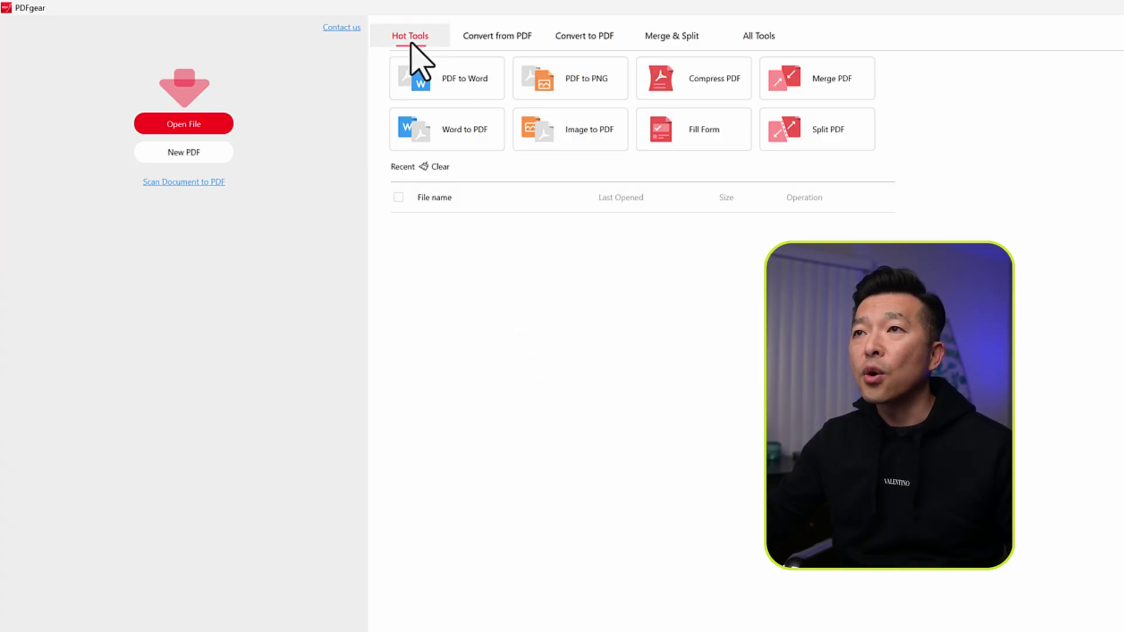
# Step: Show the Convert from PDF tools under All Tools (PDF to Word, Excel, PNG, JPEG, and more)
pyautogui.click(749, 36)
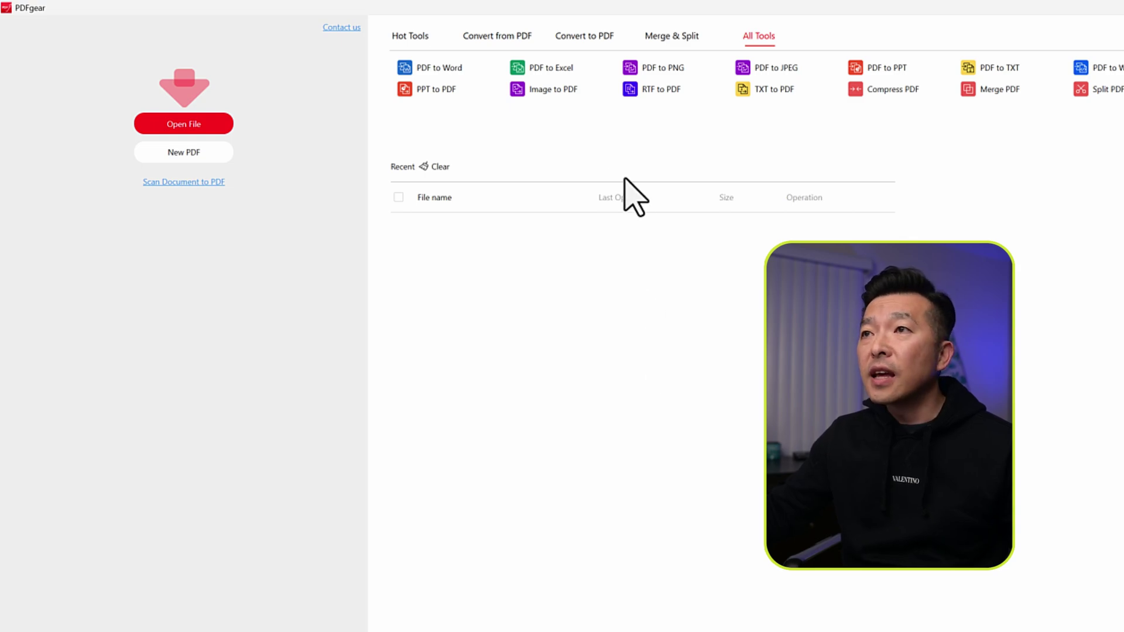
pyautogui.click(514, 36)
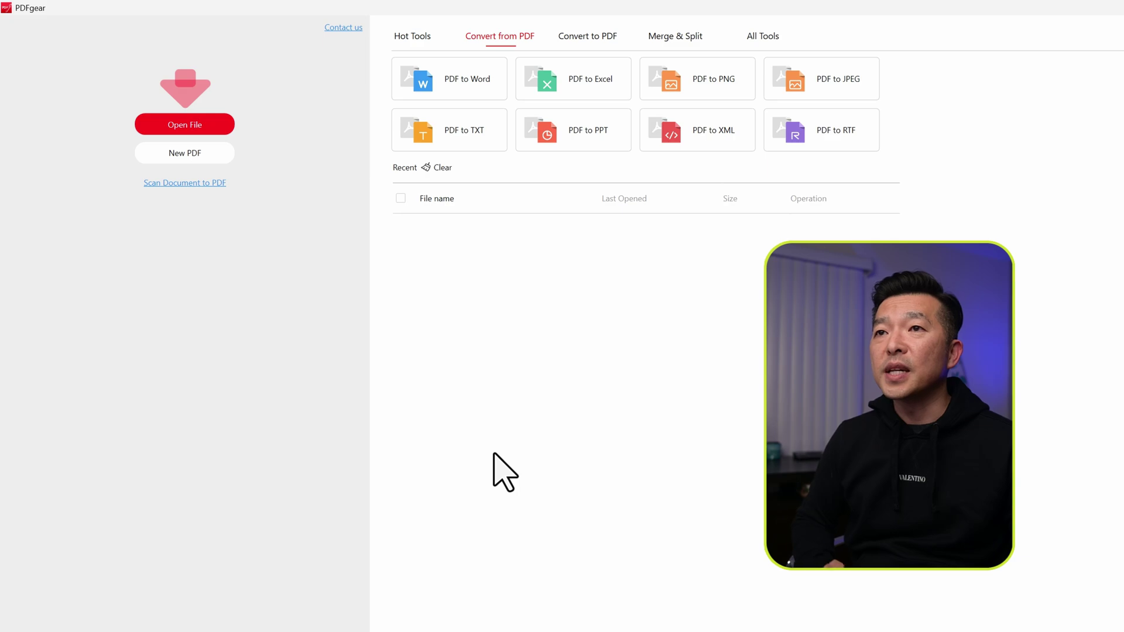
# Step: Open Note_Taking_Strategies_and_Tips.pdf from the Assets folder
pyautogui.click(209, 125)
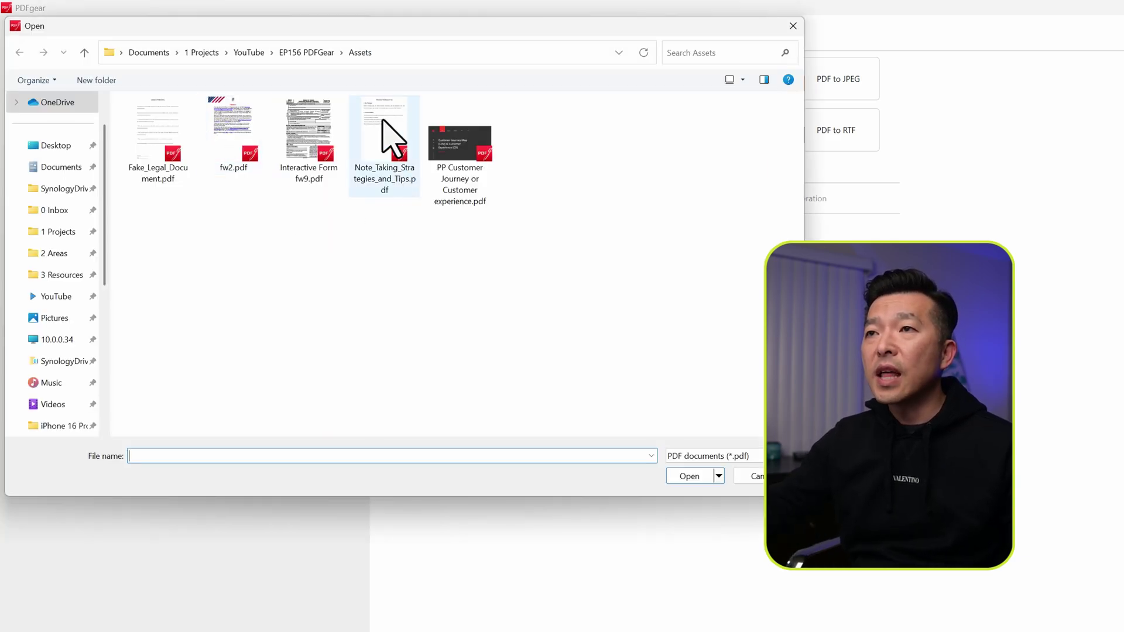
pyautogui.click(386, 123)
pyautogui.click(689, 474)
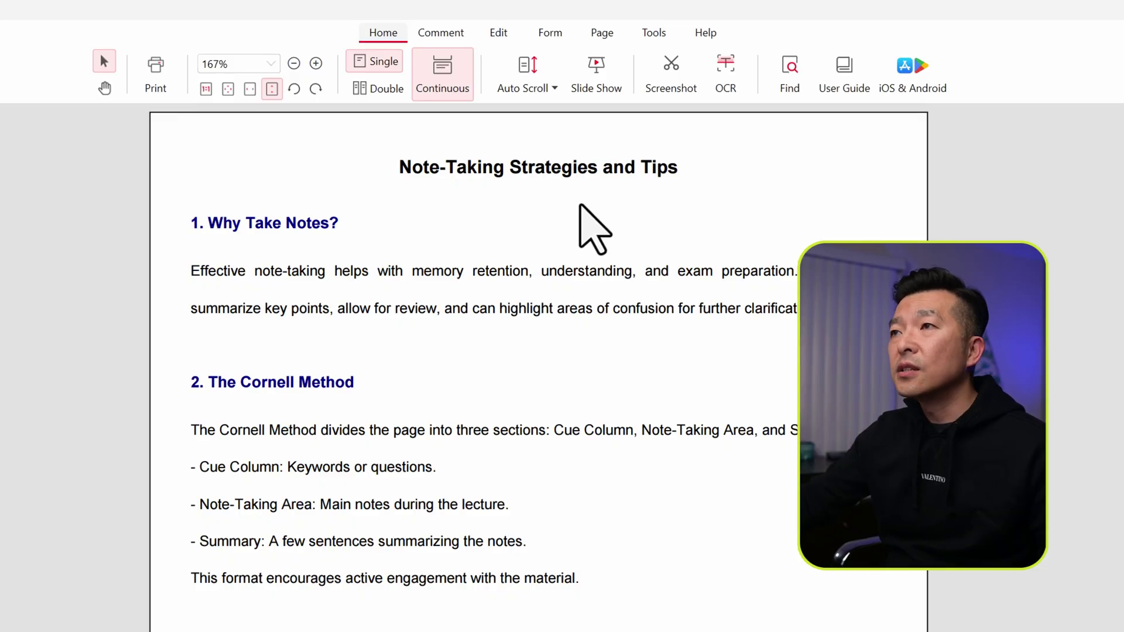
# Step: Replace 'Tips' with 'Tactics' in the title via Edit Text and keep the edit
pyautogui.click(507, 38)
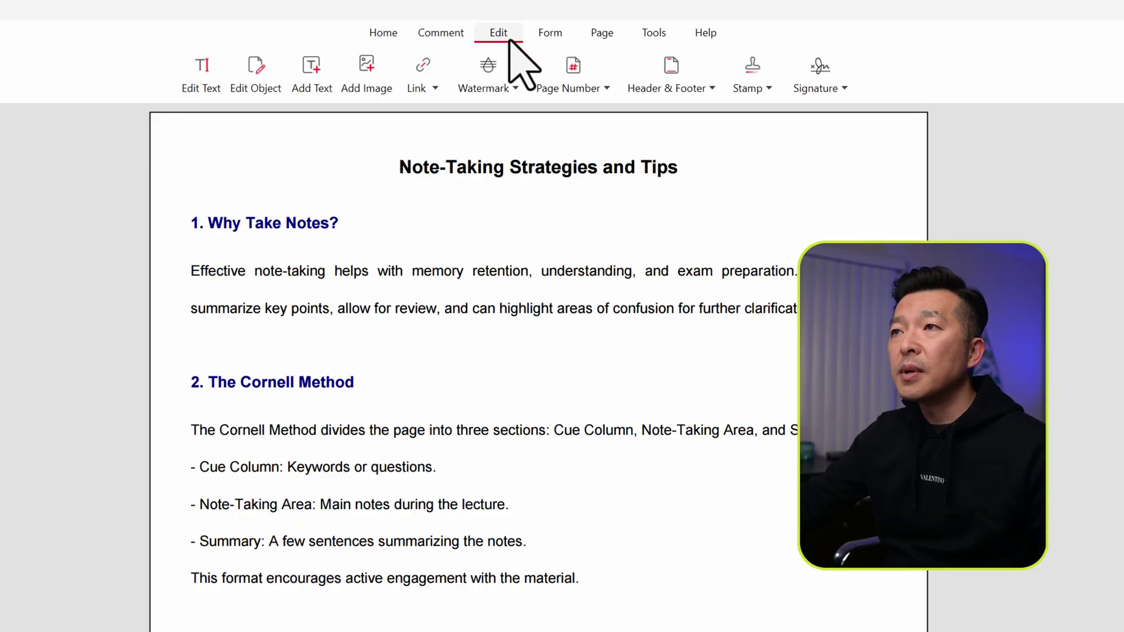
pyautogui.click(199, 82)
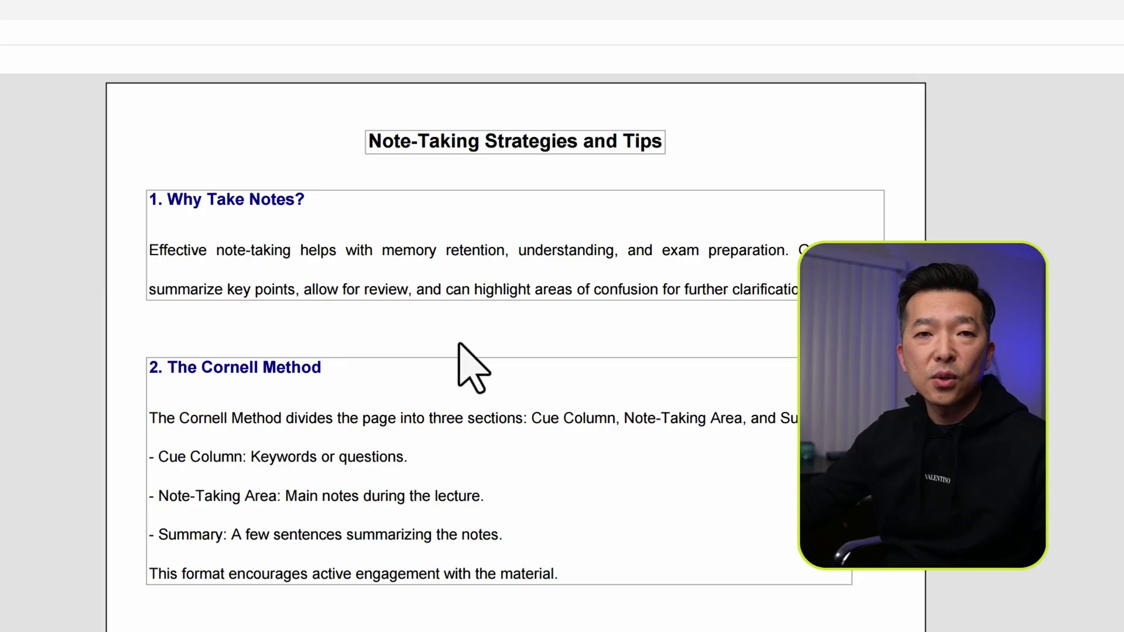
pyautogui.click(636, 143)
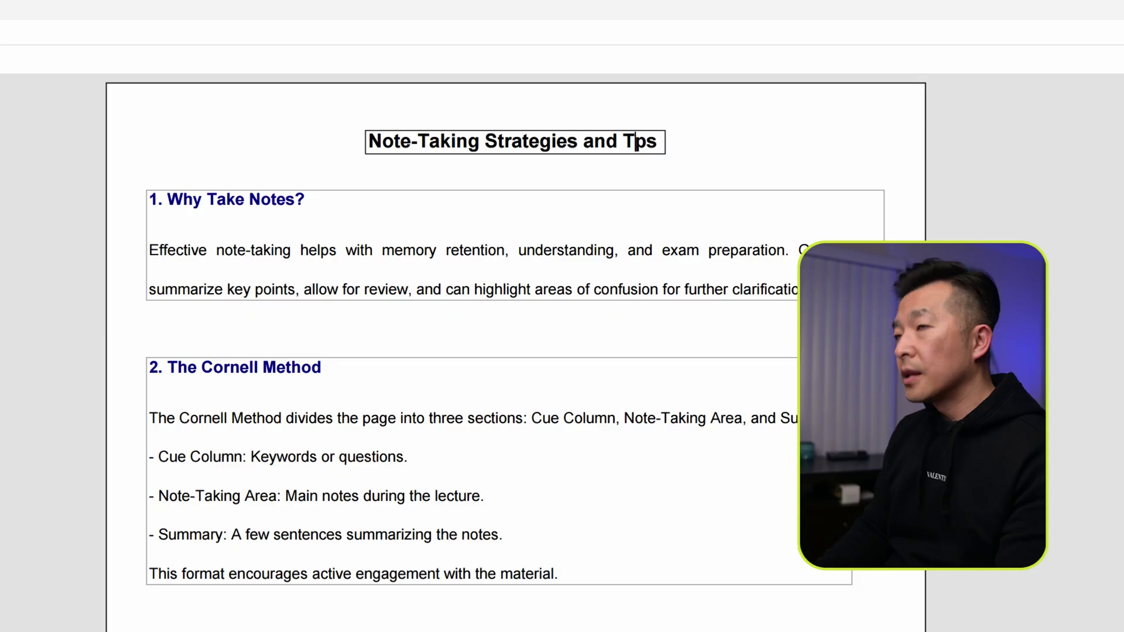
pyautogui.write('actic')
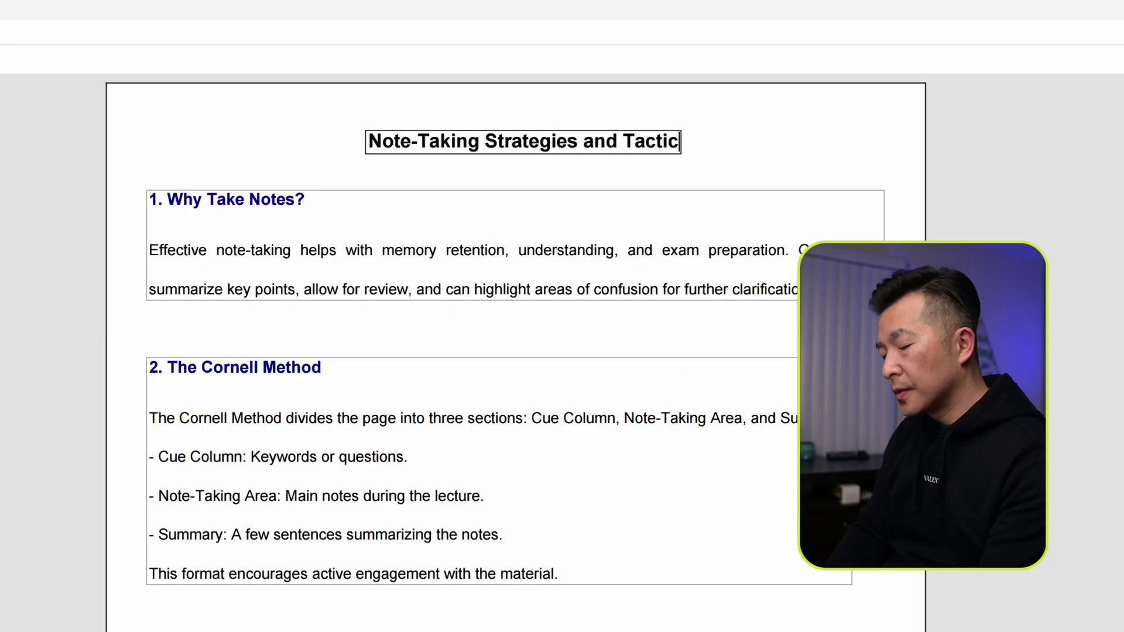
pyautogui.write('s')
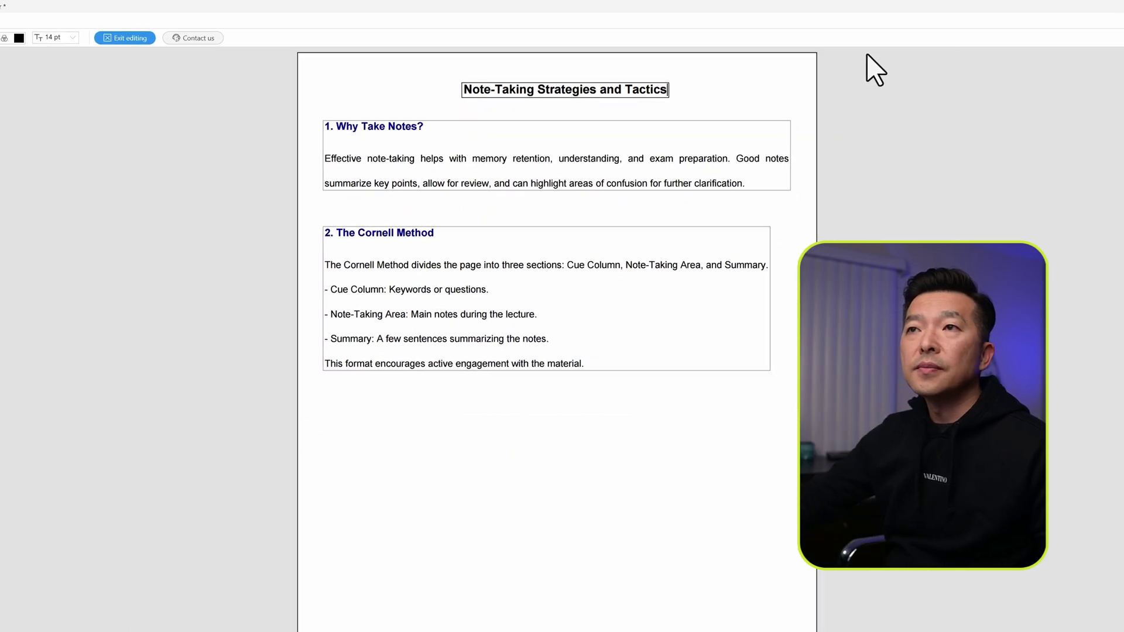
pyautogui.click(124, 38)
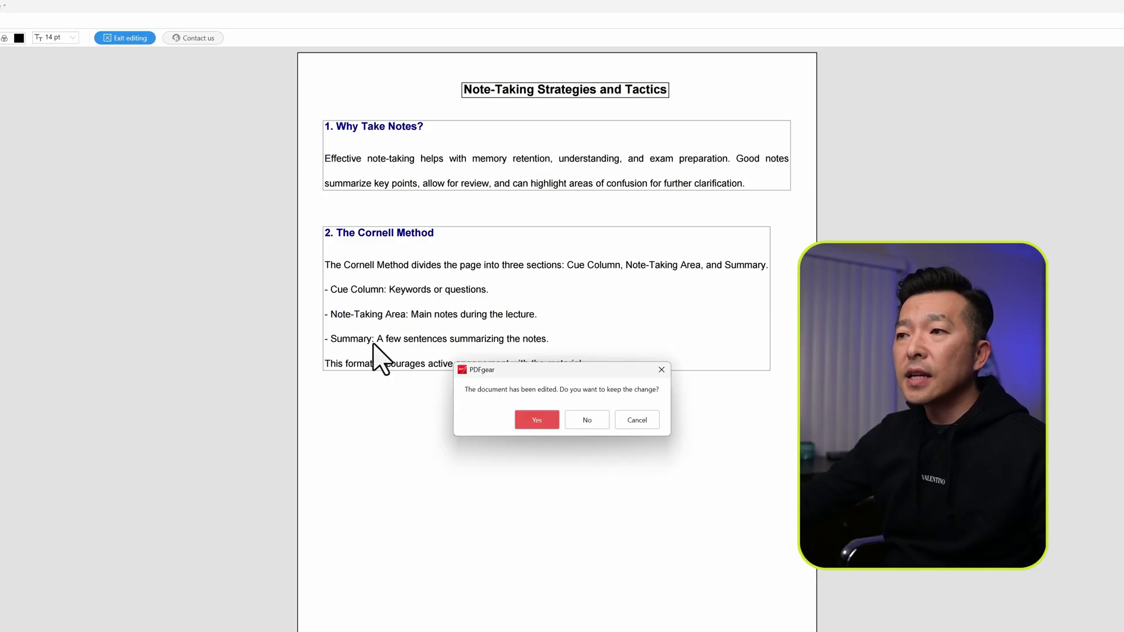
pyautogui.click(535, 420)
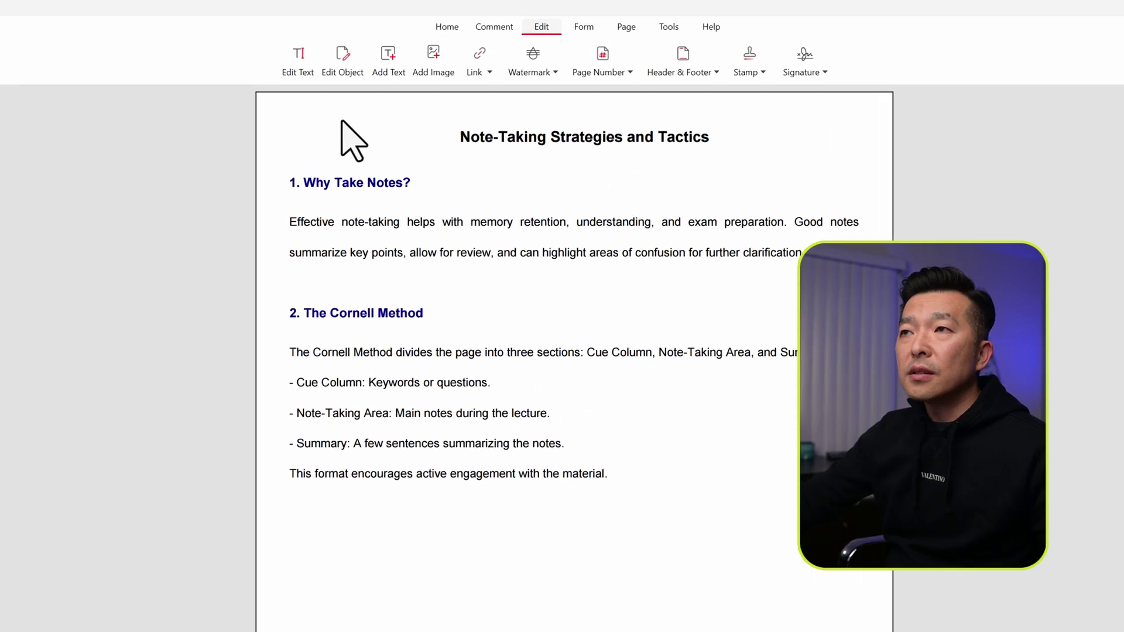
# Step: Delete the '1. Why Take Notes?' heading with Edit Object
pyautogui.click(348, 62)
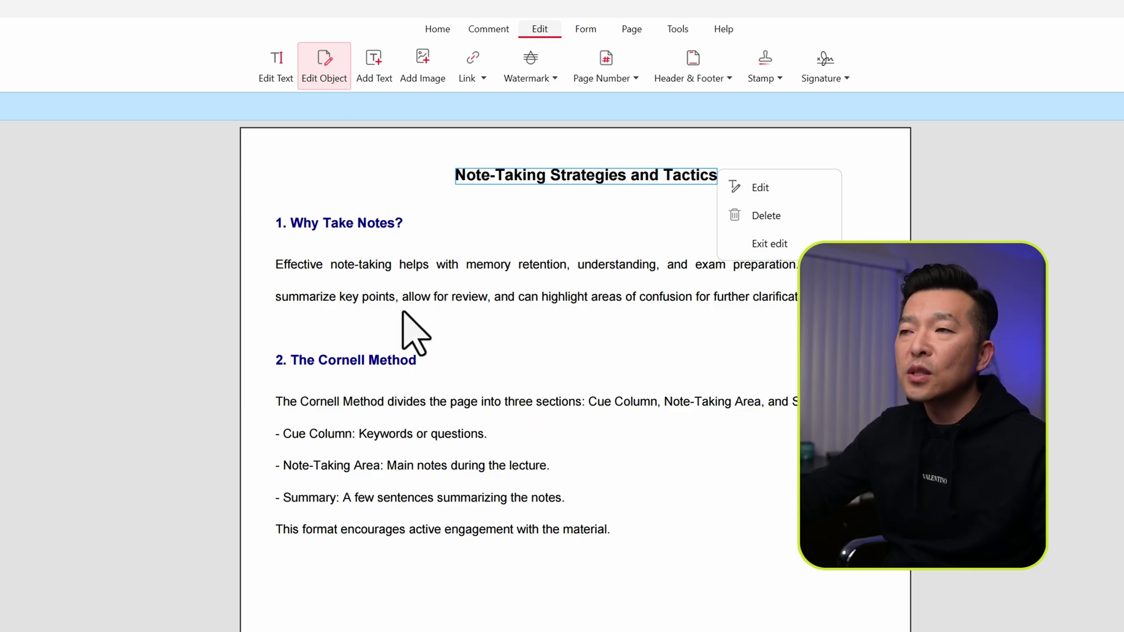
pyautogui.click(338, 224)
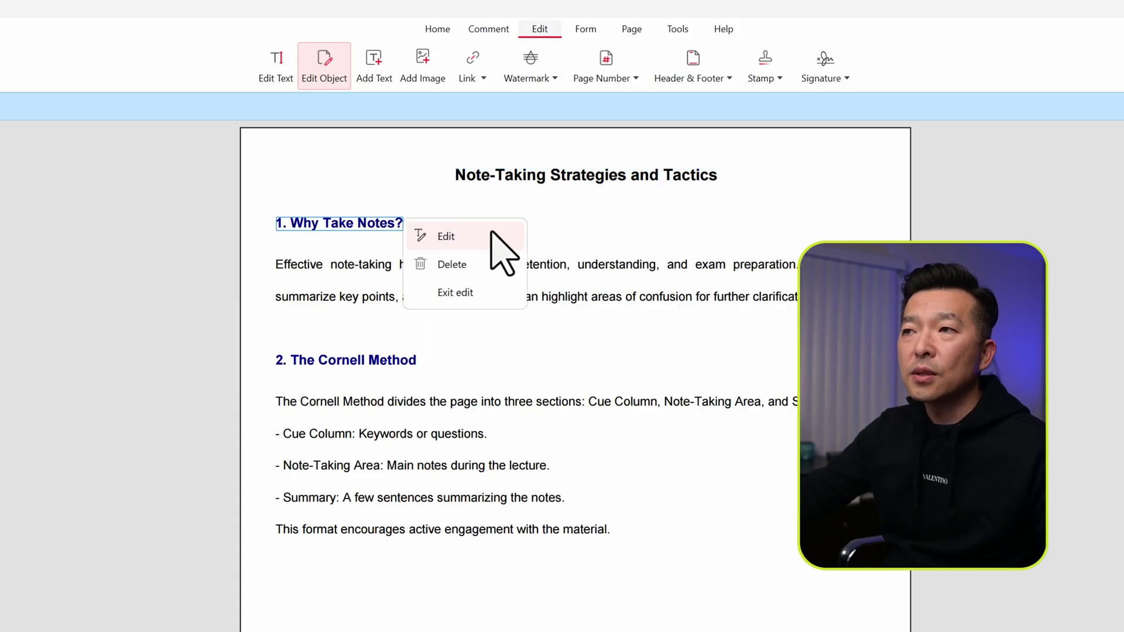
pyautogui.click(456, 265)
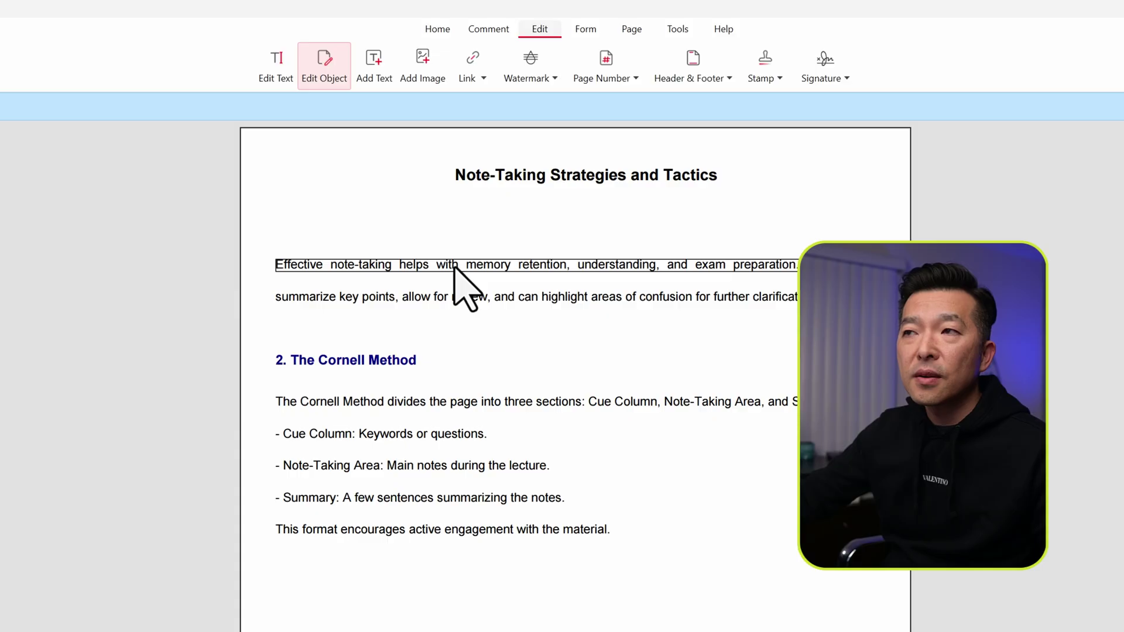
# Step: Rename the '2. The Cornell Method' heading to '2. The Cornell Tactics'
pyautogui.click(339, 361)
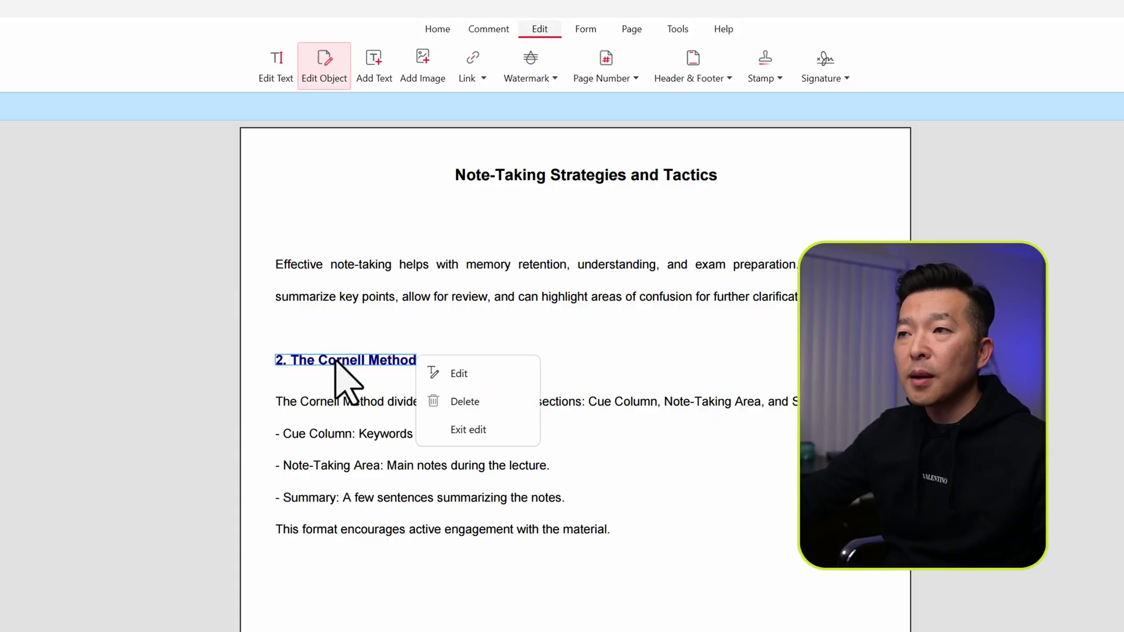
pyautogui.click(459, 375)
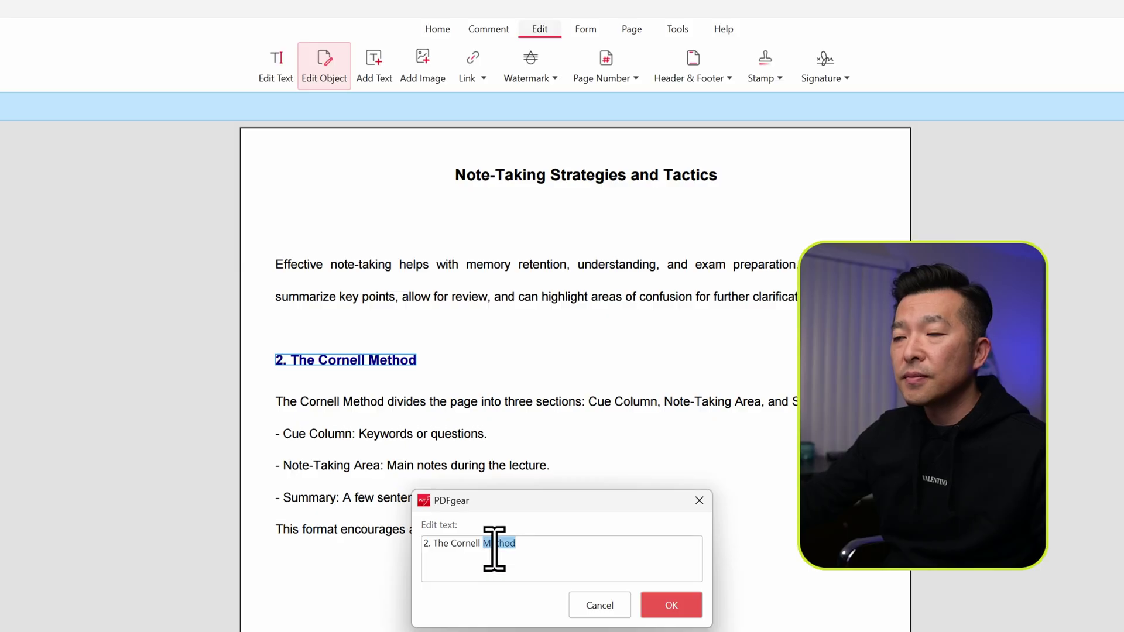
pyautogui.write('Tactics')
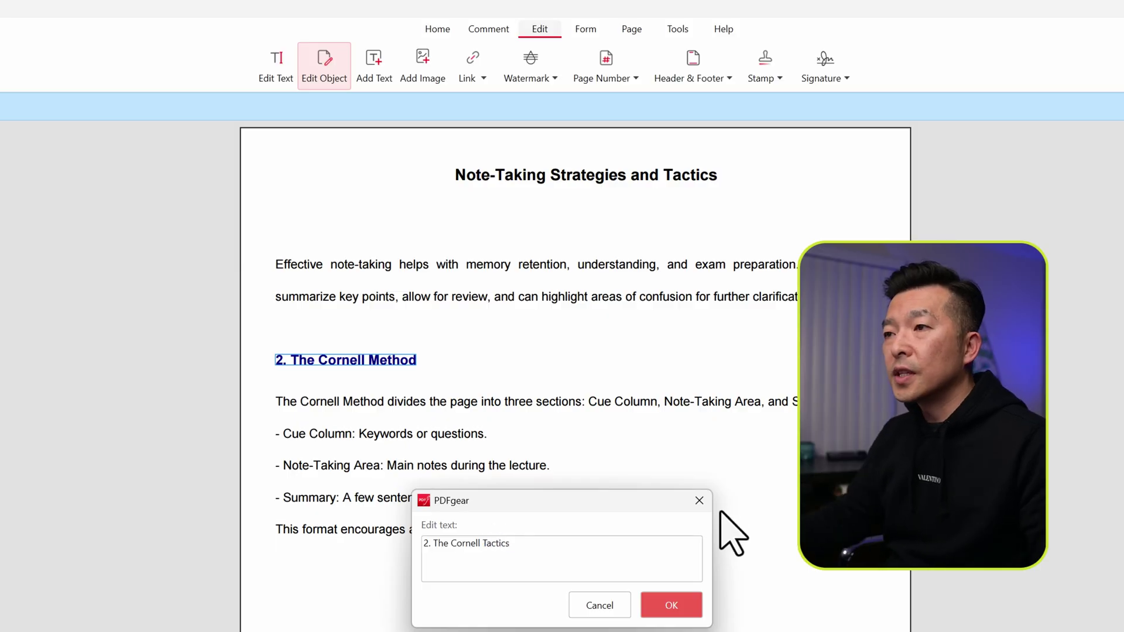
pyautogui.click(685, 612)
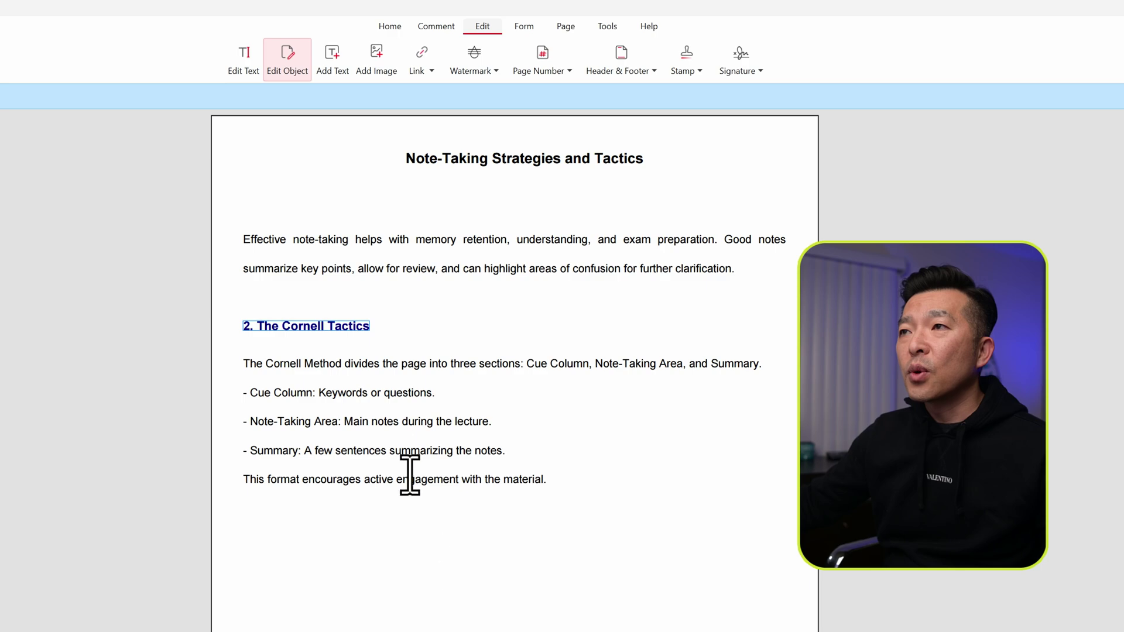
pyautogui.click(376, 70)
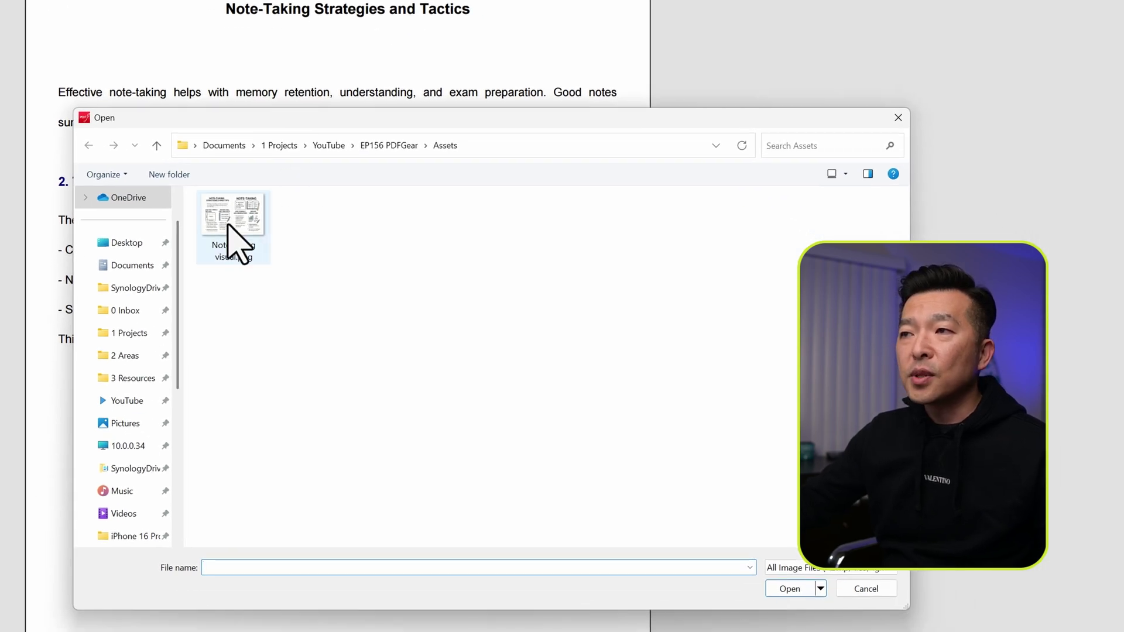
# Step: Insert 'Note taking visual.png' below the Cornell Method text and enlarge it
pyautogui.click(233, 228)
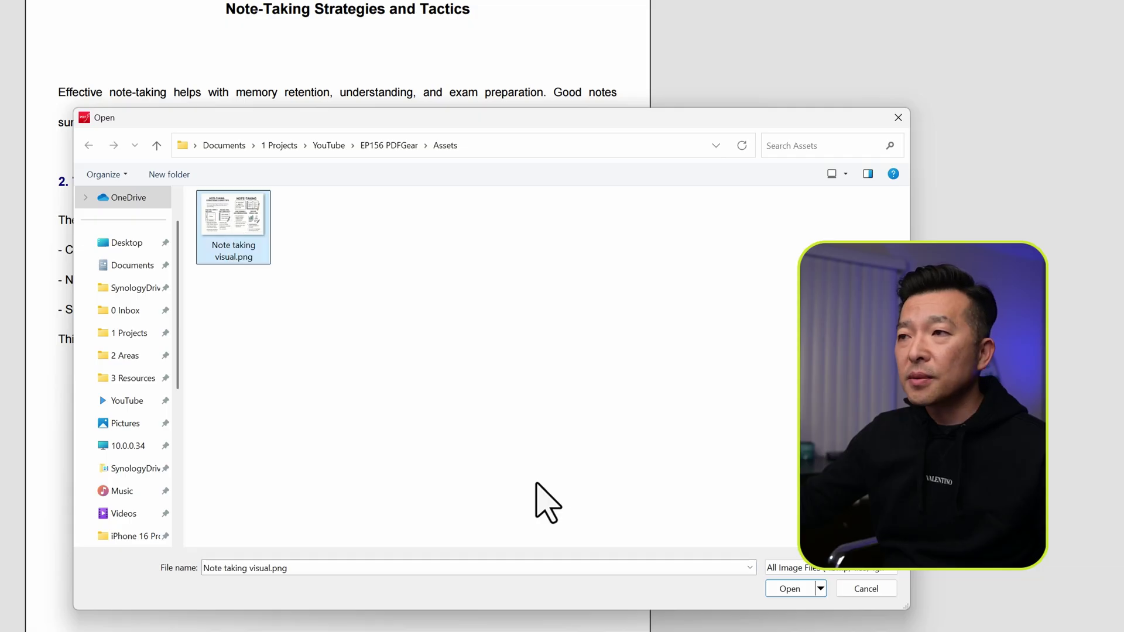
pyautogui.click(781, 590)
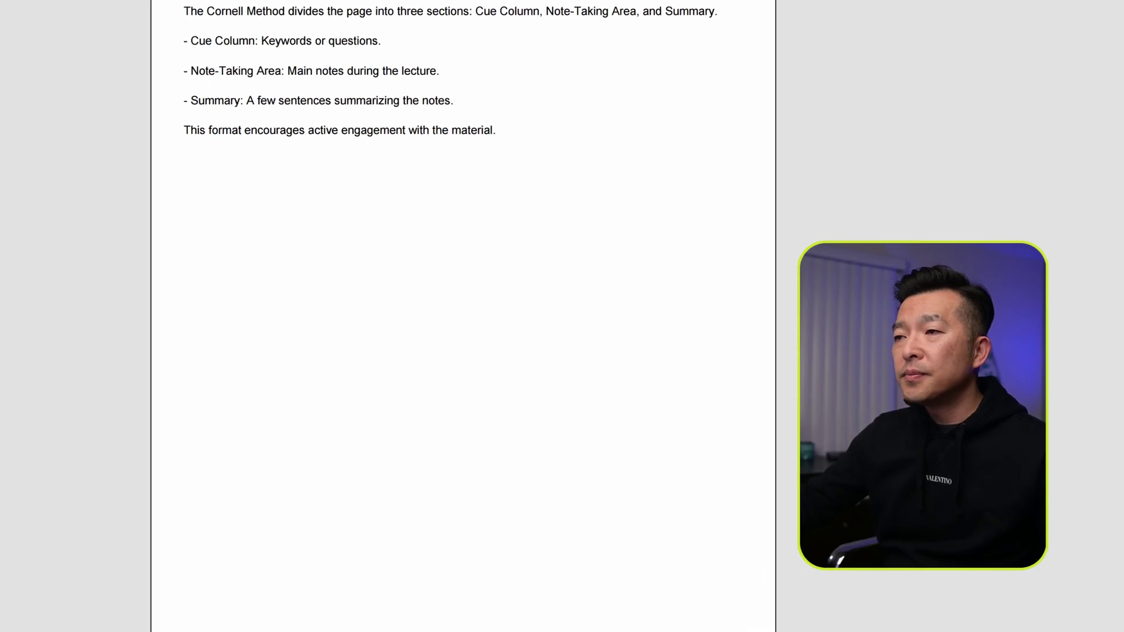
pyautogui.moveTo(625, 334); pyautogui.dragTo(195, 166)
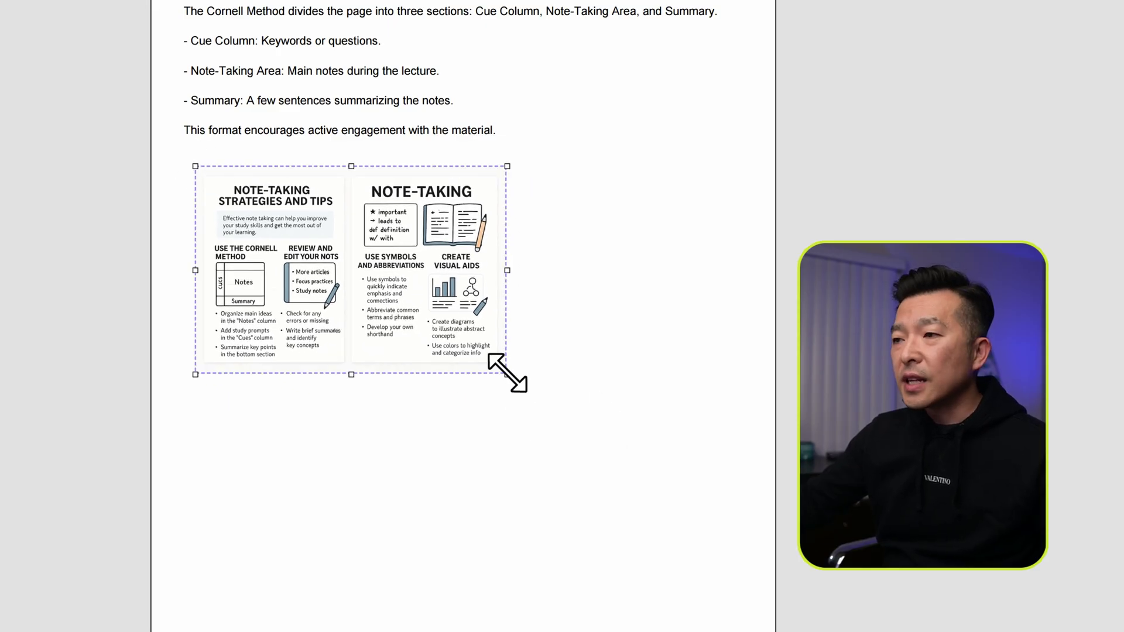
pyautogui.moveTo(507, 373); pyautogui.dragTo(705, 508)
pyautogui.click(741, 569)
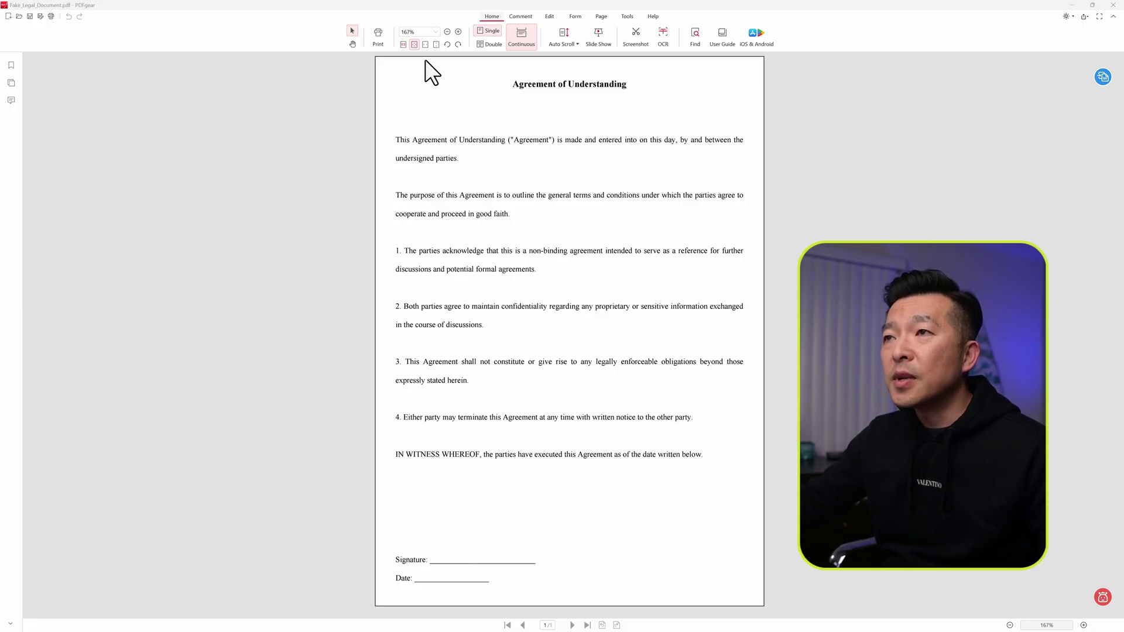
# Step: Fit the agreement to page width, scroll to the Signature and Date lines, and show the Form tools
pyautogui.click(425, 44)
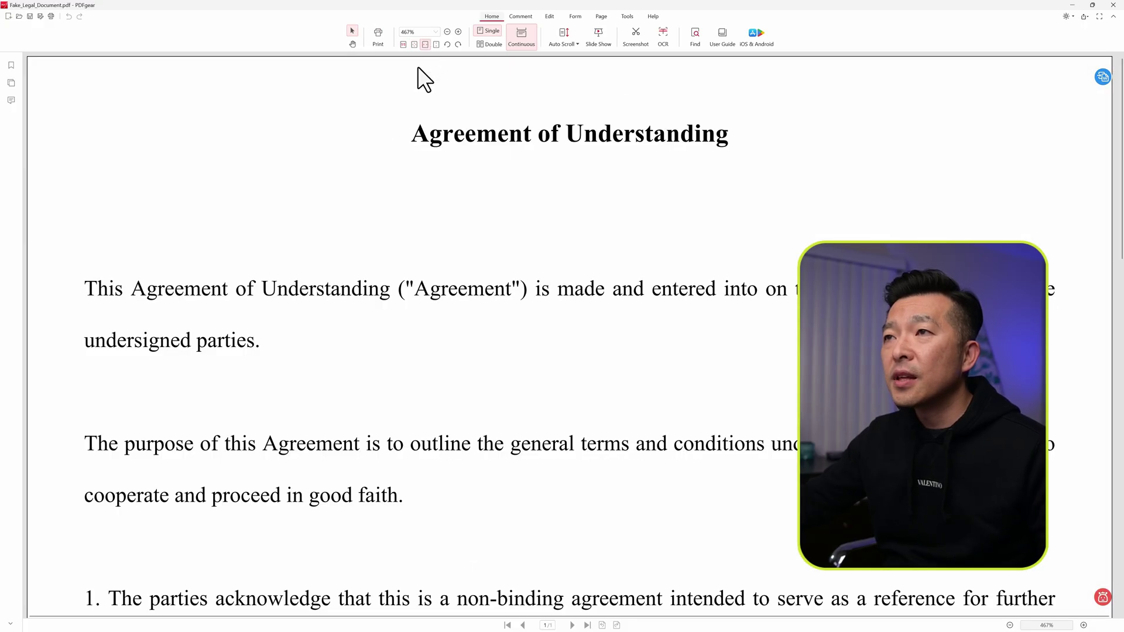
pyautogui.scroll(-15, 326, 336)
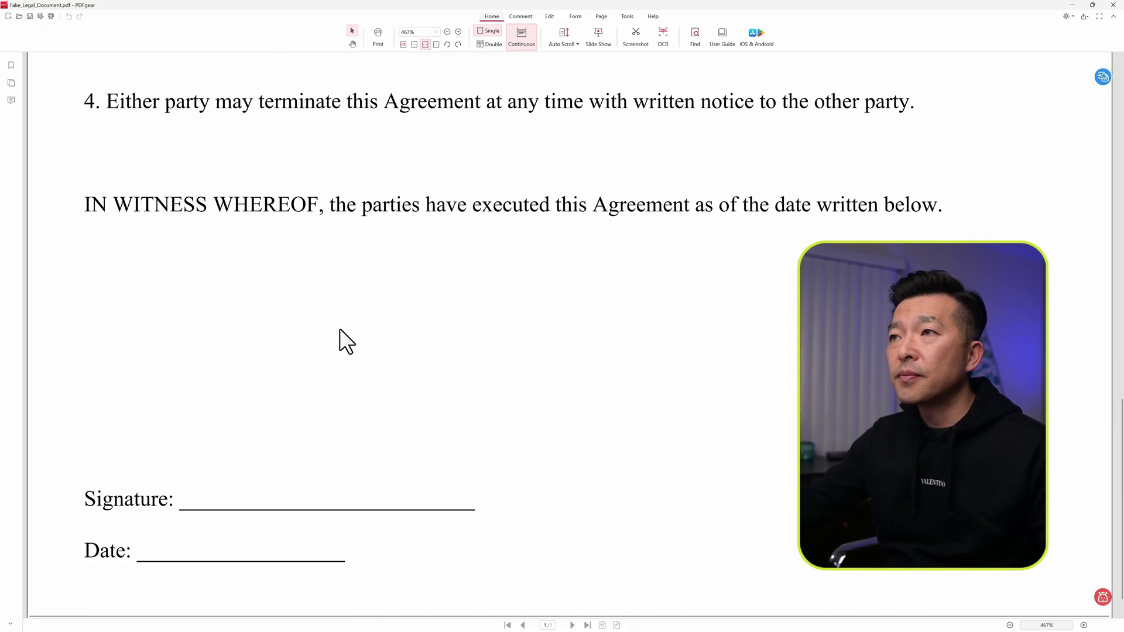
pyautogui.click(574, 17)
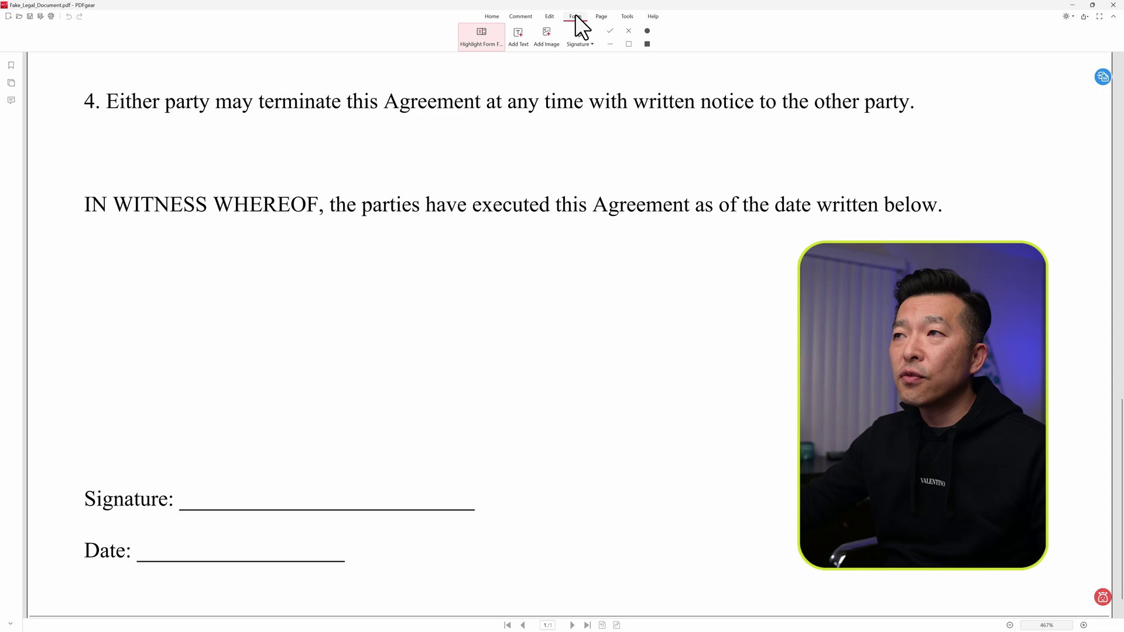
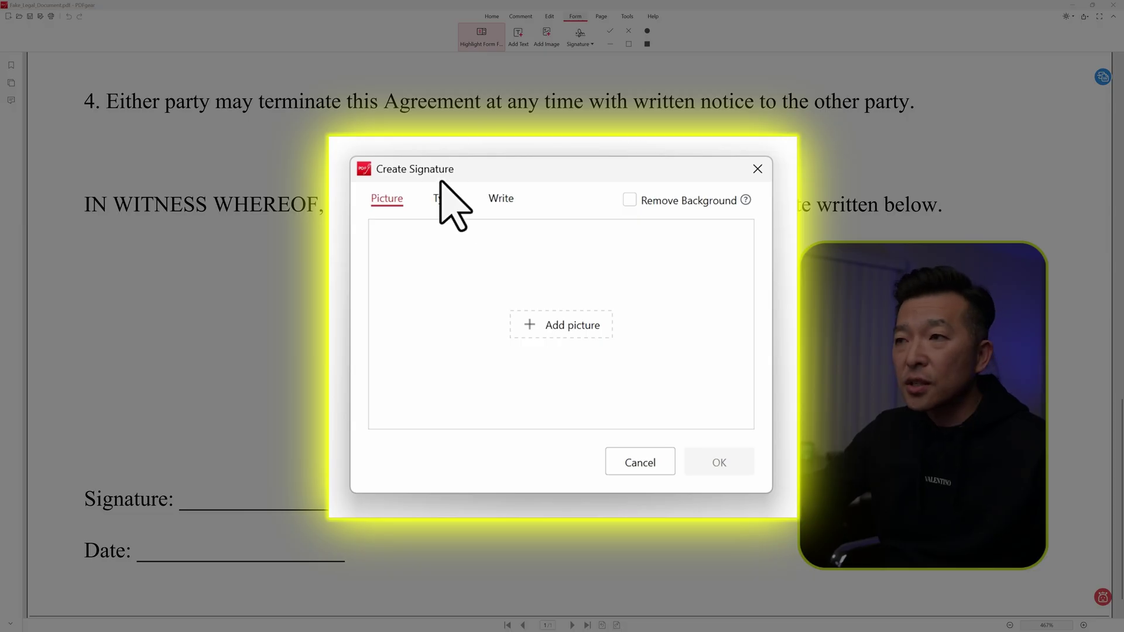
# Step: Try the Type and Write signature modes, drawing a trial handwritten signature
pyautogui.click(447, 199)
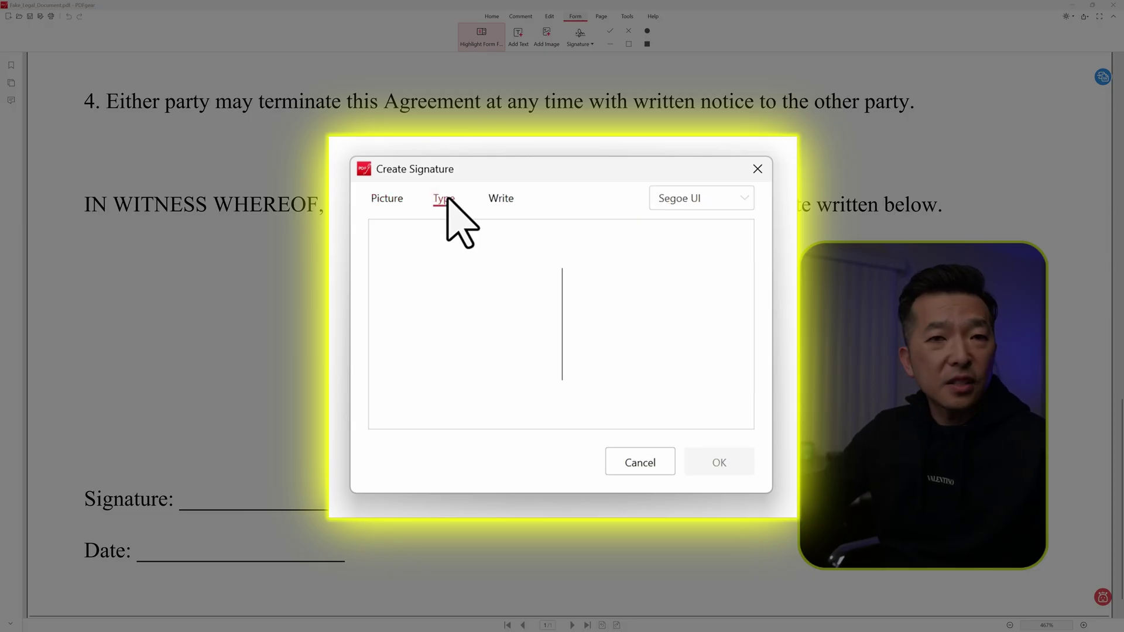
pyautogui.click(495, 198)
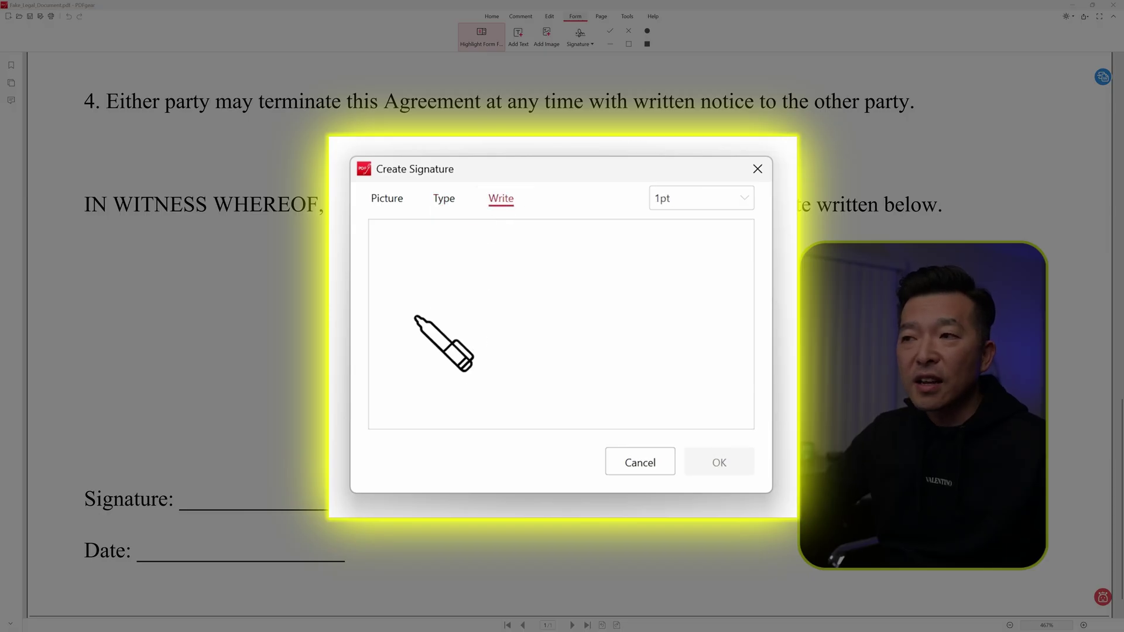
pyautogui.moveTo(405, 335)
pyautogui.mouseDown()
pyautogui.moveTo(455, 272)
pyautogui.moveTo(489, 321)
pyautogui.moveTo(540, 324)
pyautogui.mouseUp()
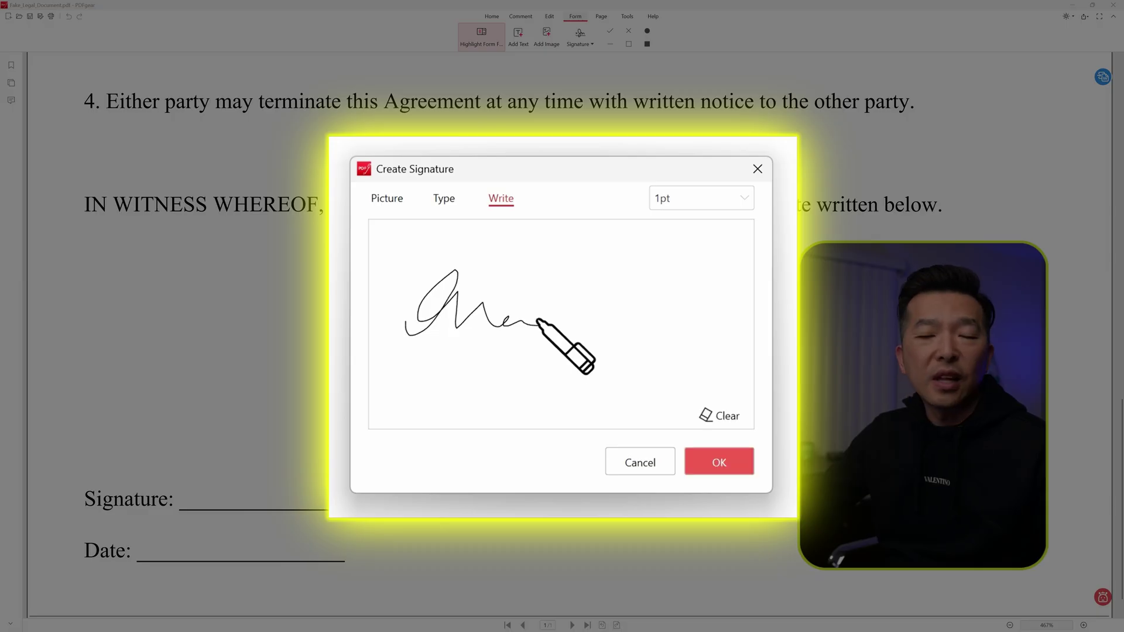
pyautogui.click(446, 201)
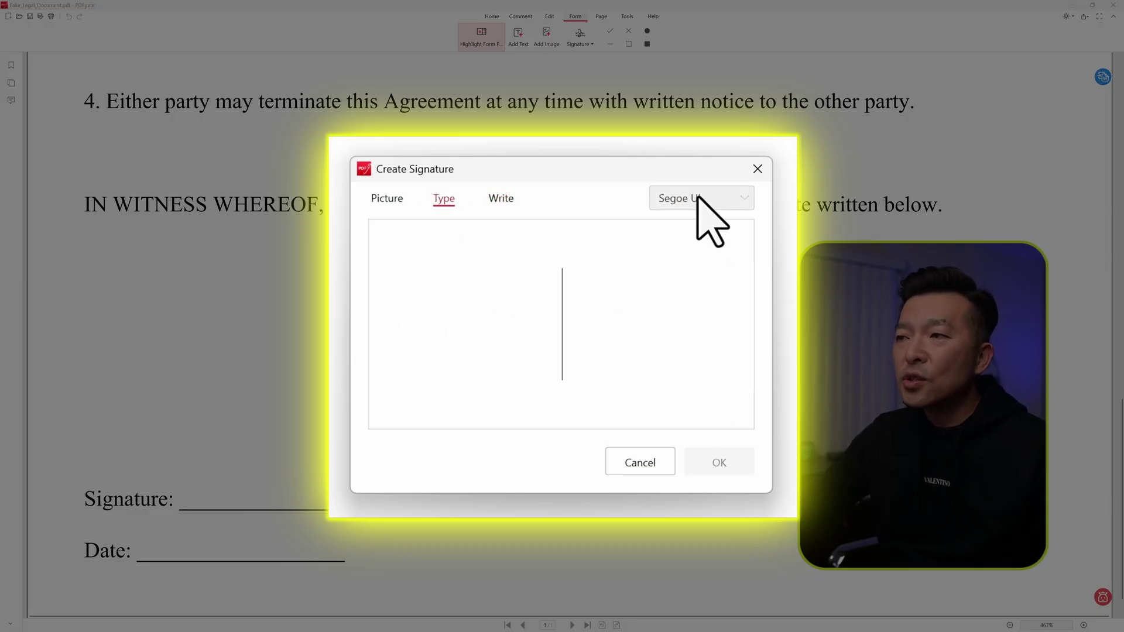
# Step: Choose the Vladimir Script font and type the signer's name as the signature
pyautogui.click(722, 201)
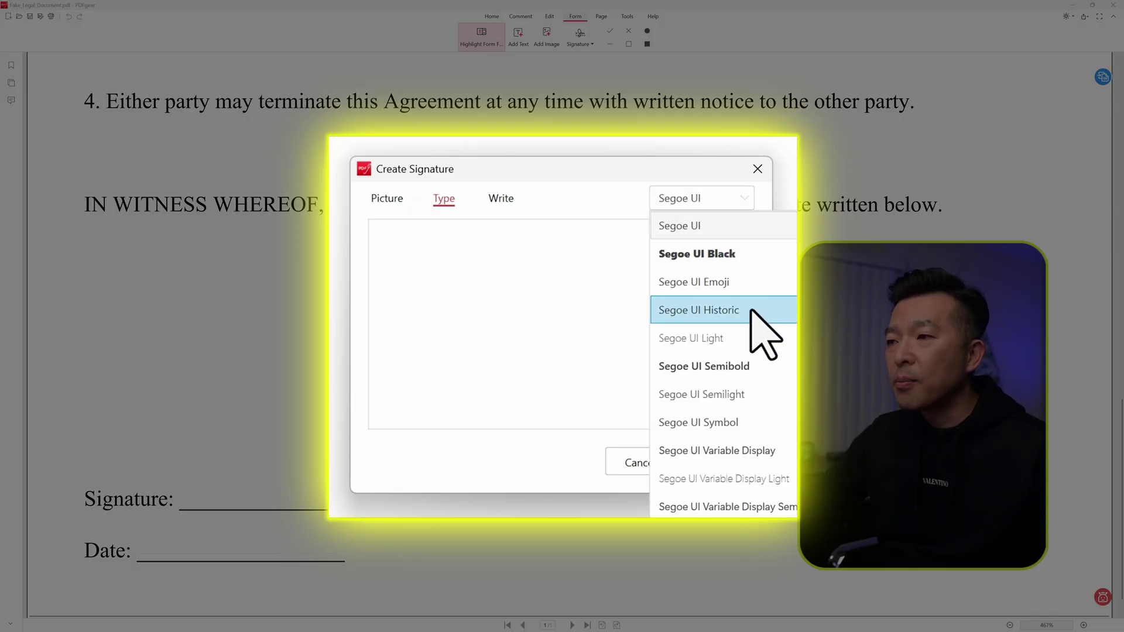
pyautogui.scroll(-3, 755, 328)
pyautogui.scroll(-12, 748, 330)
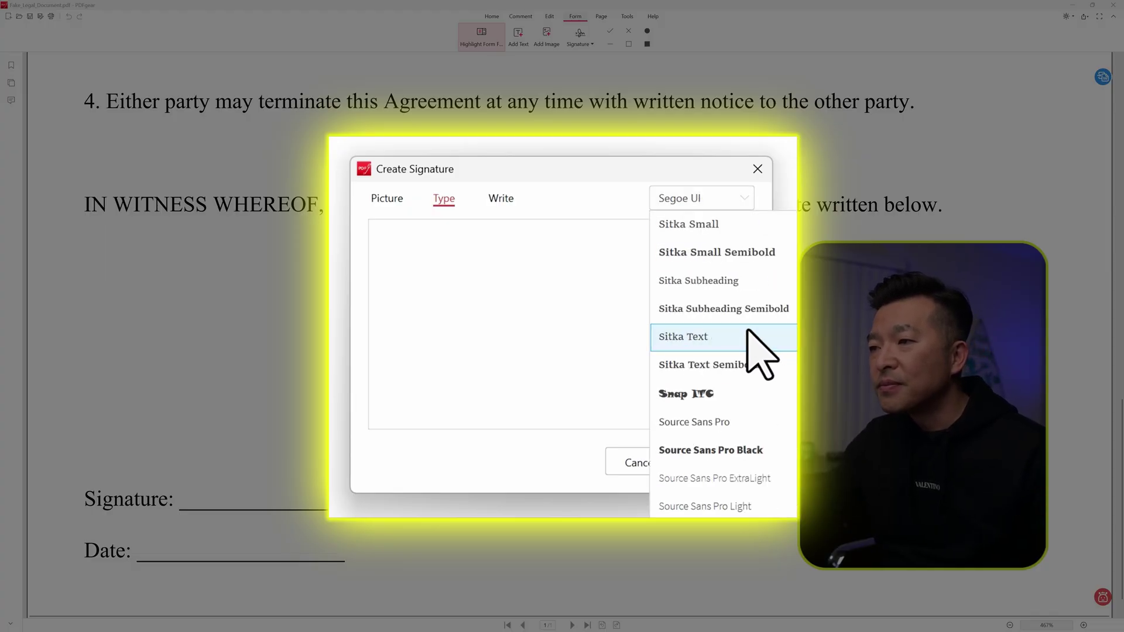
pyautogui.scroll(-7, 748, 332)
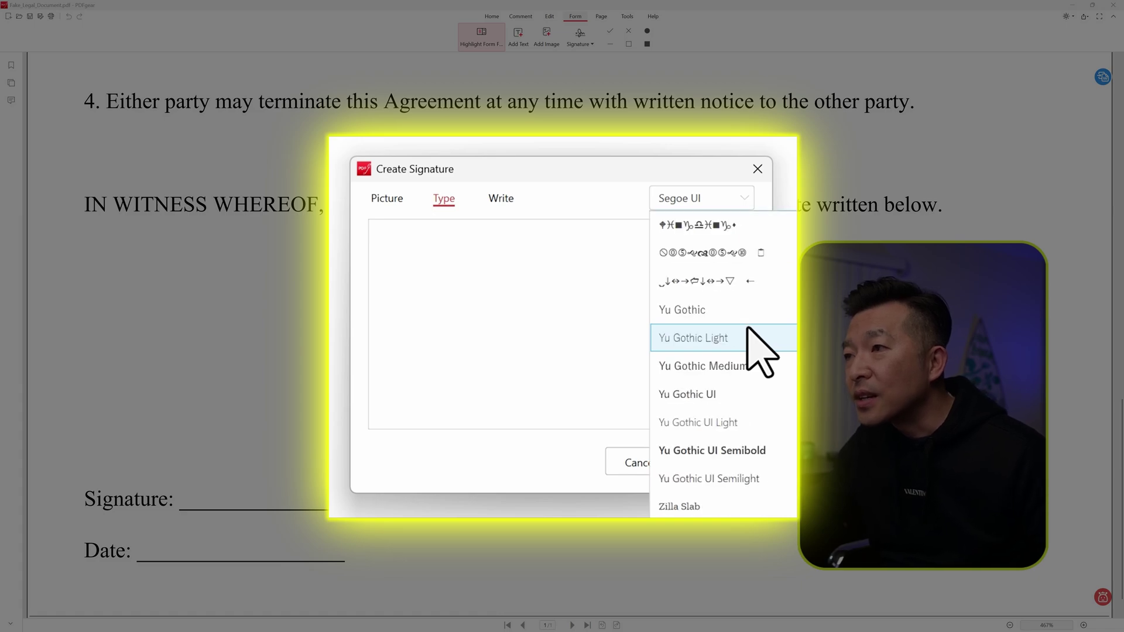
pyautogui.scroll(3, 760, 351)
pyautogui.scroll(1, 755, 351)
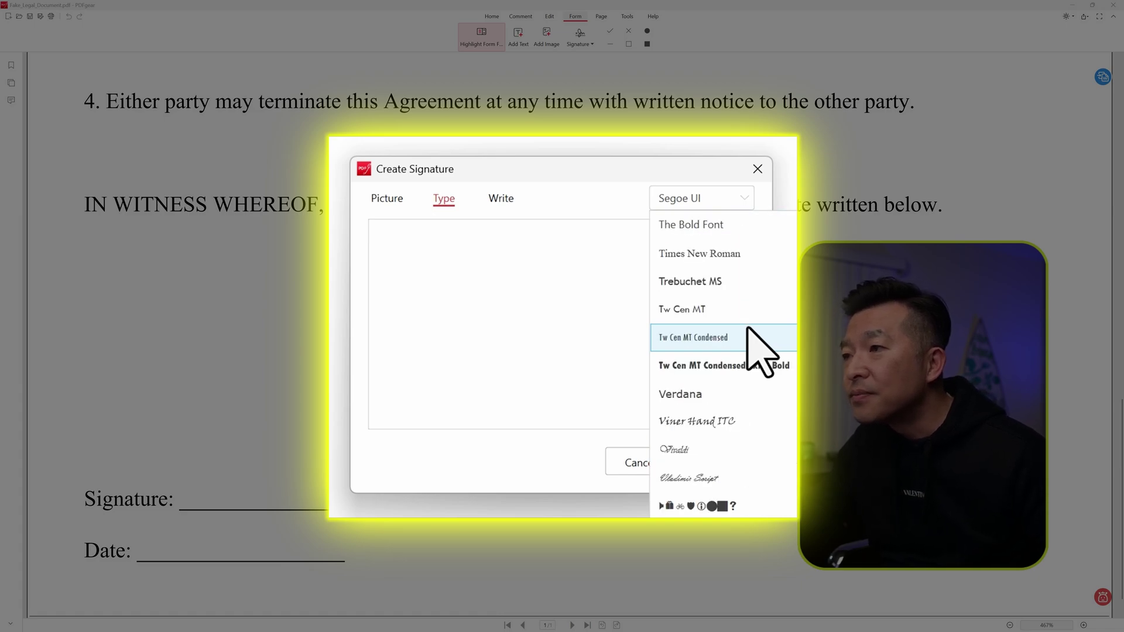
pyautogui.click(741, 476)
pyautogui.click(475, 333)
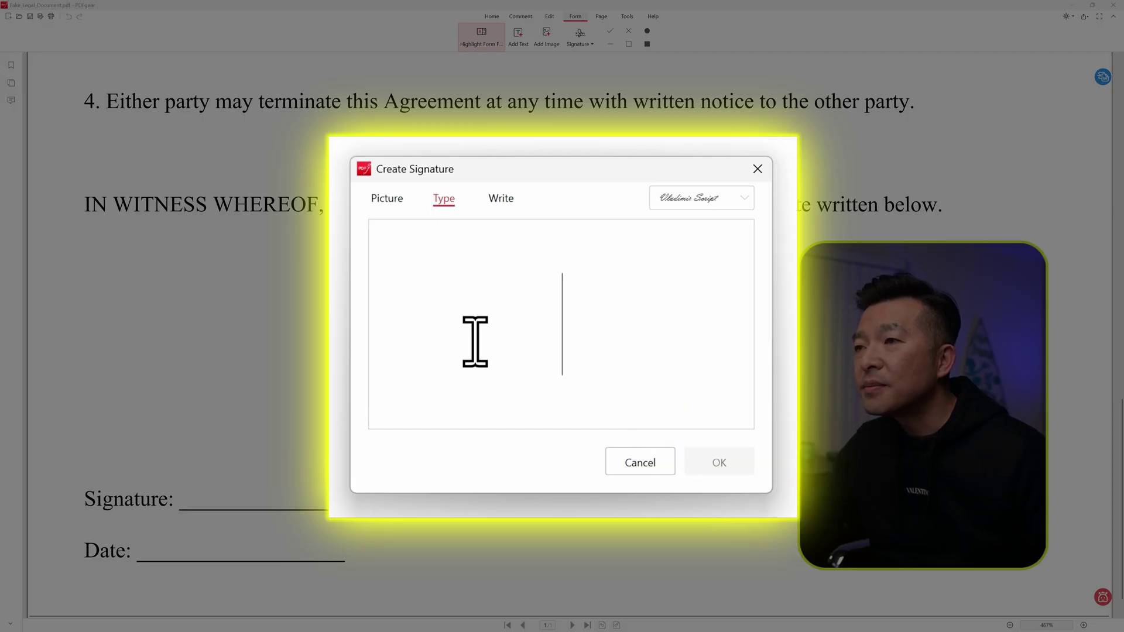
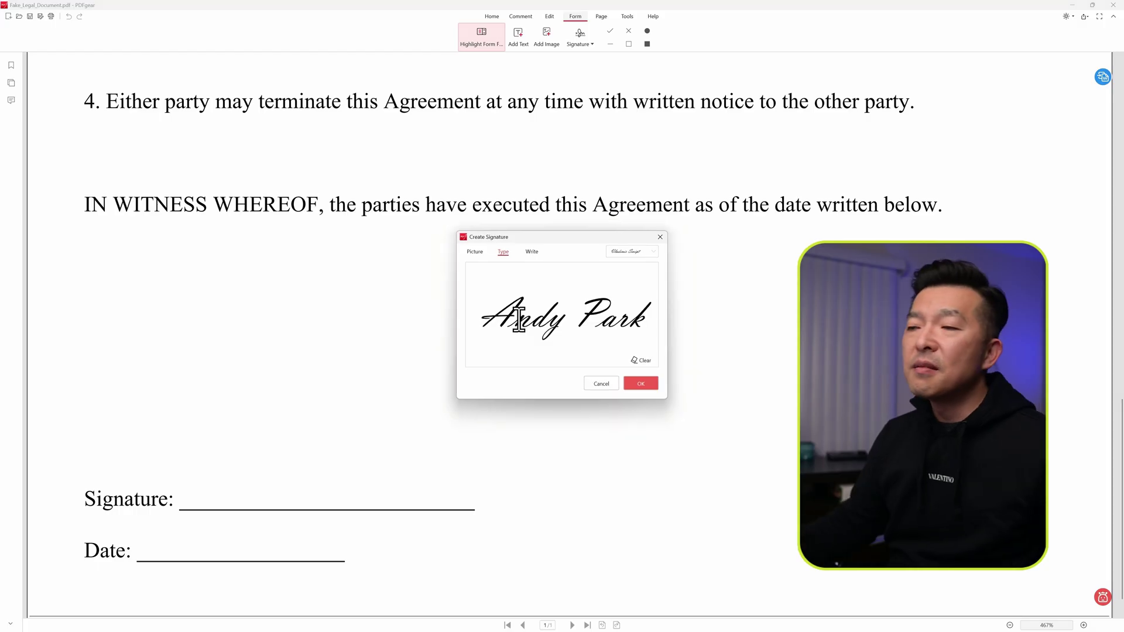
# Step: Place and shrink the typed signature on the Signature line, then delete it and its saved copy
pyautogui.click(643, 383)
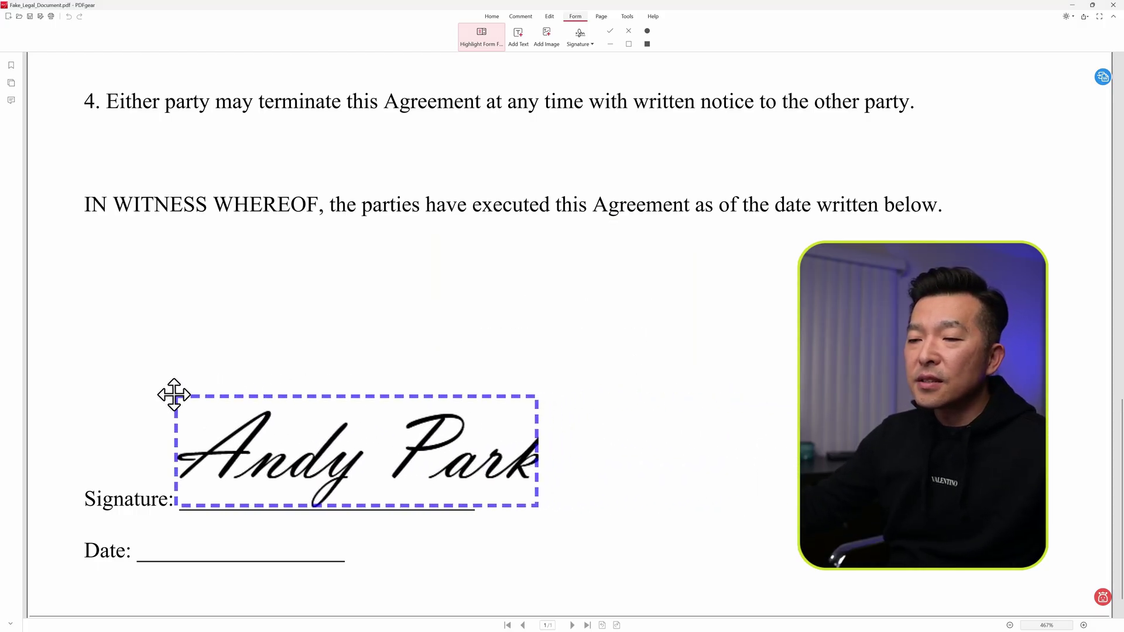
pyautogui.click(174, 394)
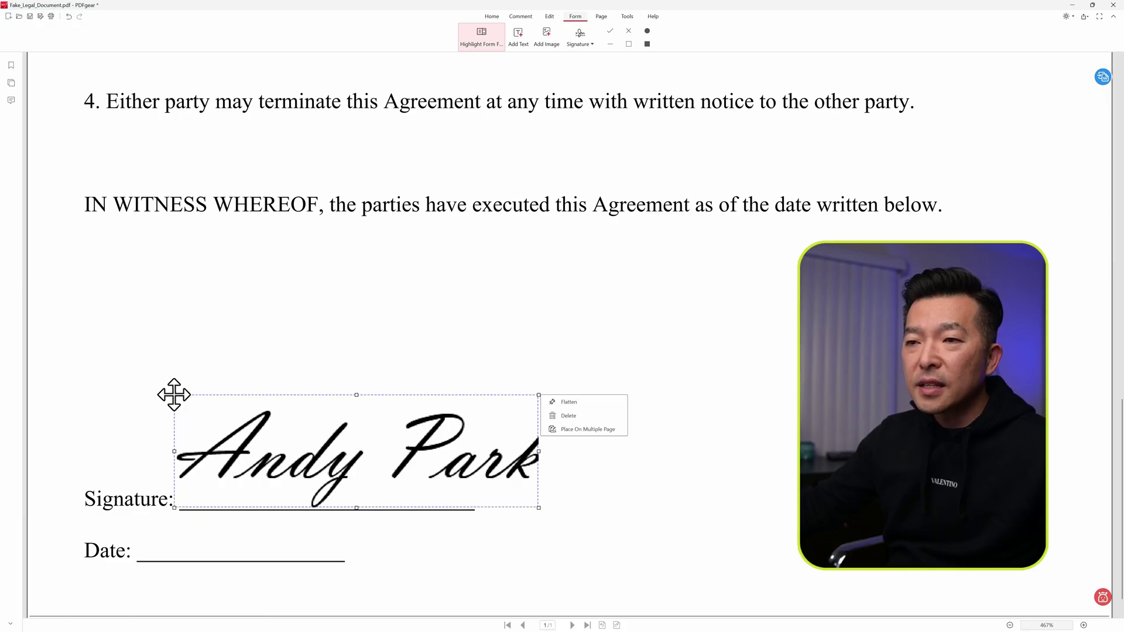
pyautogui.moveTo(538, 395); pyautogui.dragTo(386, 445)
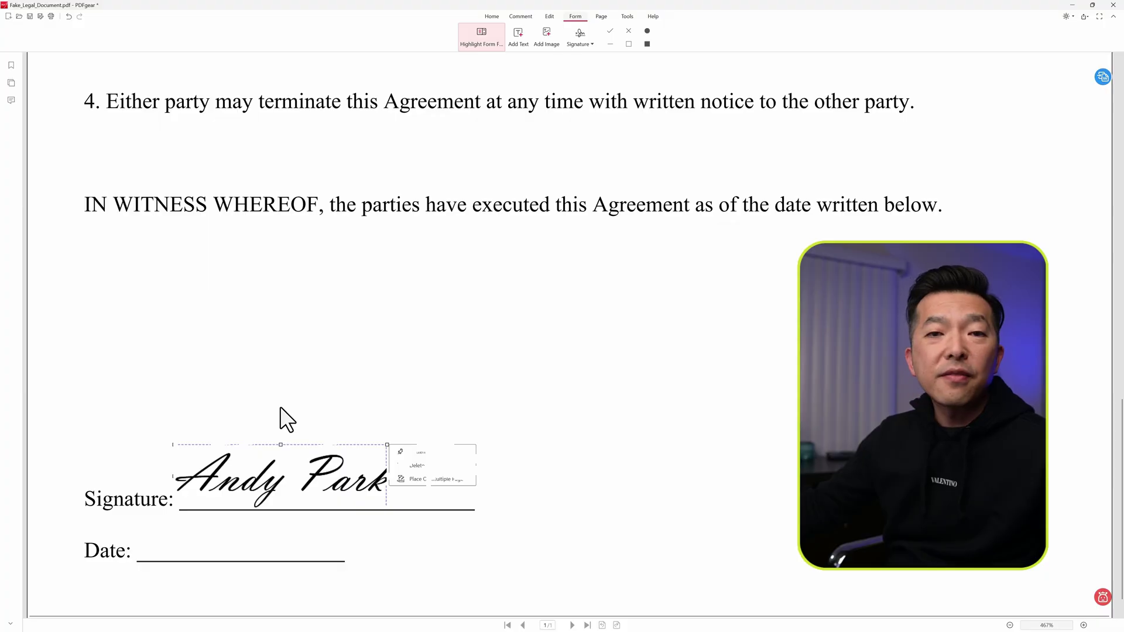
pyautogui.click(417, 465)
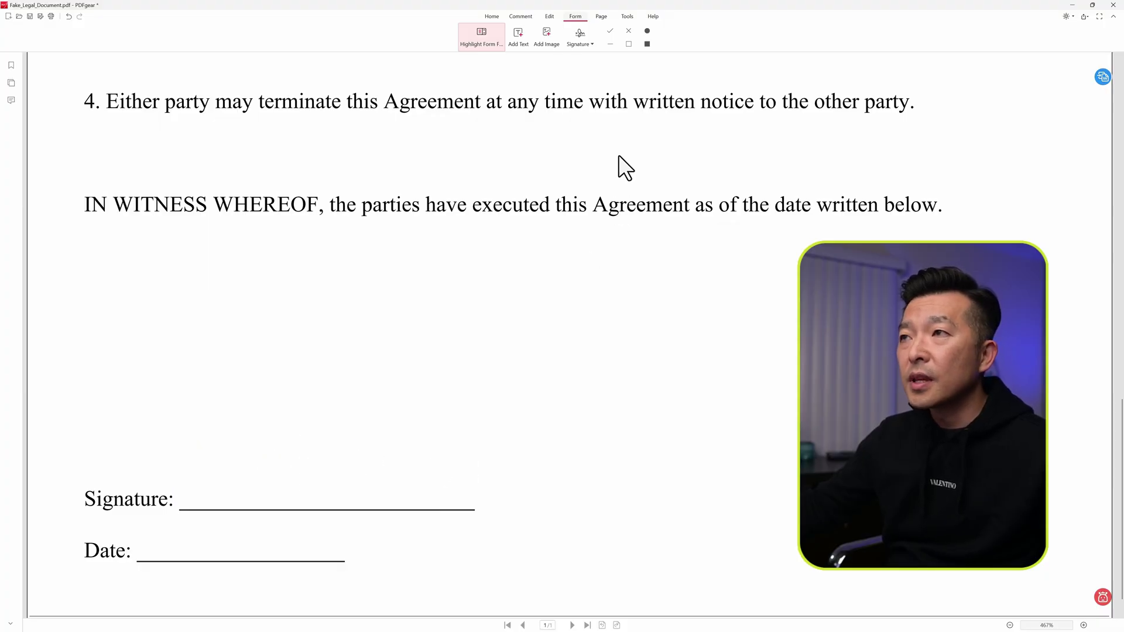
pyautogui.click(582, 38)
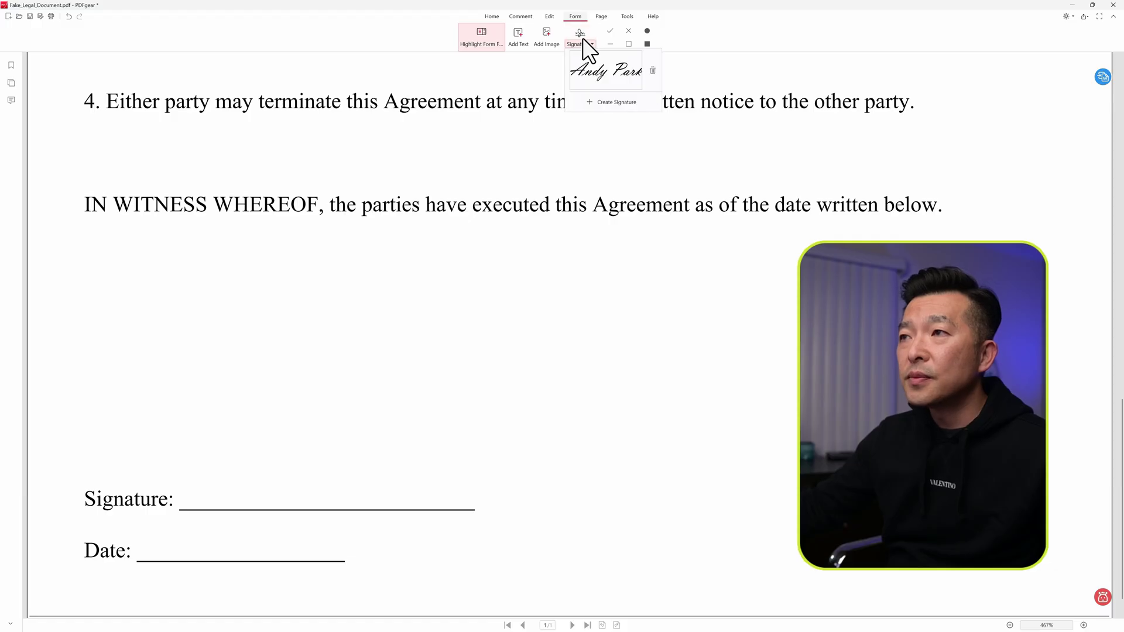
pyautogui.click(652, 69)
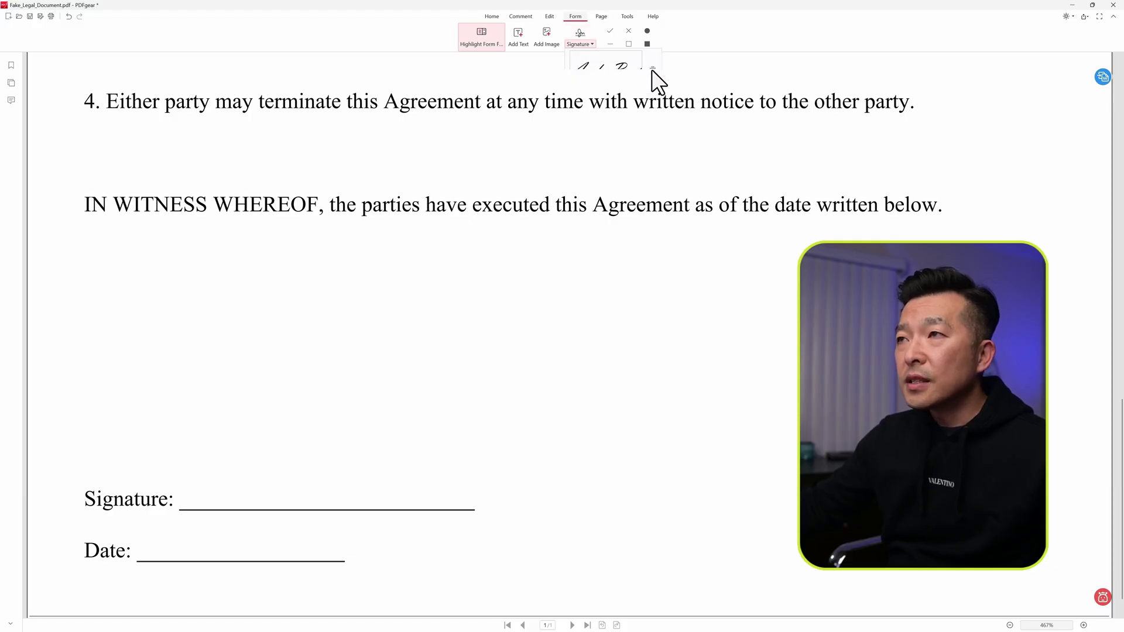
# Step: Create a signature from the PNG image and fit it, resized, onto the Signature line
pyautogui.click(598, 59)
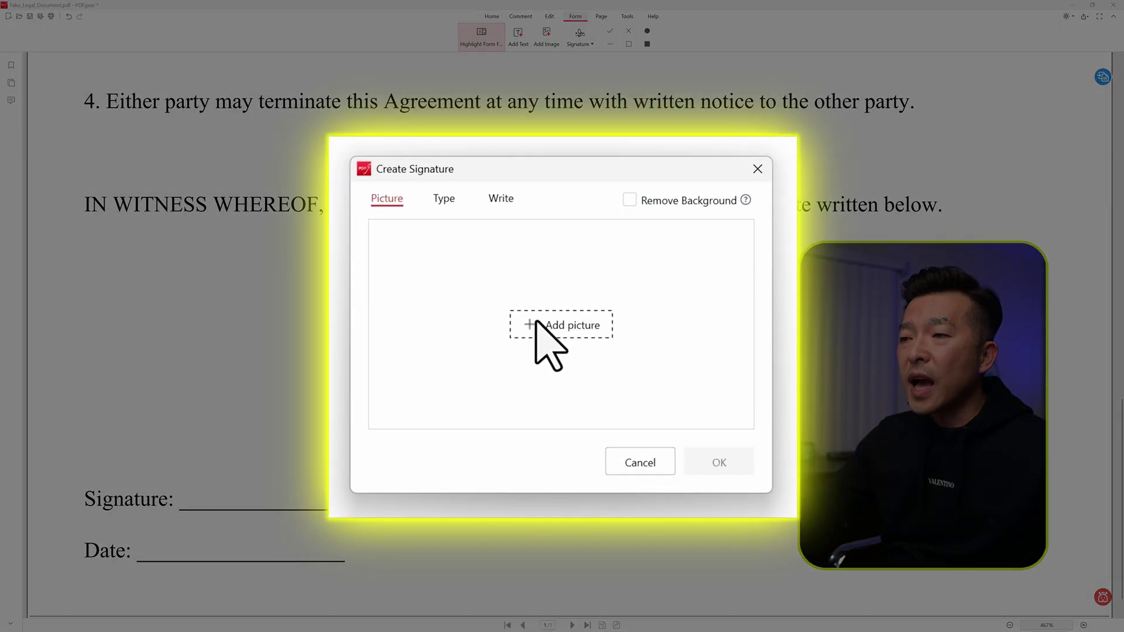
pyautogui.click(535, 323)
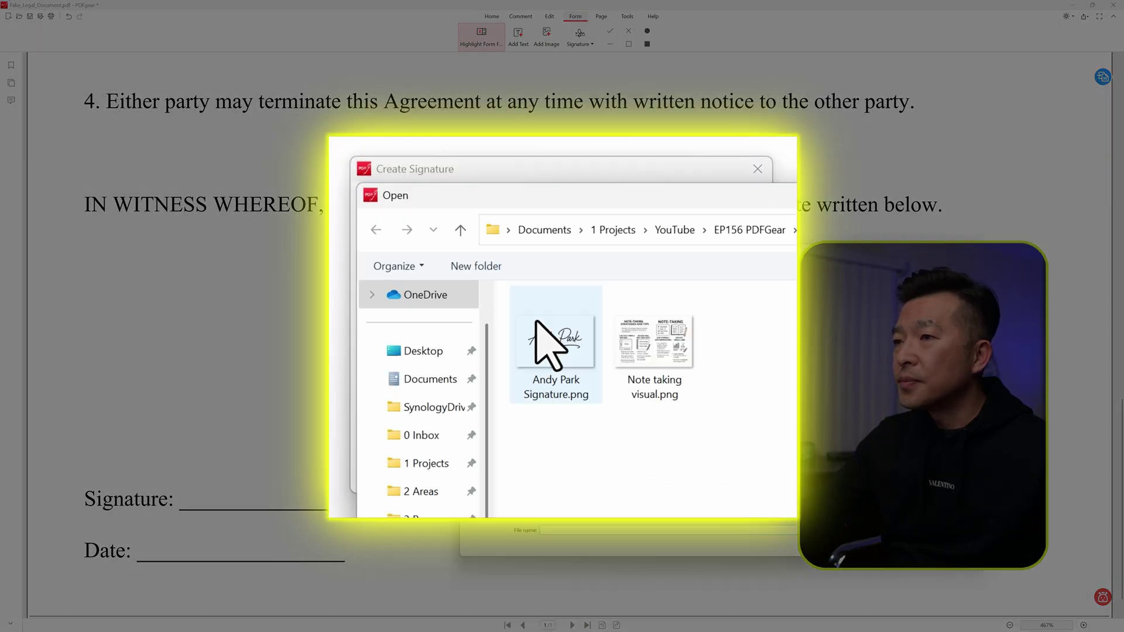
pyautogui.click(548, 339)
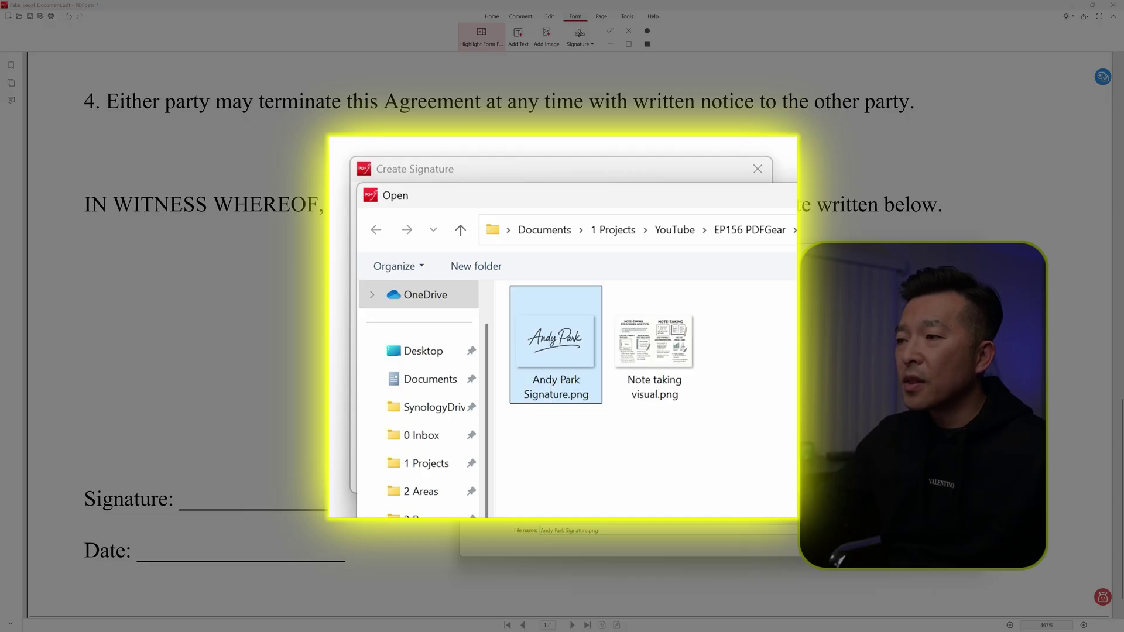
pyautogui.press('Return')
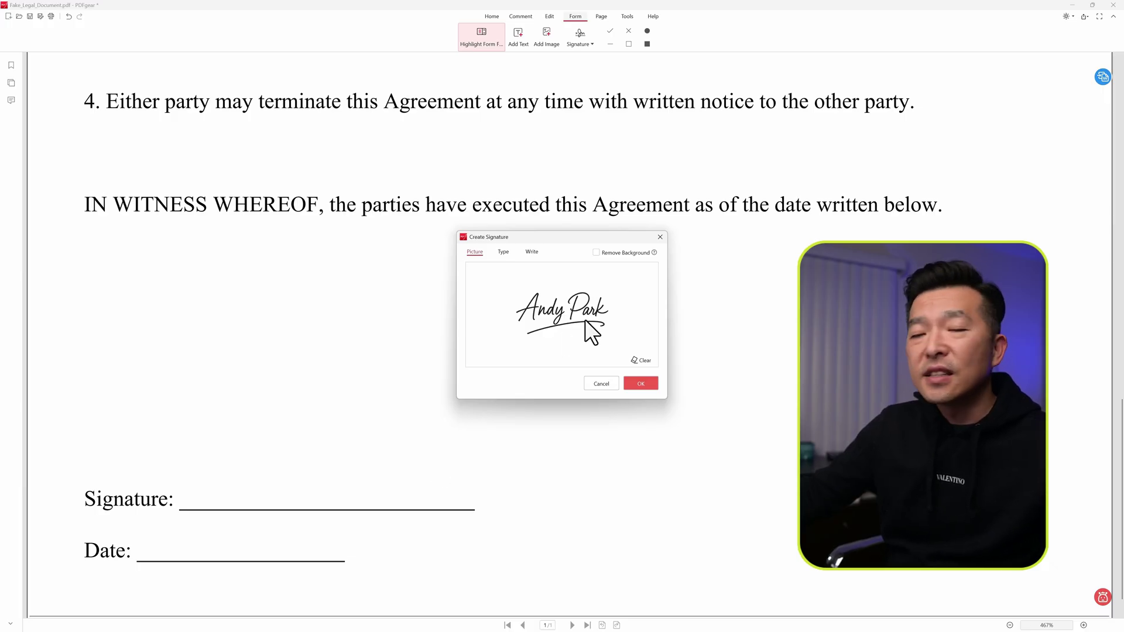
pyautogui.click(640, 383)
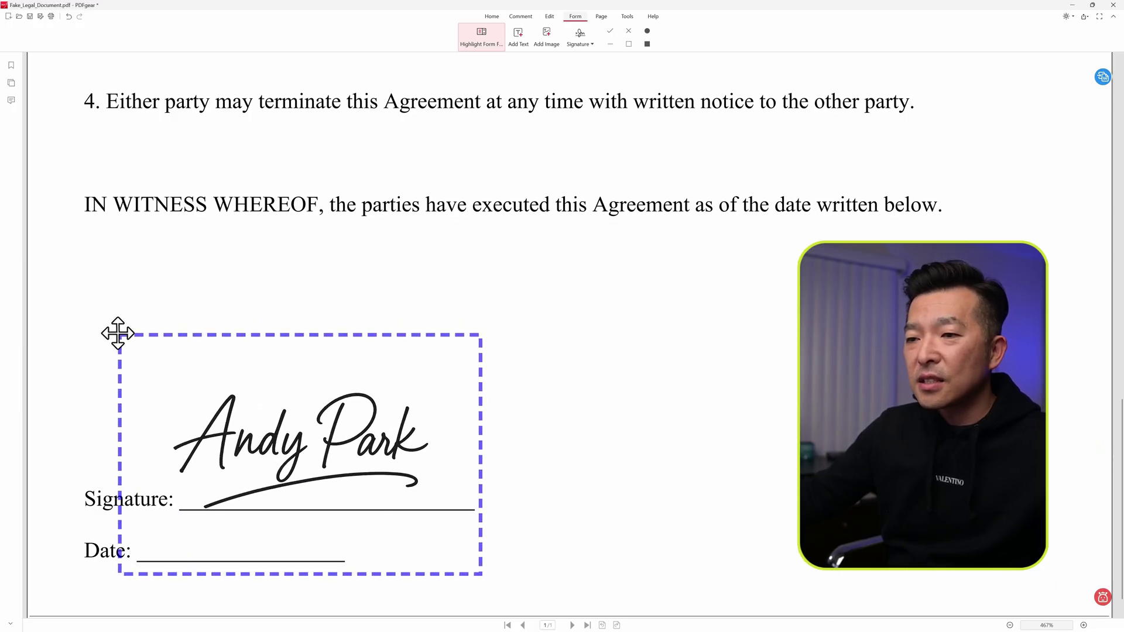
pyautogui.click(122, 330)
pyautogui.moveTo(487, 332); pyautogui.dragTo(355, 420)
pyautogui.moveTo(288, 466)
pyautogui.mouseDown()
pyautogui.moveTo(344, 443)
pyautogui.moveTo(347, 454)
pyautogui.mouseUp()
pyautogui.click(577, 478)
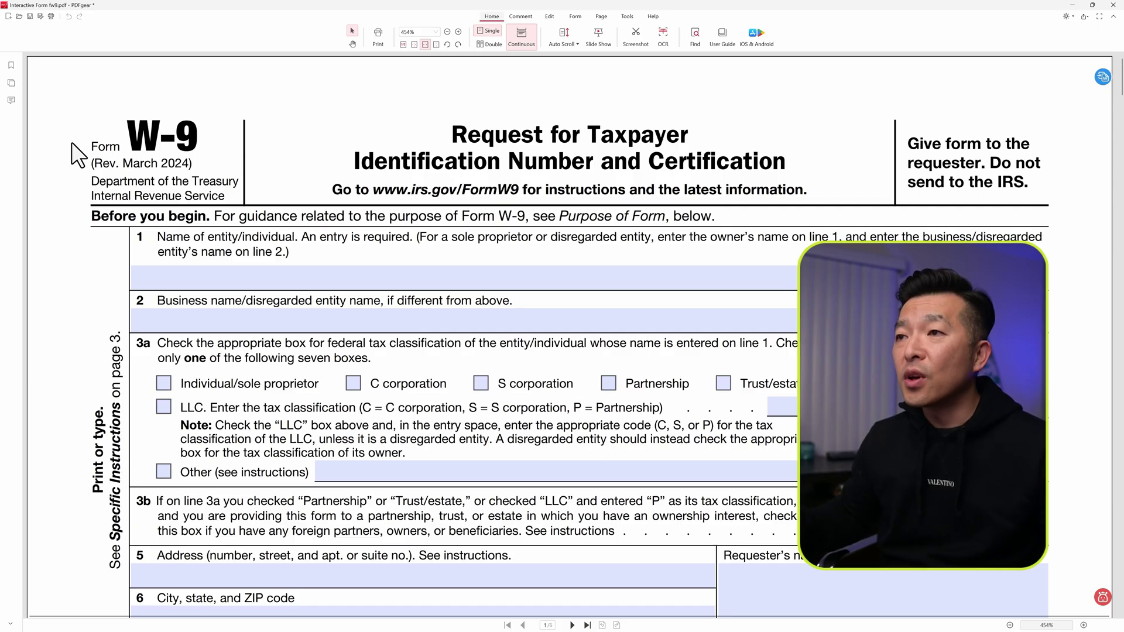
# Step: Fill W-9 lines 1 and 2 with test text and tick Individual/sole proprietor and C corporation
pyautogui.click(216, 277)
pyautogui.write('ghjghjgjhj')
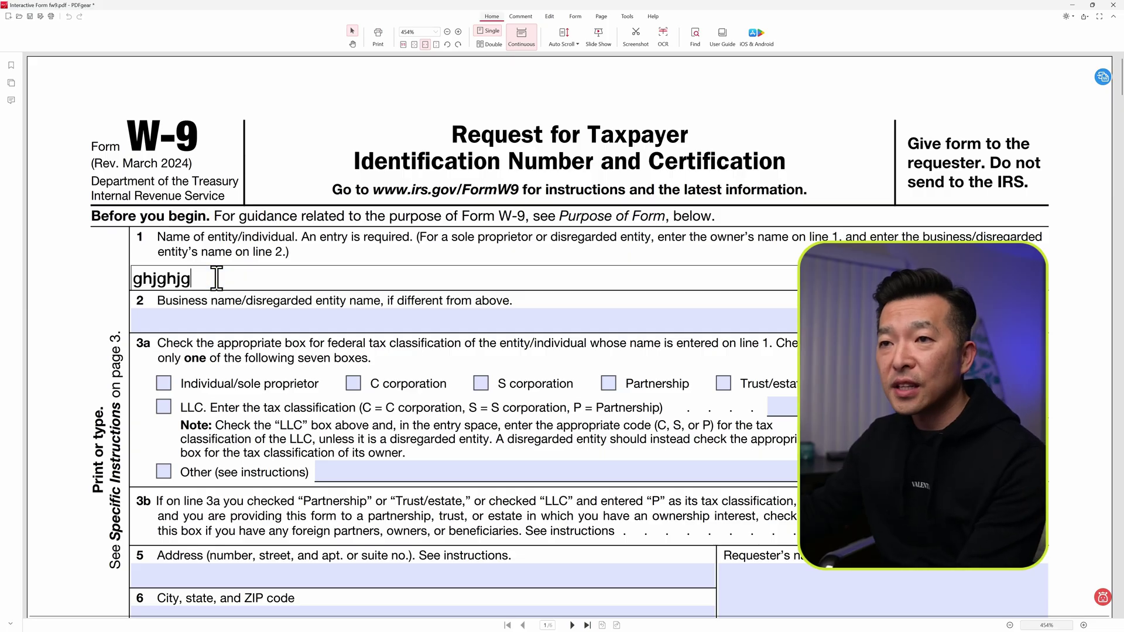
pyautogui.click(223, 321)
pyautogui.write('ghjghjhg')
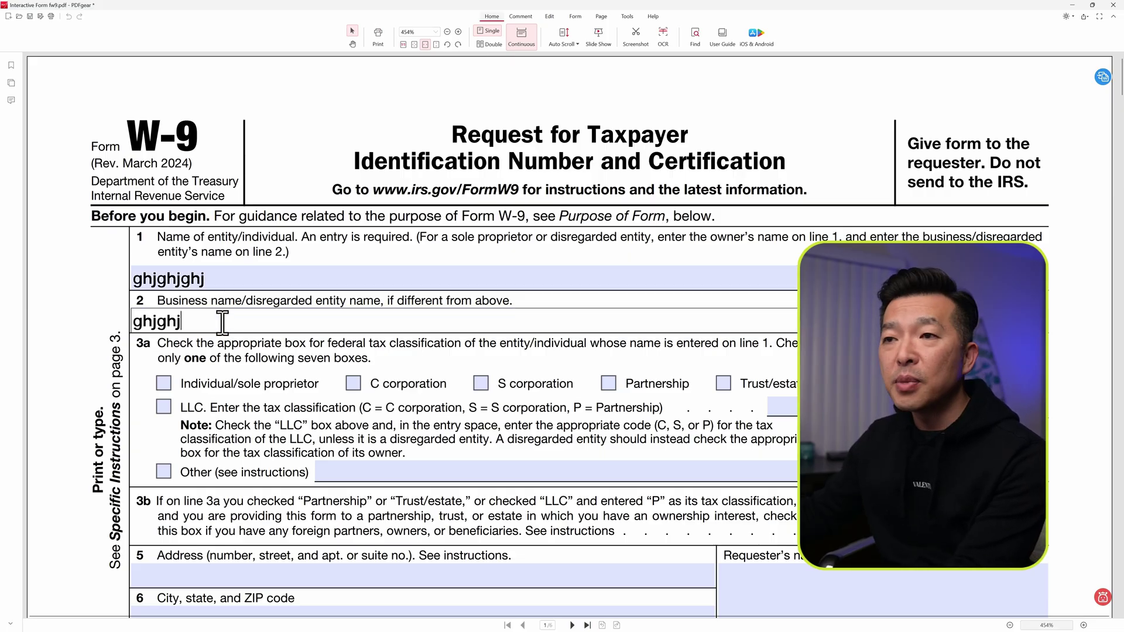
pyautogui.click(163, 384)
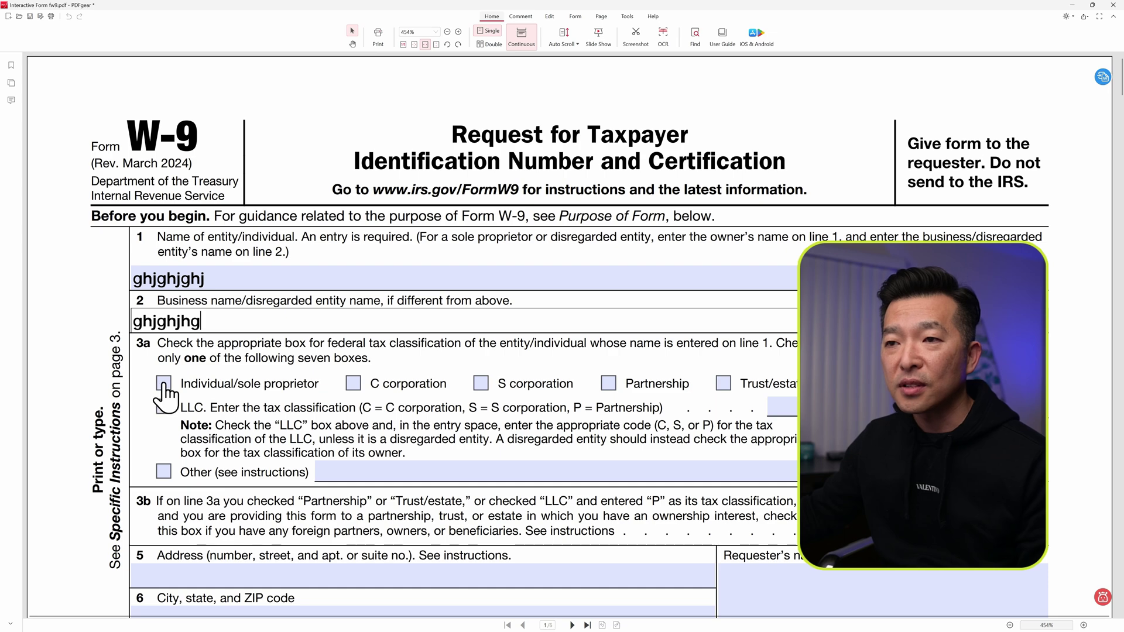
pyautogui.click(354, 383)
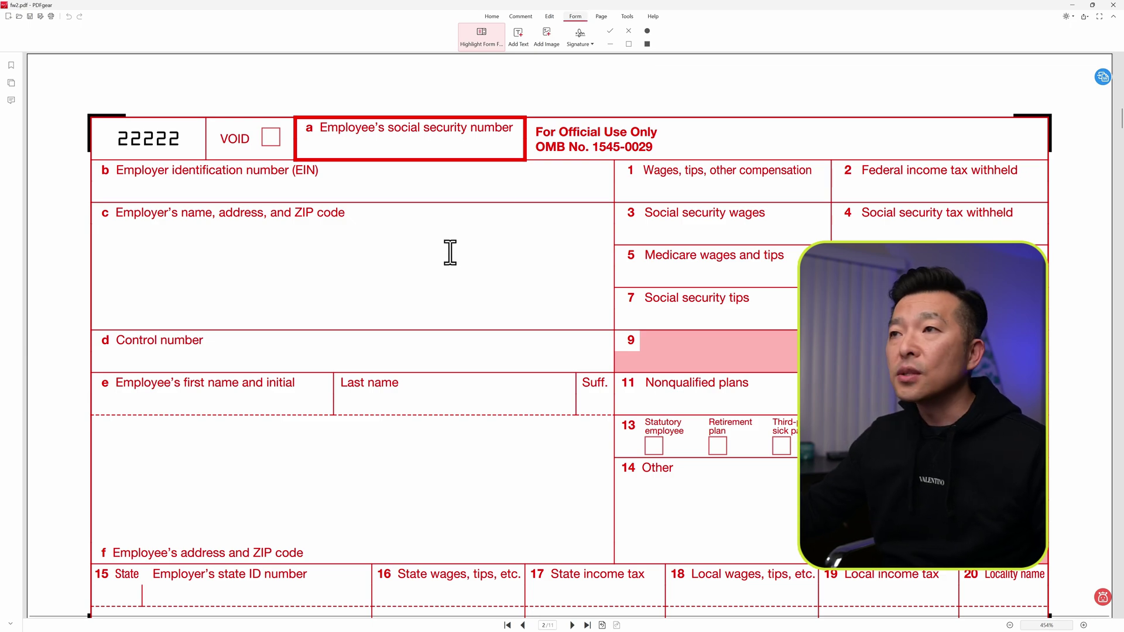
# Step: Add a text box with the employer's name just under the box c heading
pyautogui.click(516, 31)
pyautogui.click(125, 253)
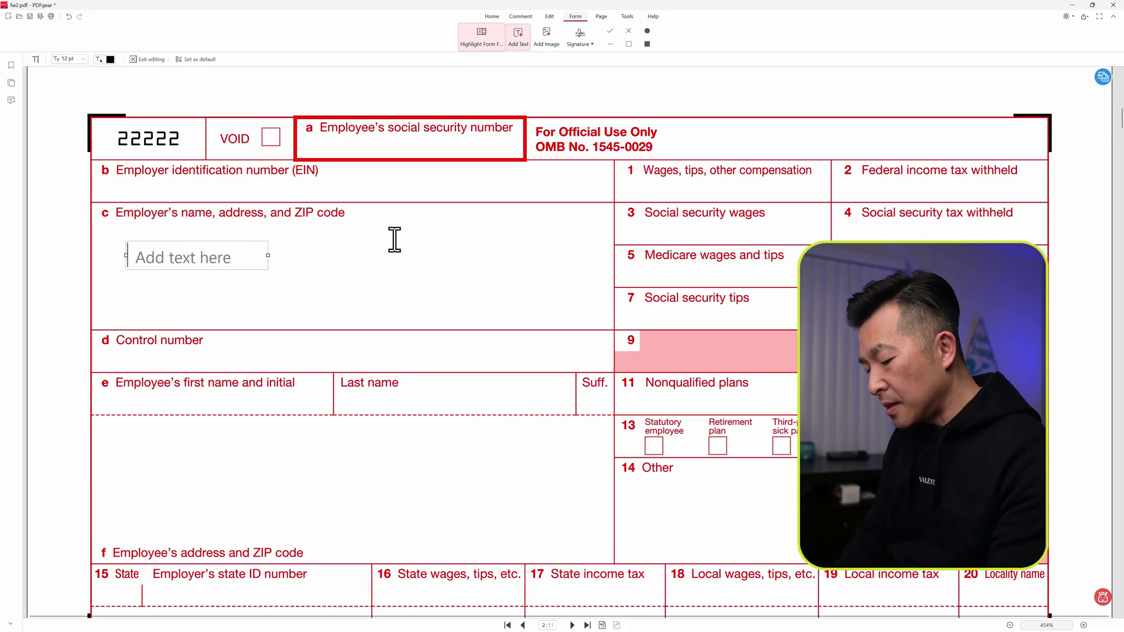
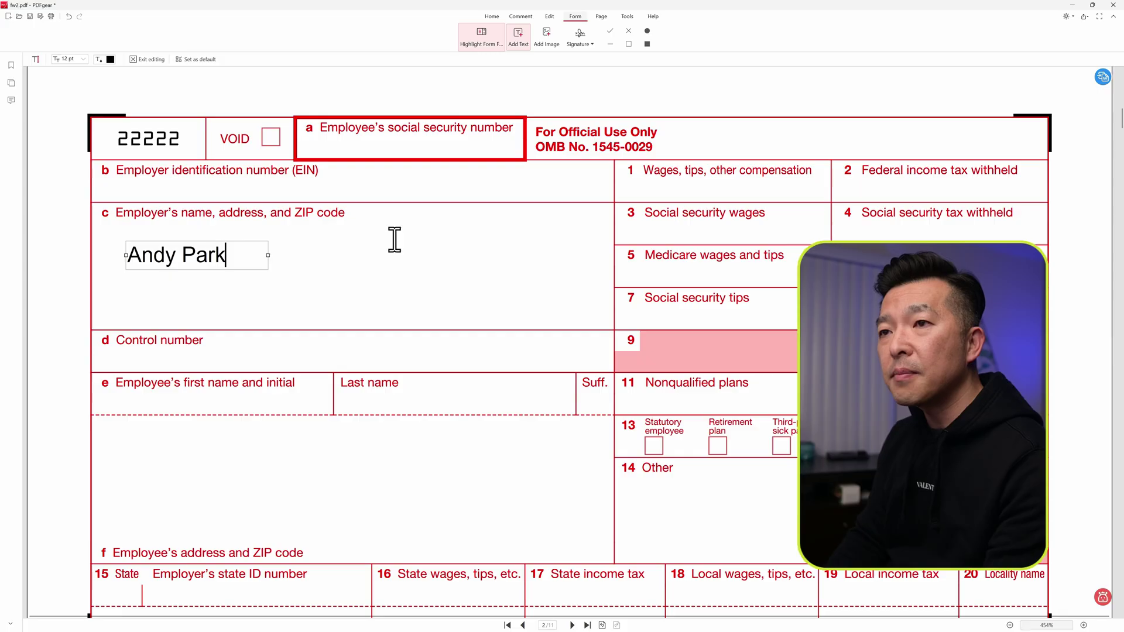
pyautogui.click(127, 236)
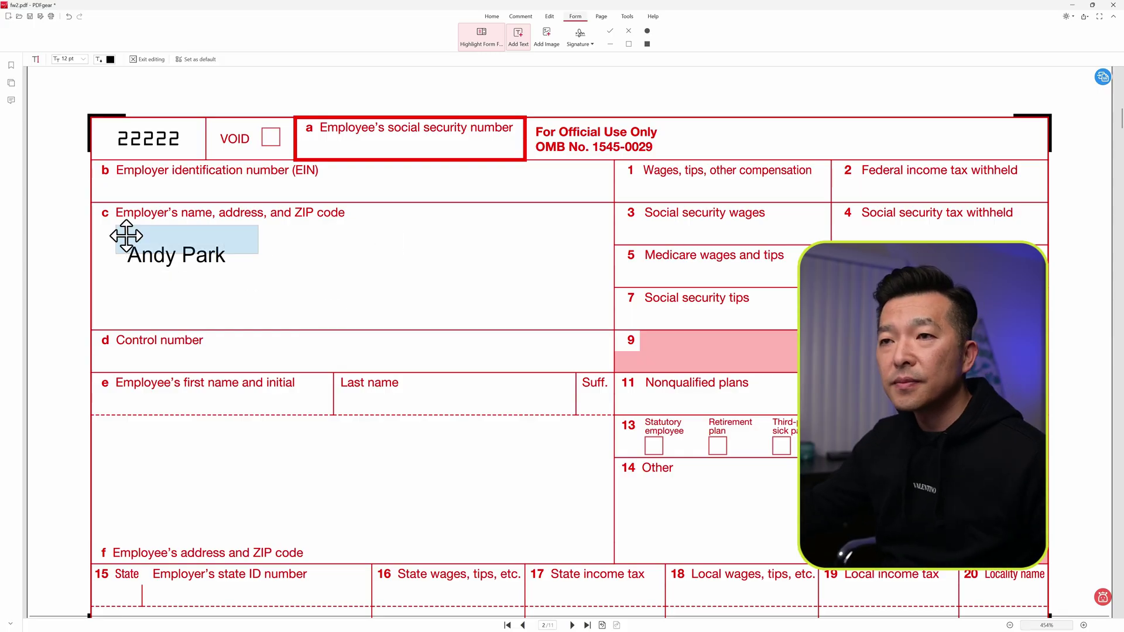
pyautogui.moveTo(127, 235); pyautogui.dragTo(125, 236)
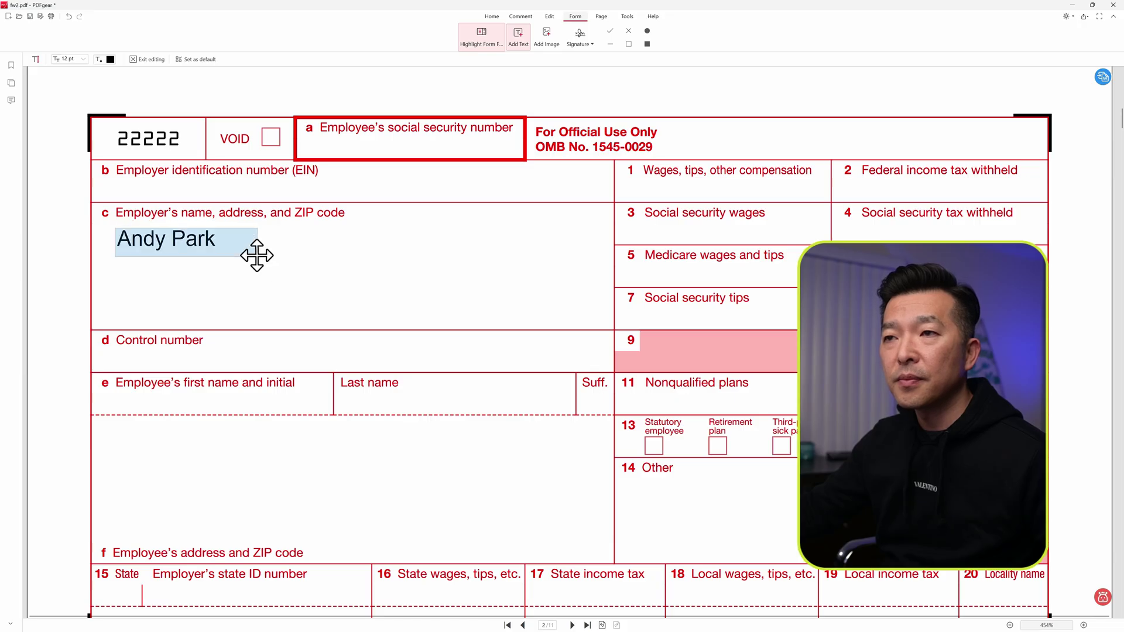
# Step: Add a second text box reading 'hgjghjghj' and show the page's comments list
pyautogui.click(331, 267)
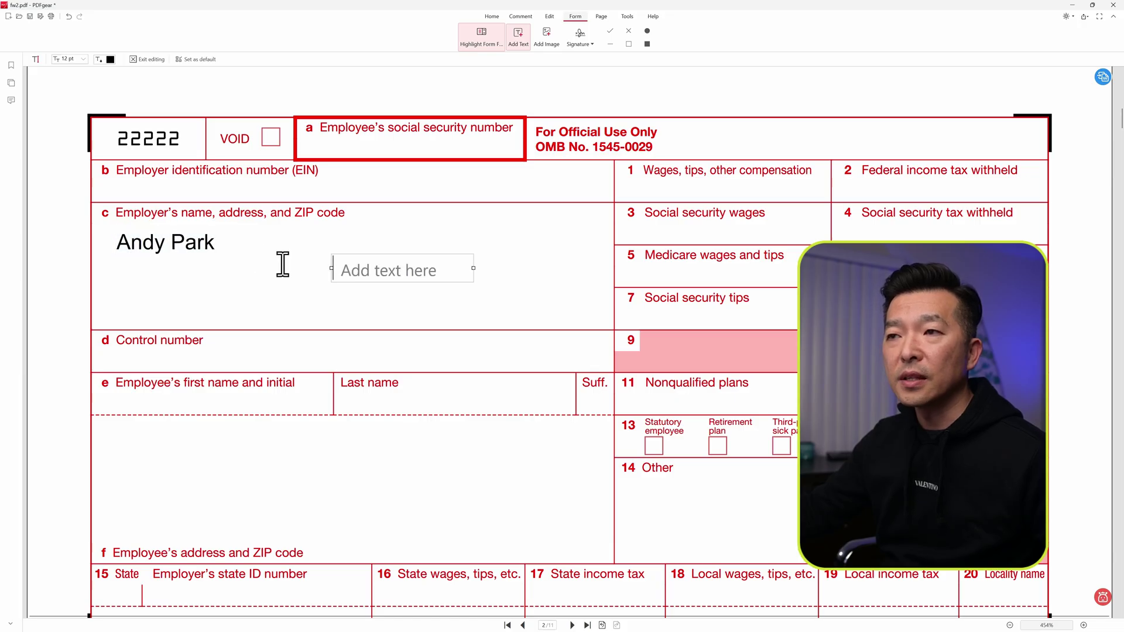
pyautogui.write('hgjghjghj')
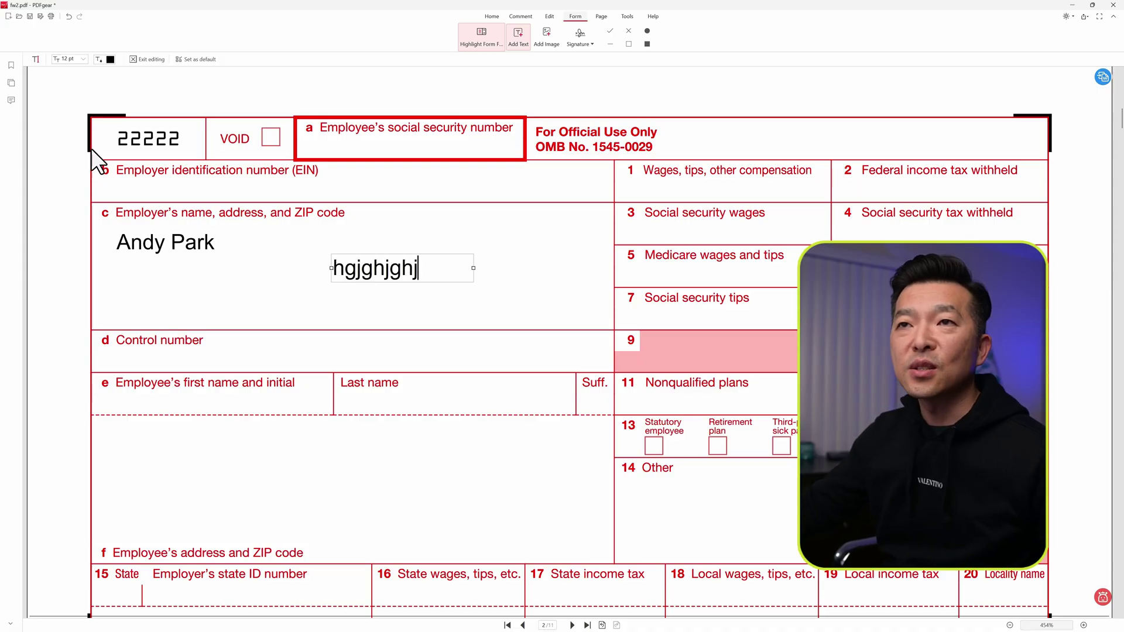
pyautogui.click(12, 99)
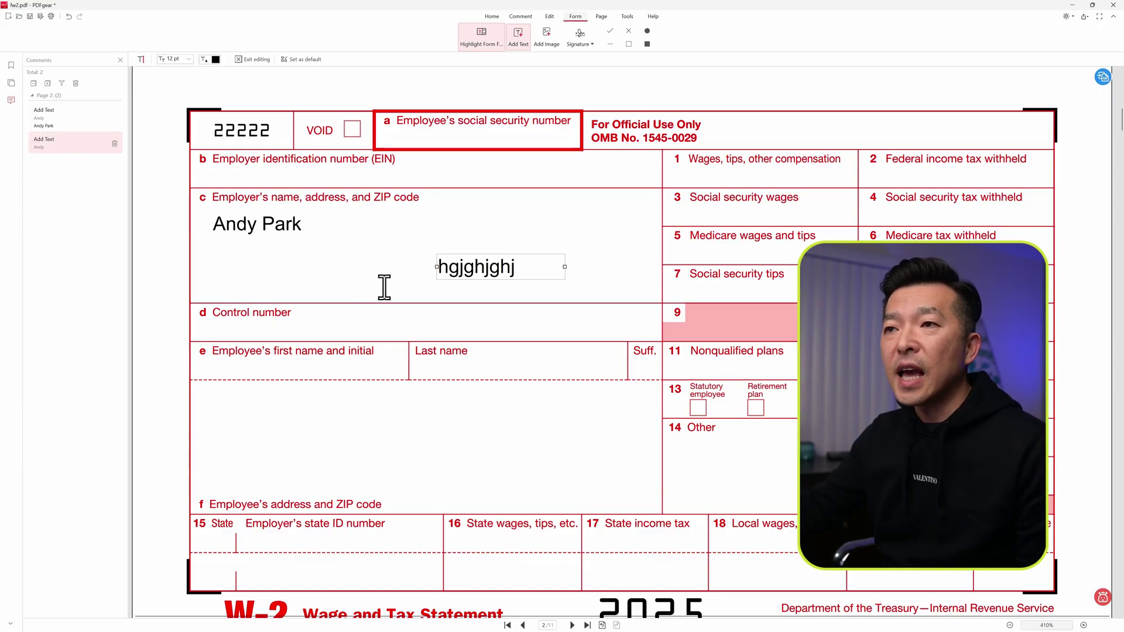
# Step: Delete all three text annotations from the Comments panel and place a fresh text box in field c
pyautogui.click(337, 276)
pyautogui.click(258, 277)
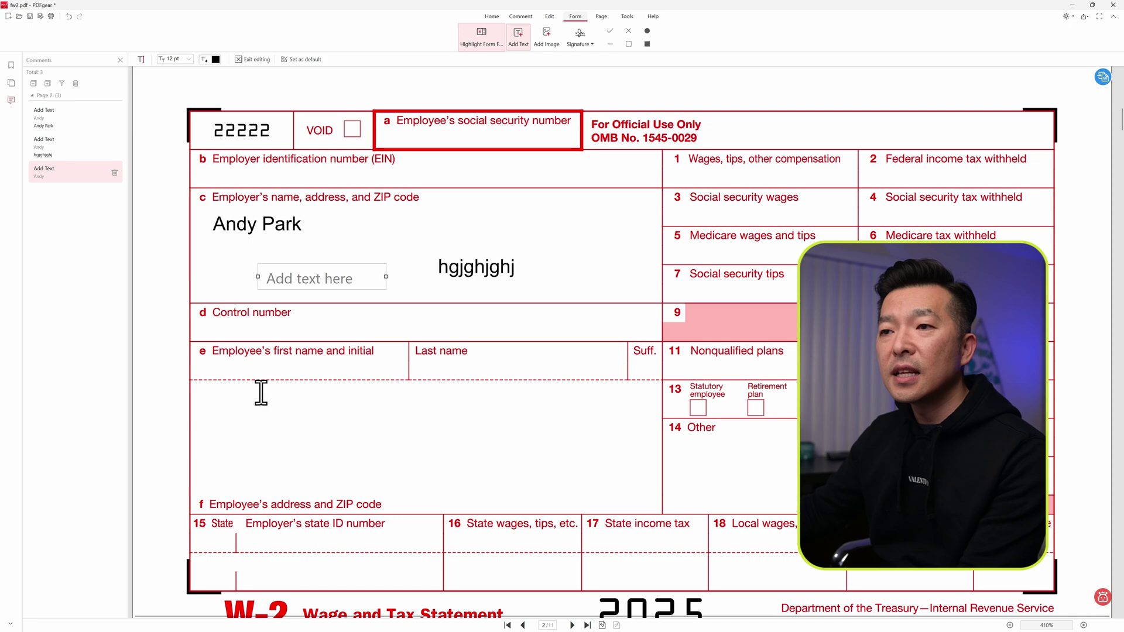
pyautogui.click(260, 395)
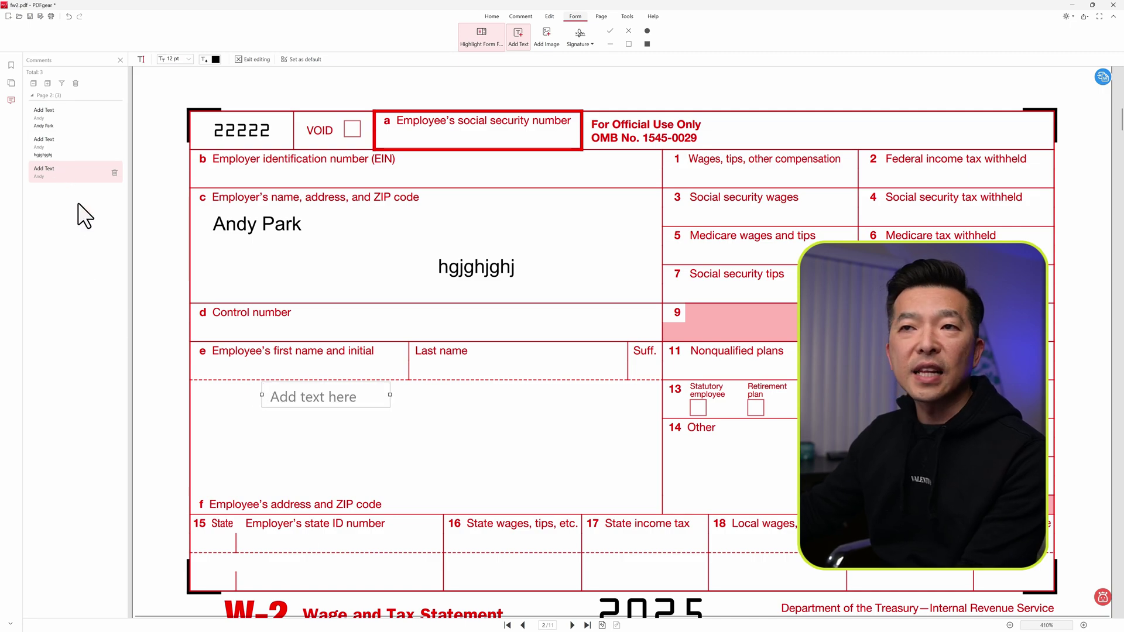
pyautogui.click(114, 173)
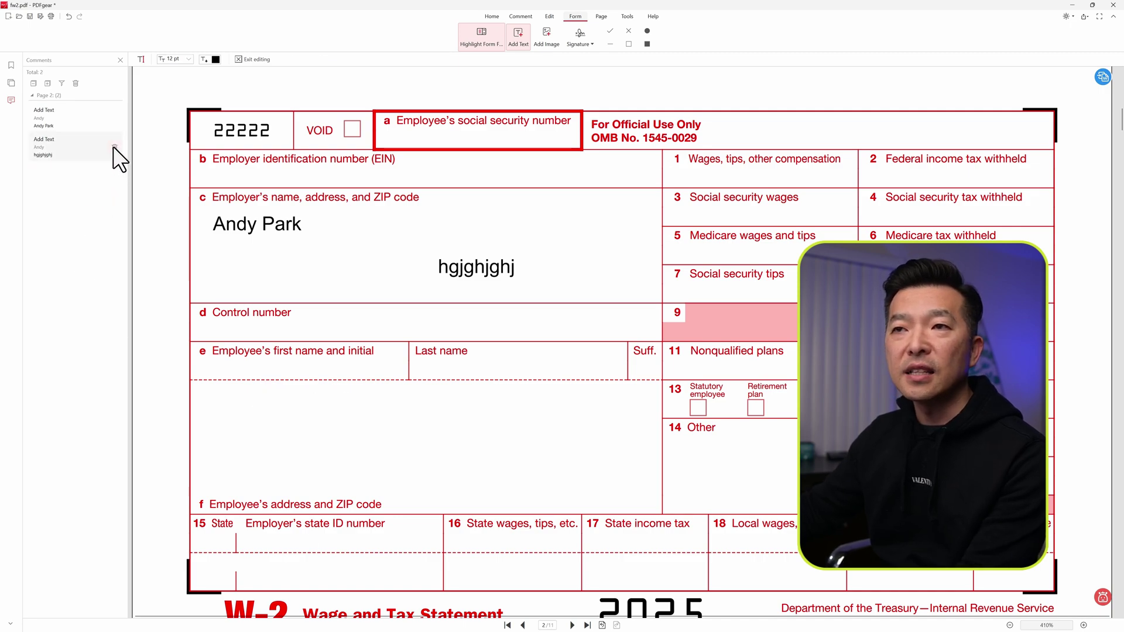
pyautogui.click(115, 146)
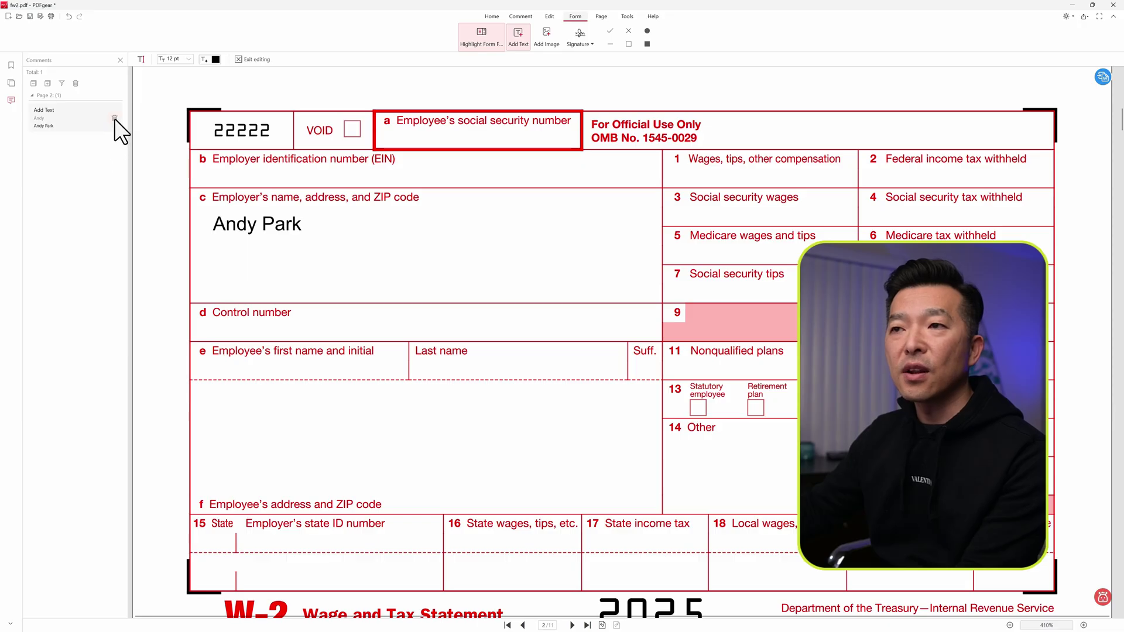
pyautogui.click(115, 119)
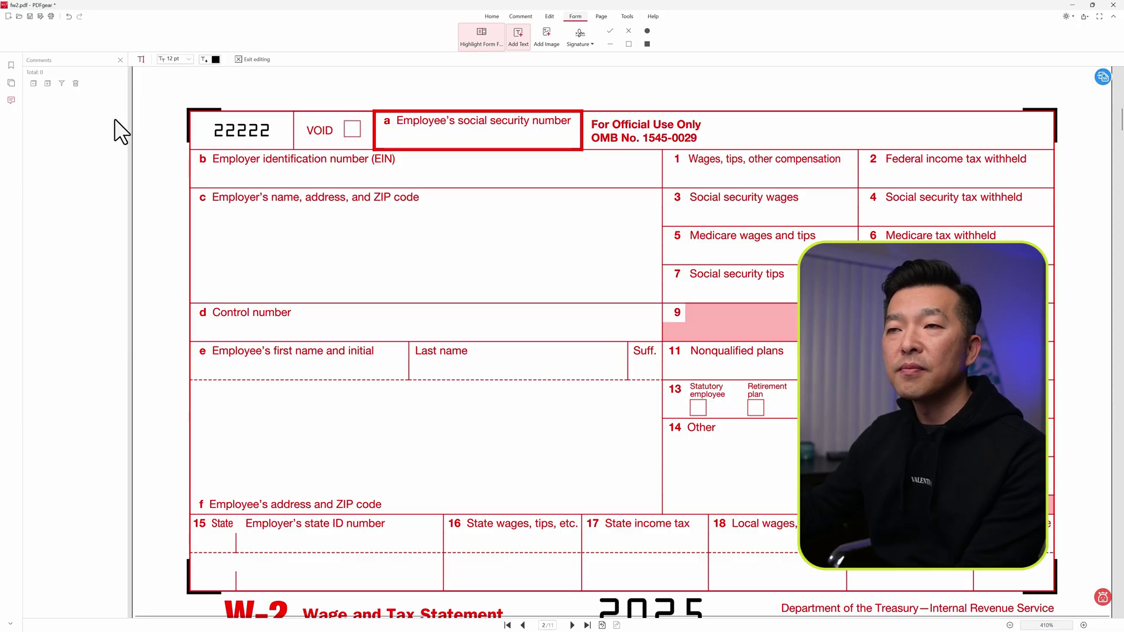
pyautogui.click(299, 222)
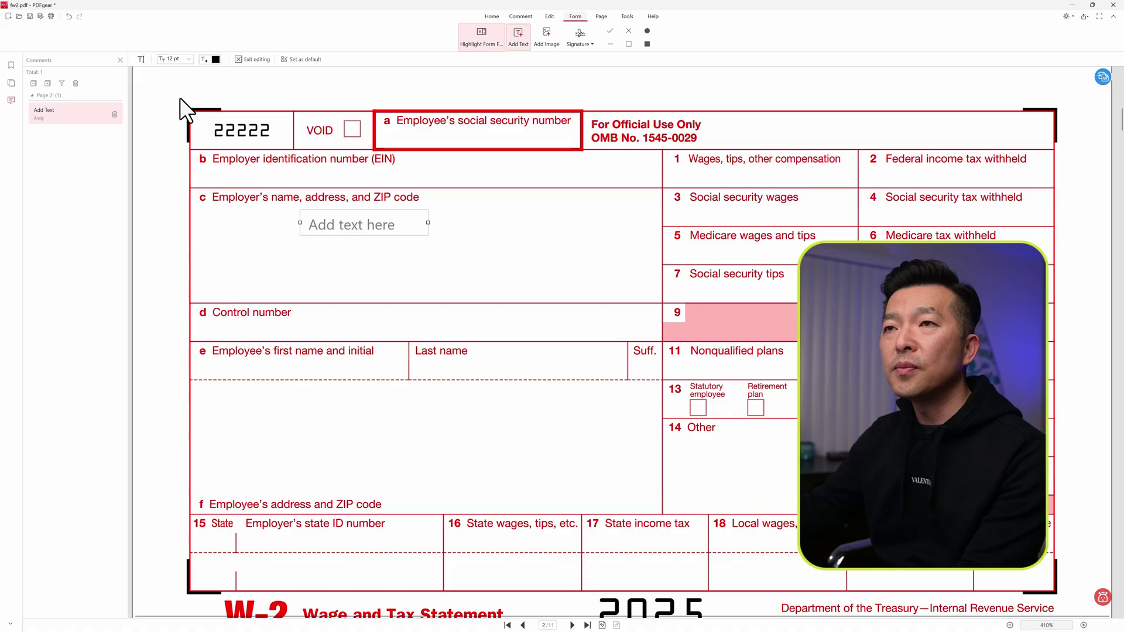
# Step: Enter 'vbnvbnvbn' as 20 pt red text in box c, then place another empty text box
pyautogui.click(188, 59)
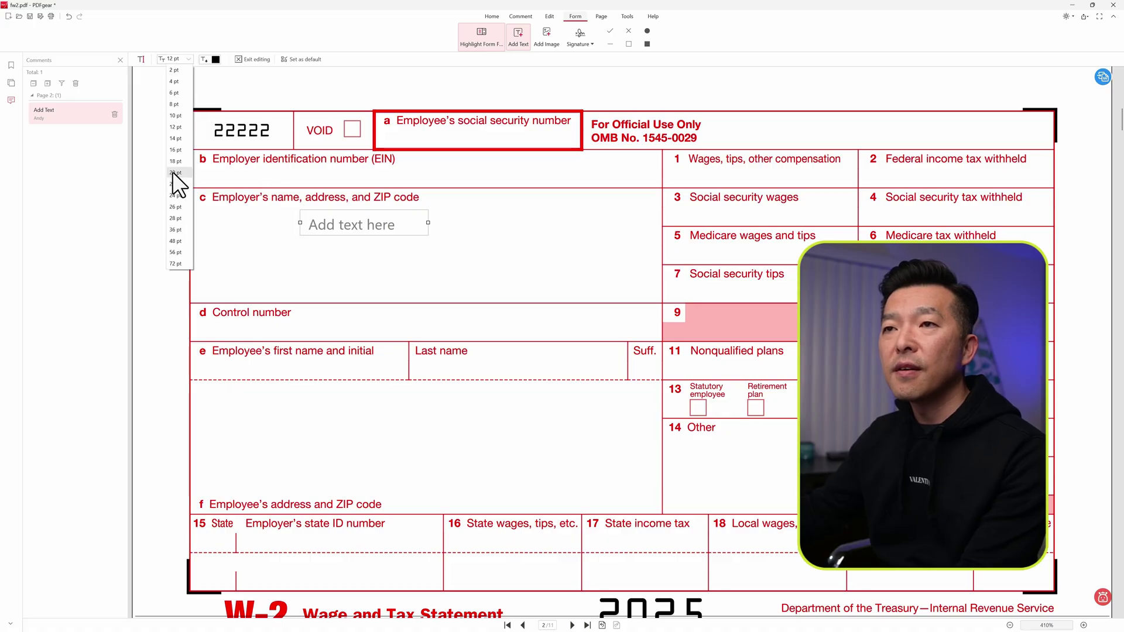
pyautogui.click(175, 173)
pyautogui.click(214, 58)
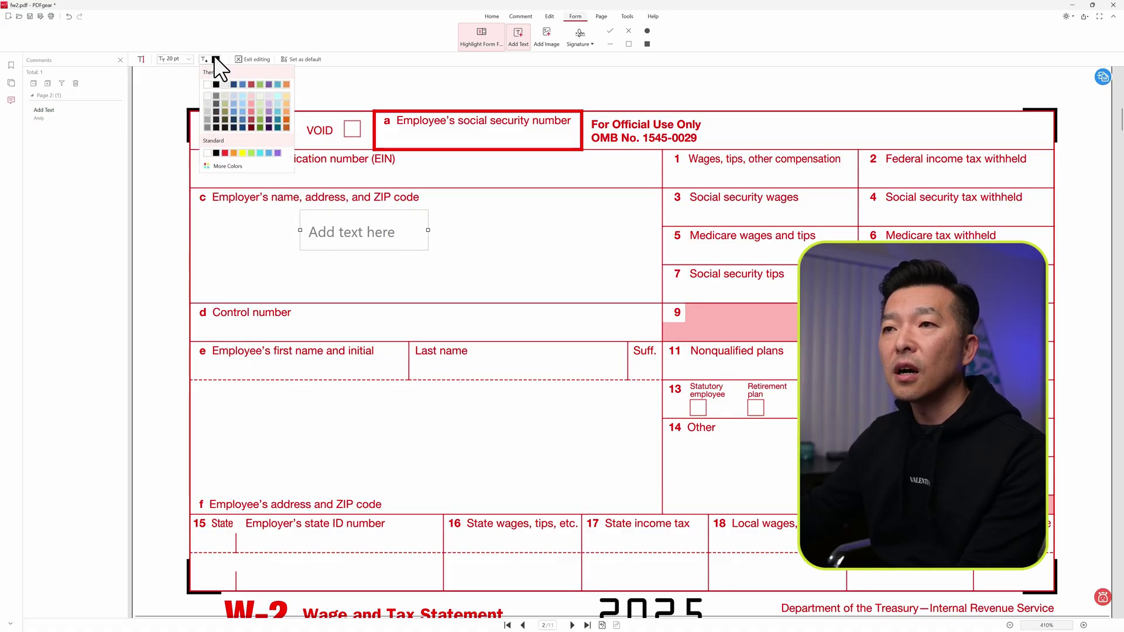
pyautogui.click(224, 153)
pyautogui.click(332, 232)
pyautogui.write('vbnvbnvbn')
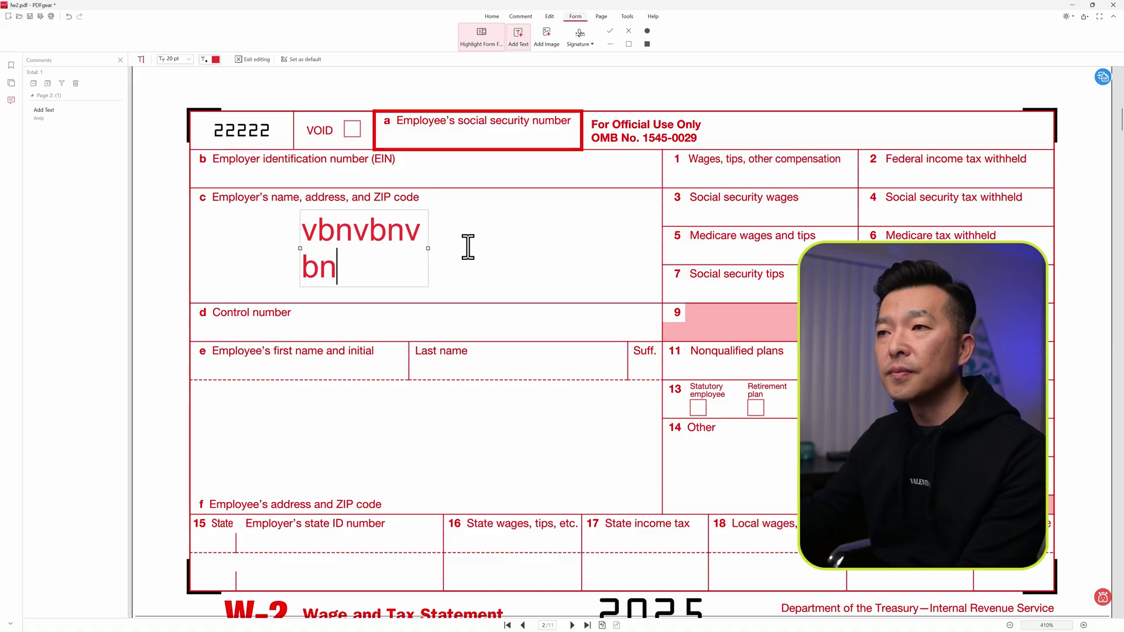
pyautogui.click(466, 249)
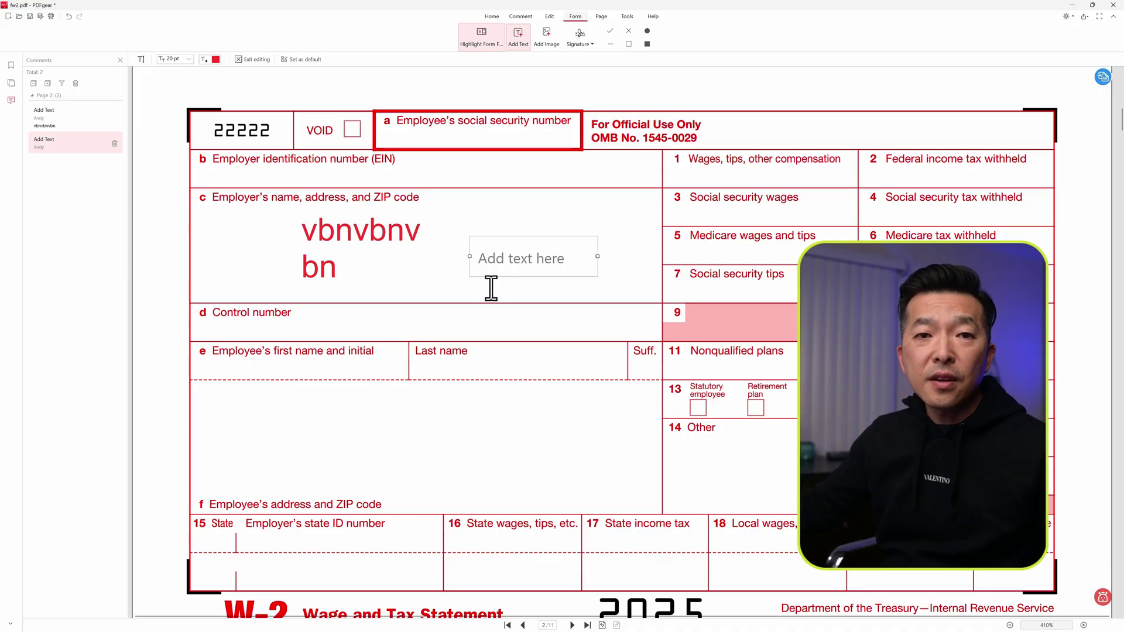
# Step: Stamp check marks on box 13's Statutory employee and Retirement plan boxes
pyautogui.click(611, 29)
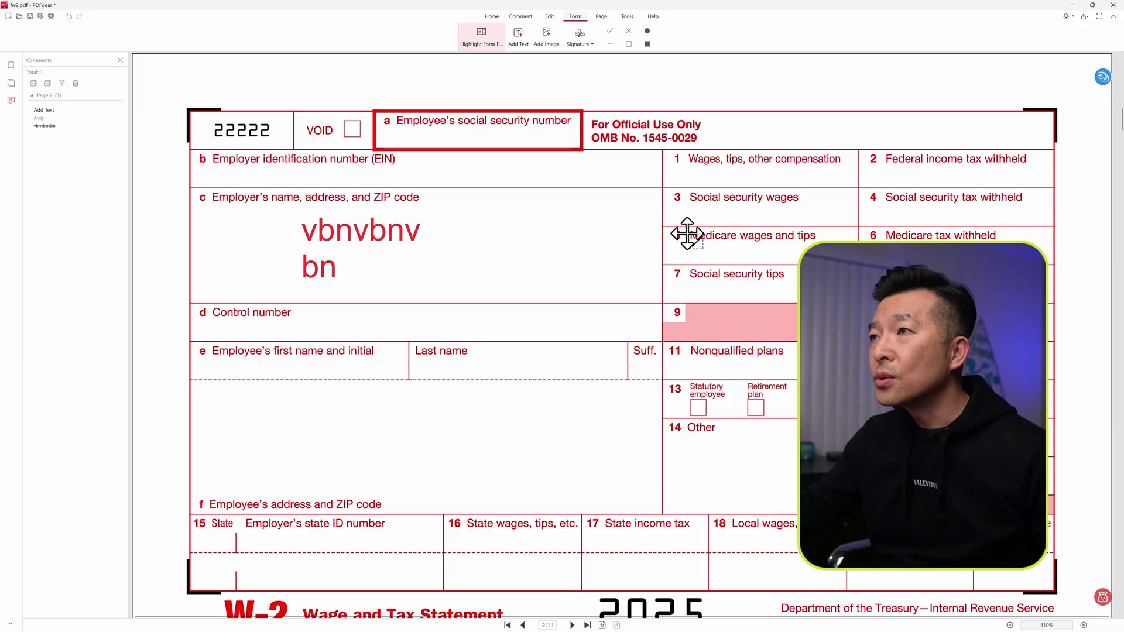
pyautogui.click(691, 400)
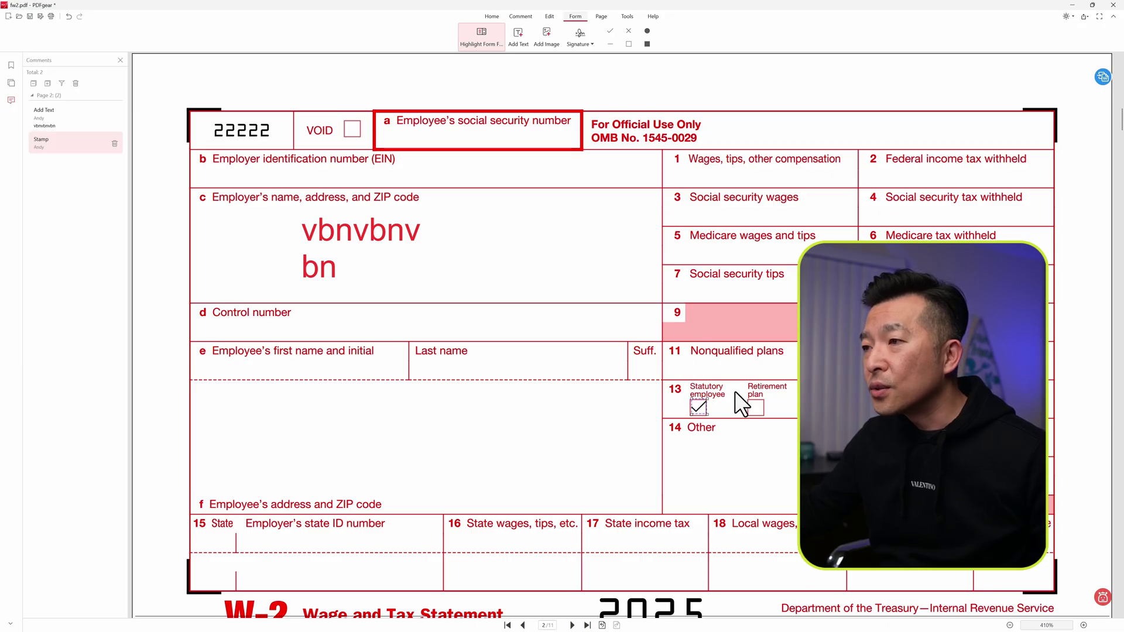
pyautogui.click(627, 31)
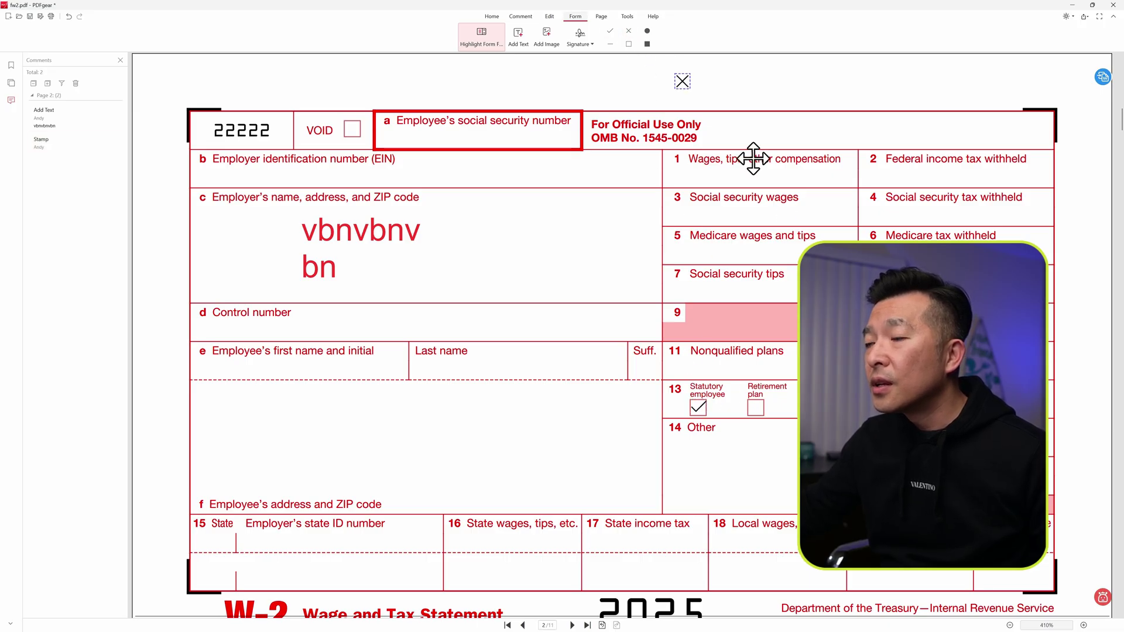
pyautogui.click(749, 400)
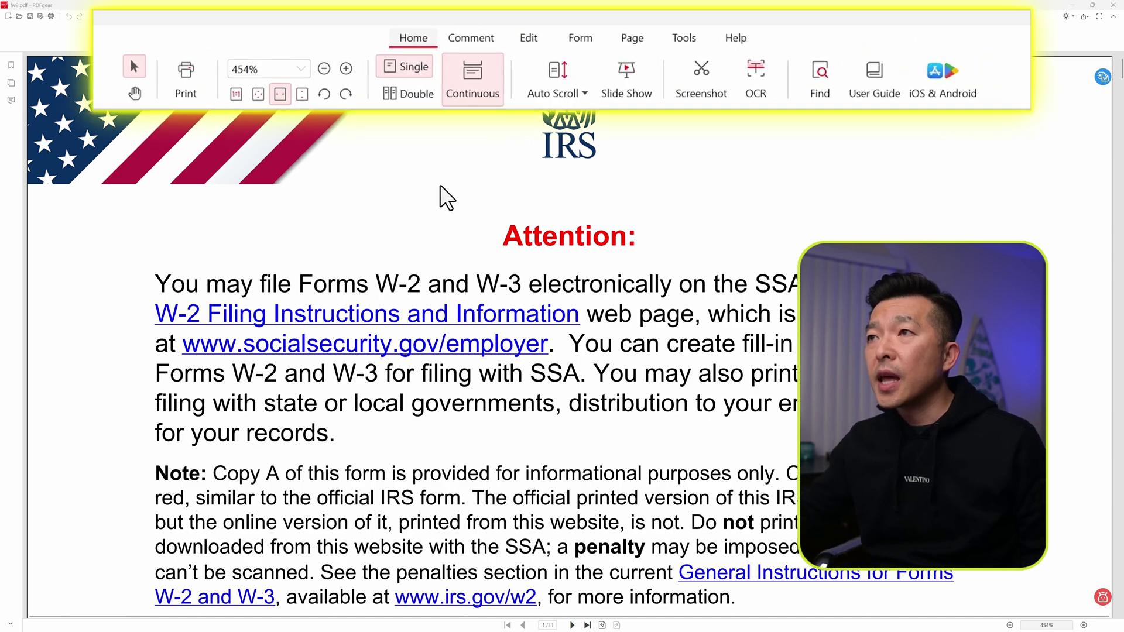
# Step: Highlight 'print out copies' in yellow and strike through 'accessible' on the IRS notice
pyautogui.click(477, 38)
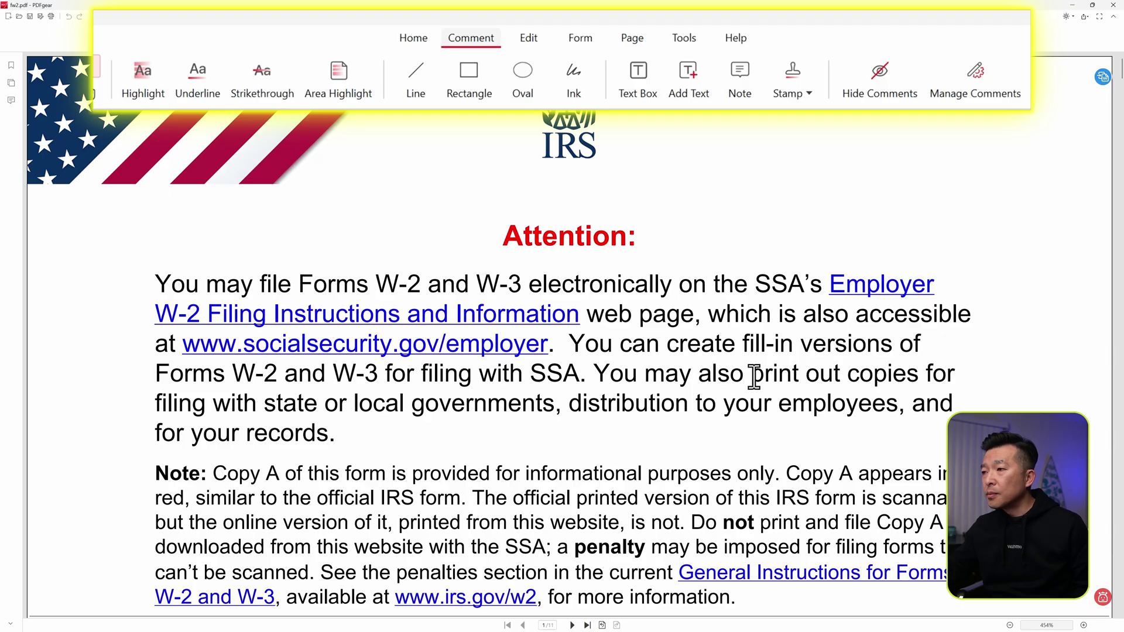
pyautogui.moveTo(754, 378); pyautogui.dragTo(907, 377)
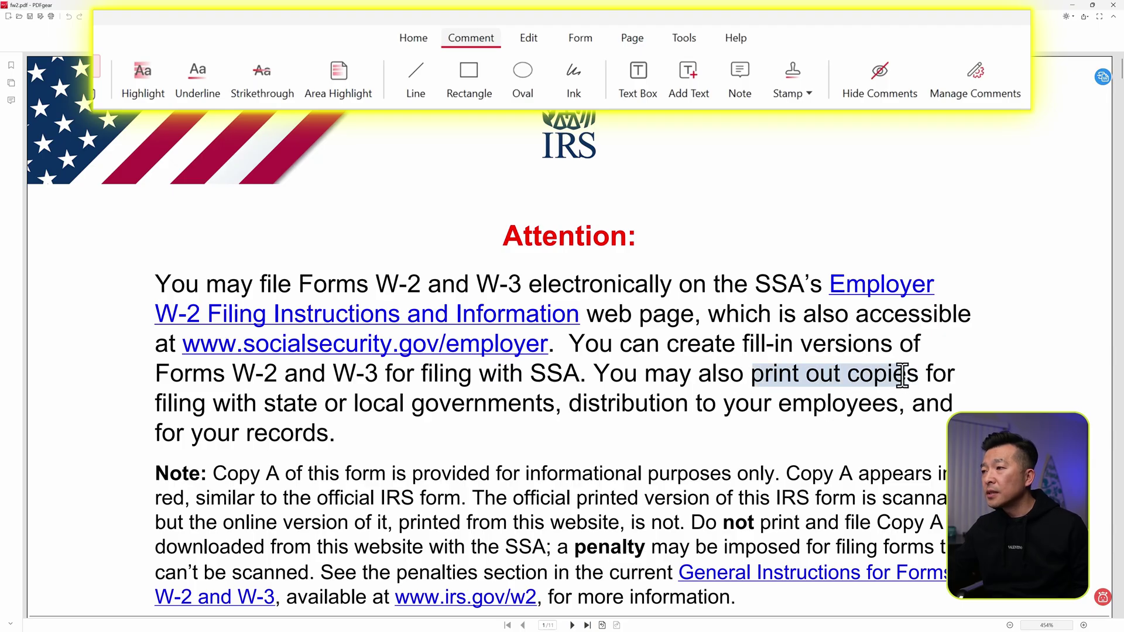
pyautogui.click(146, 88)
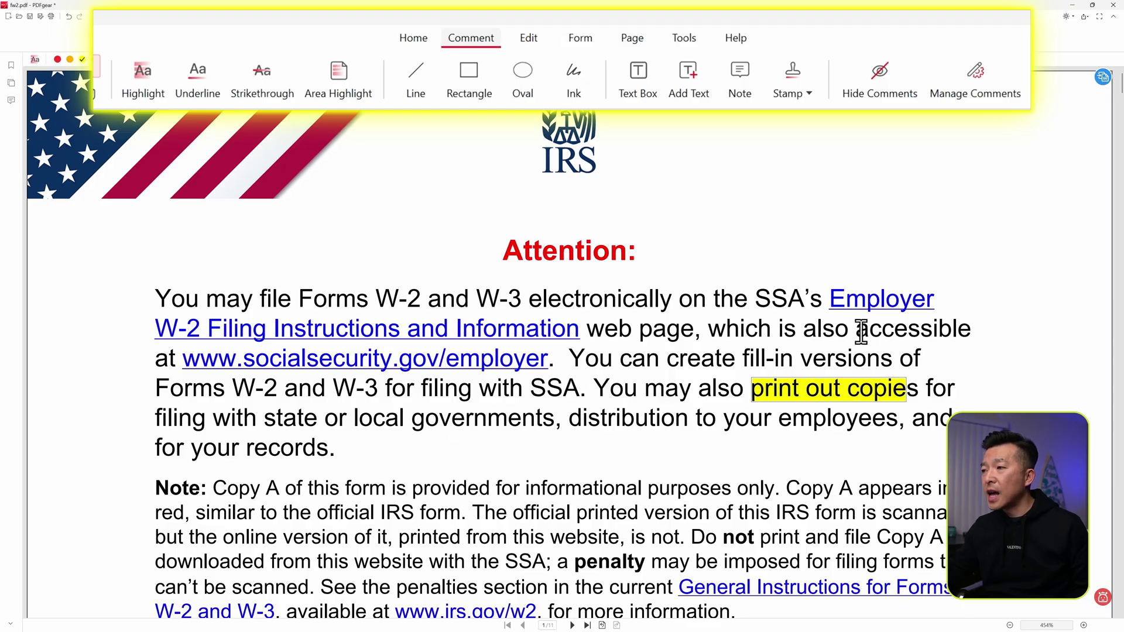
pyautogui.moveTo(858, 329); pyautogui.dragTo(974, 328)
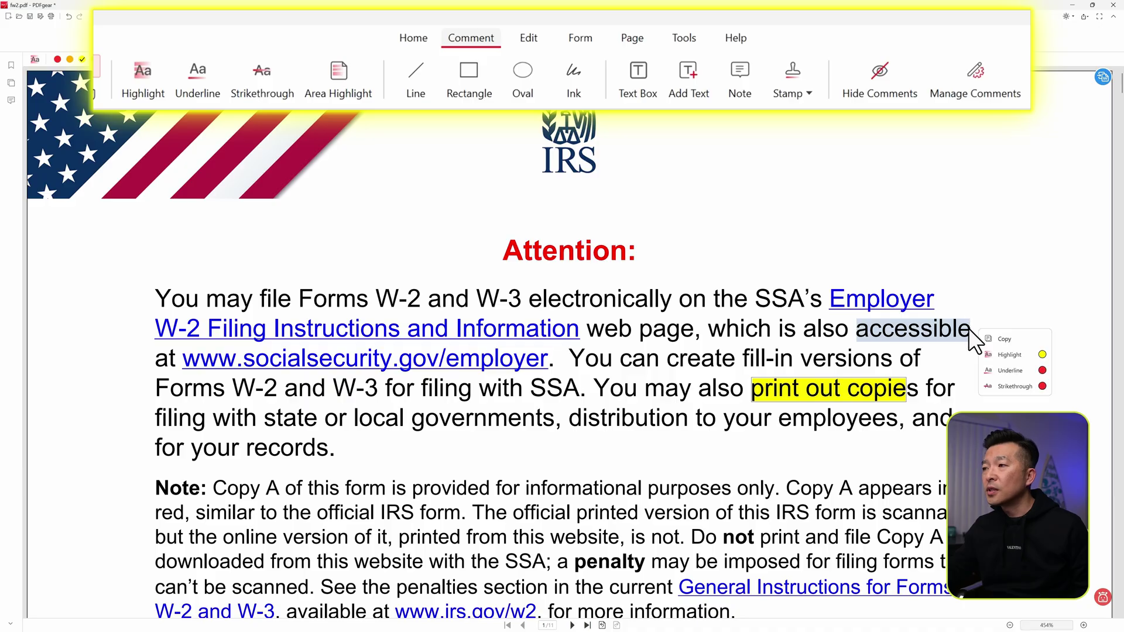
pyautogui.click(257, 80)
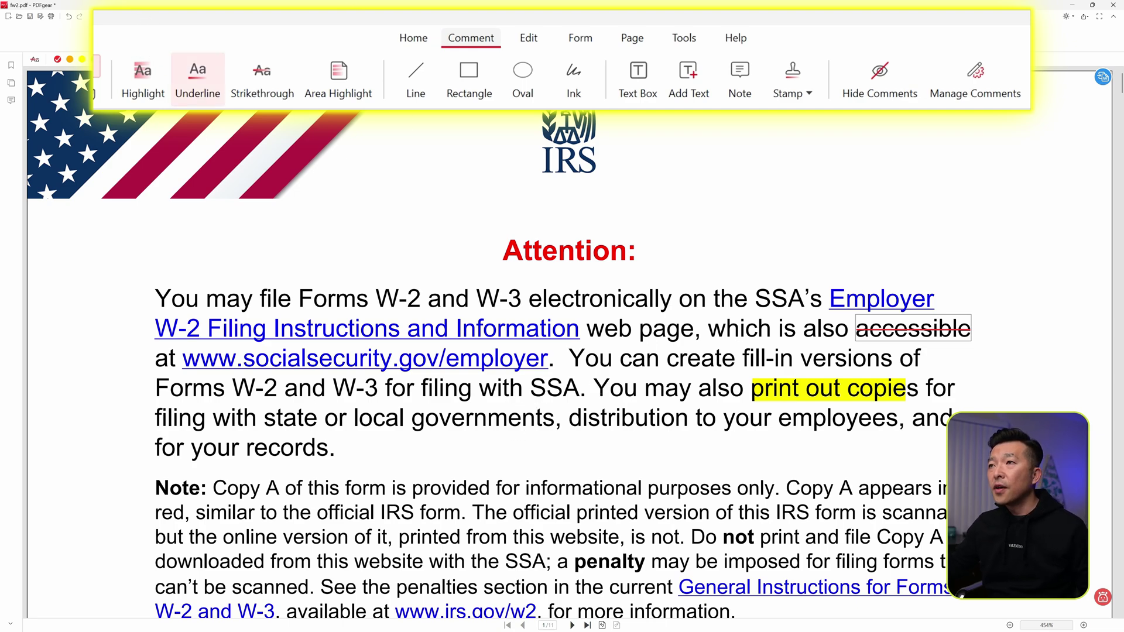
# Step: Add a bordered text box reading 'fghdkjghkdjfgh' left of the Attention heading
pyautogui.click(644, 79)
pyautogui.click(171, 242)
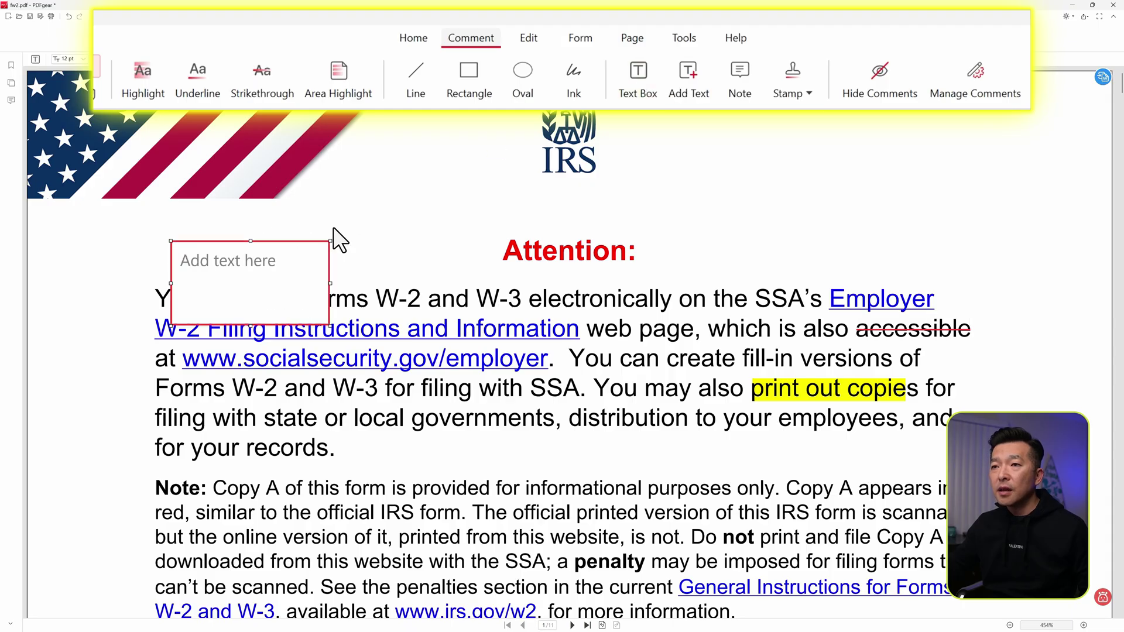
pyautogui.write('fghdkjghkdjfgh')
pyautogui.click(394, 263)
pyautogui.scroll(-1, 392, 257)
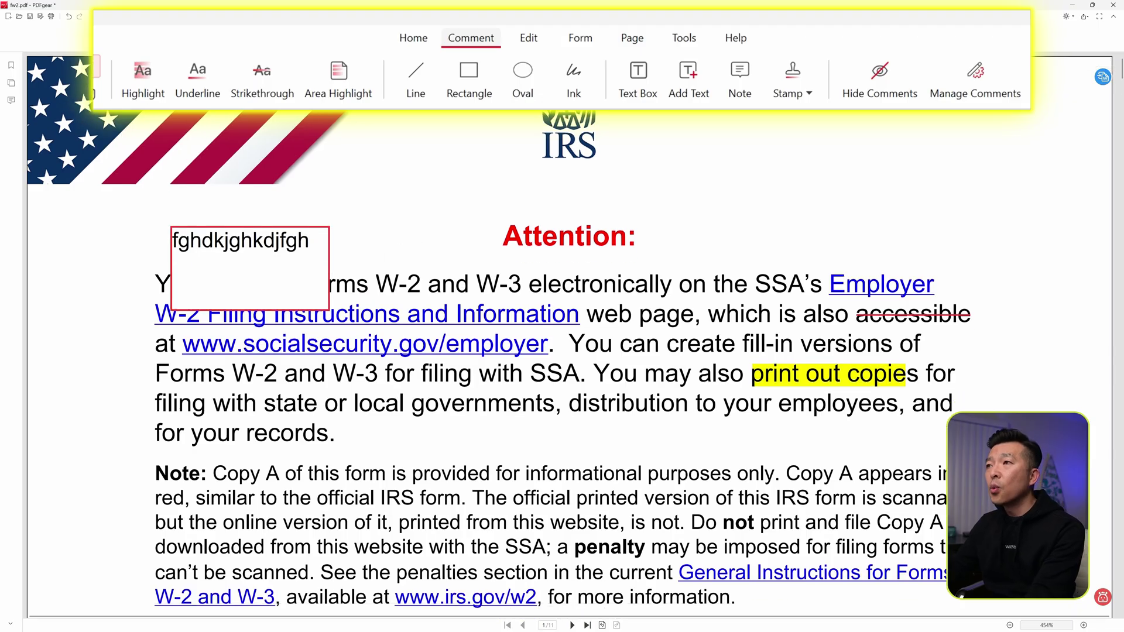
# Step: Add plain text 'dfgdfgdfg' above the Attention heading
pyautogui.click(689, 87)
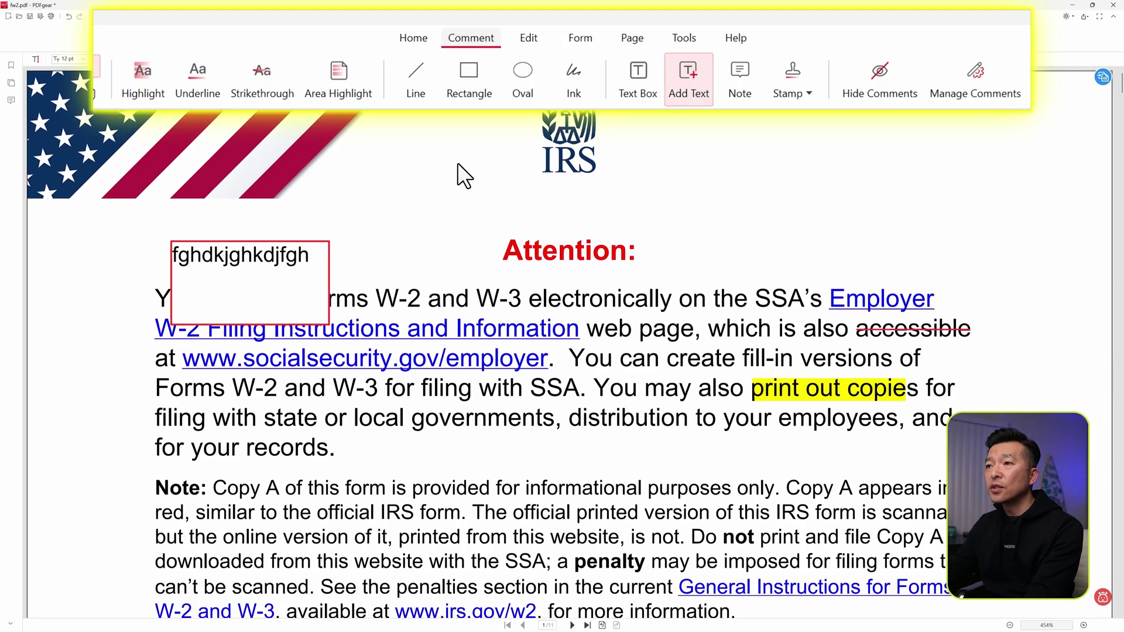
pyautogui.click(372, 222)
pyautogui.write('dfgdfgdfg')
pyautogui.click(421, 193)
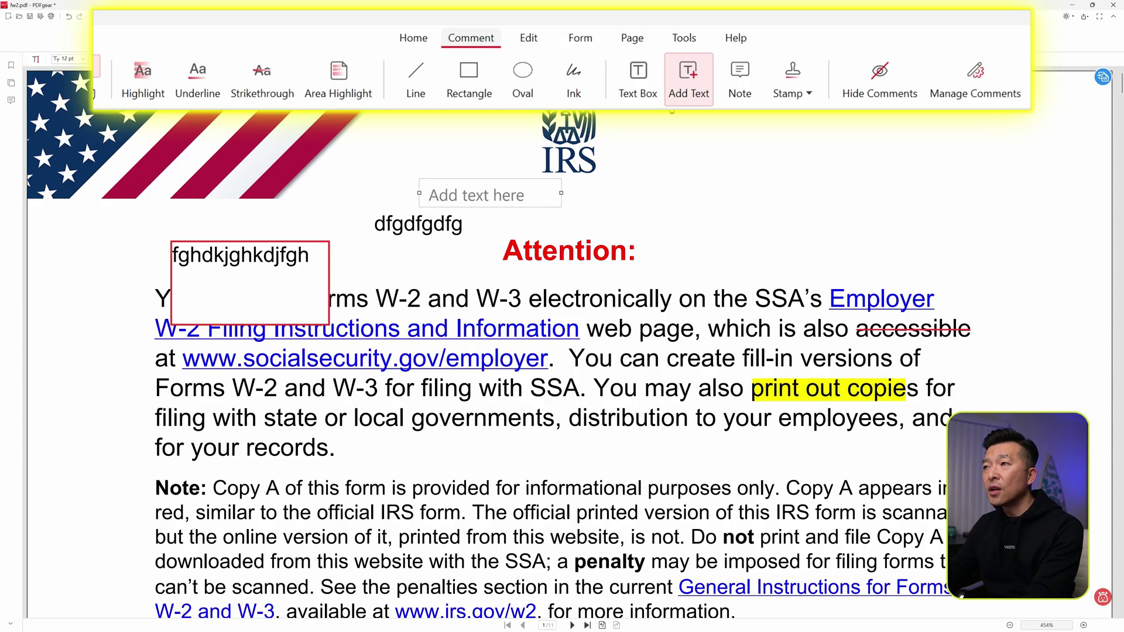
# Step: Add a sticky note at 'governments', popup beside the IRS logo, anchor under 'distribution'
pyautogui.click(738, 93)
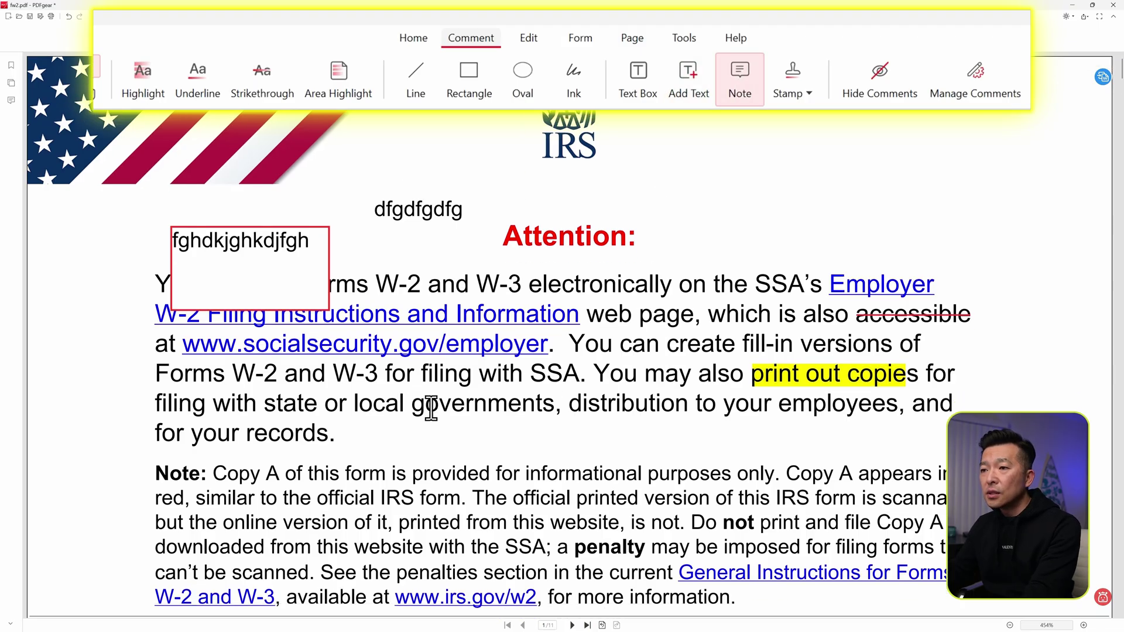
pyautogui.doubleClick(466, 406)
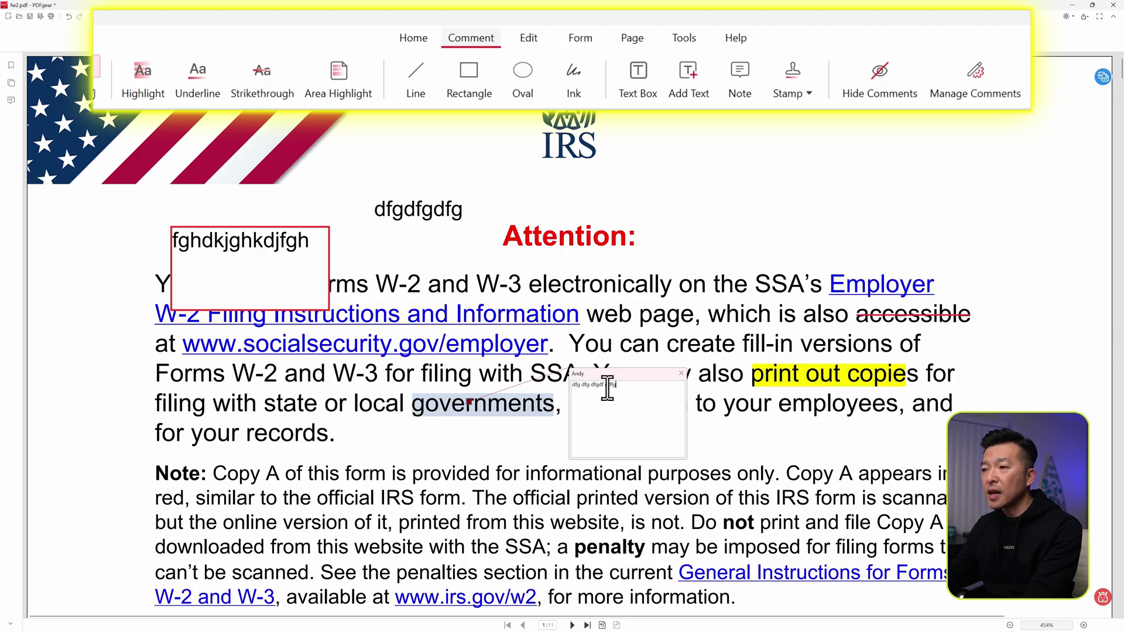
pyautogui.moveTo(602, 372); pyautogui.dragTo(706, 158)
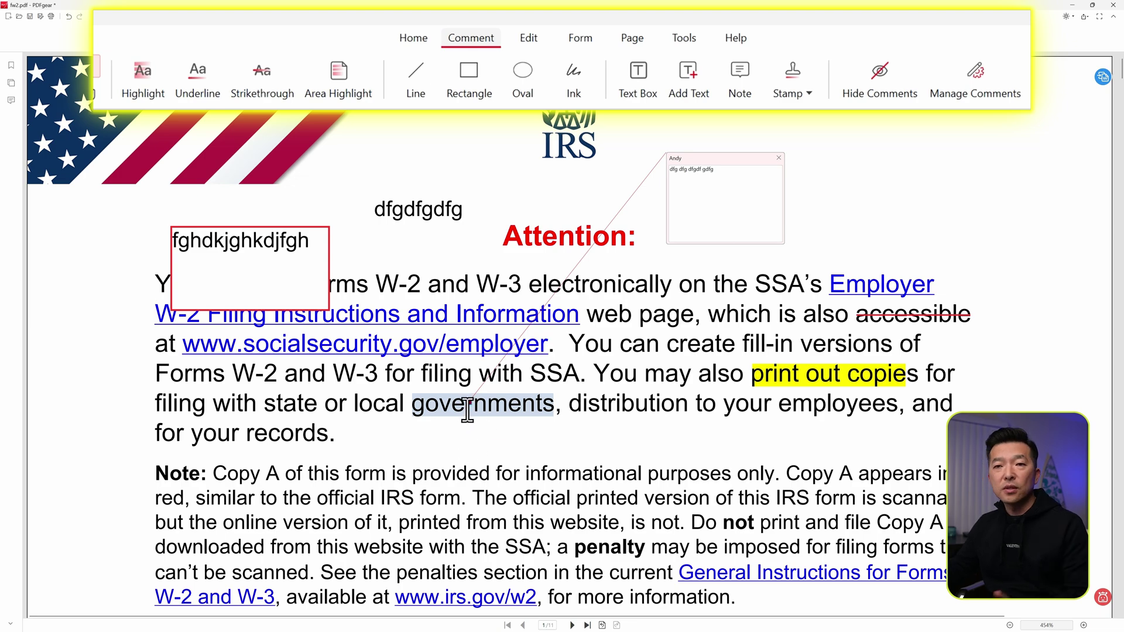
pyautogui.moveTo(622, 389); pyautogui.dragTo(625, 405)
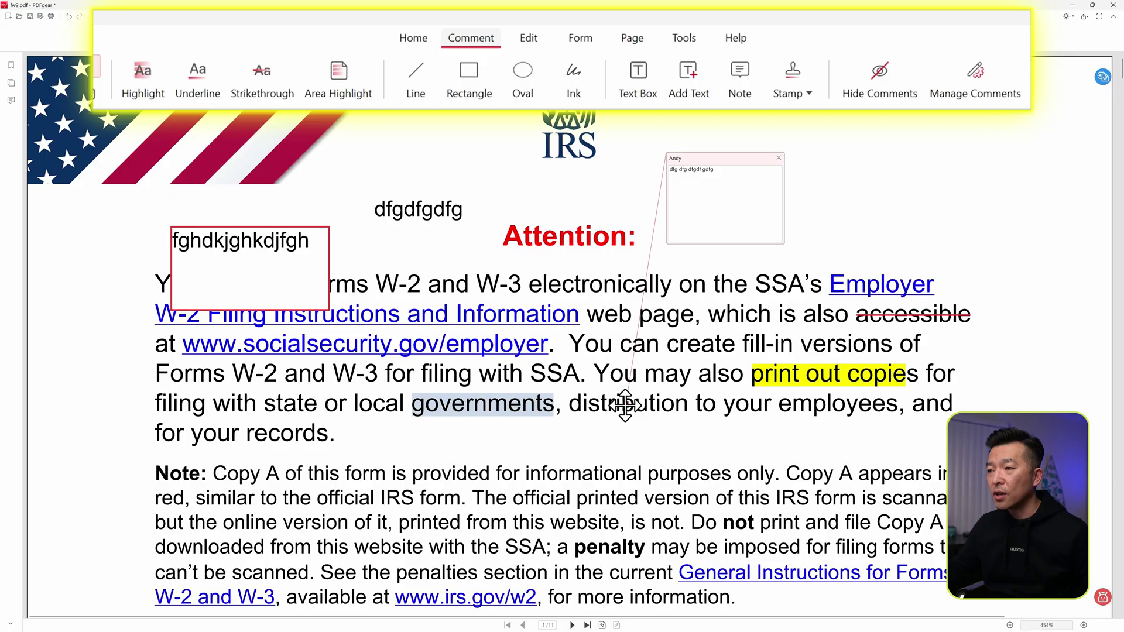
pyautogui.click(588, 444)
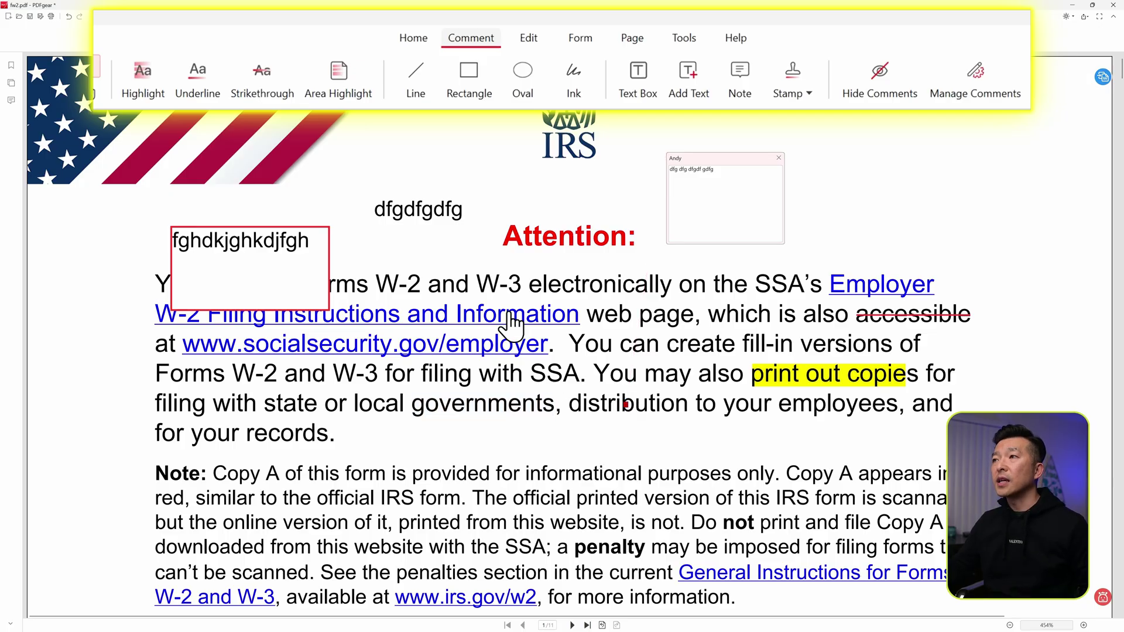
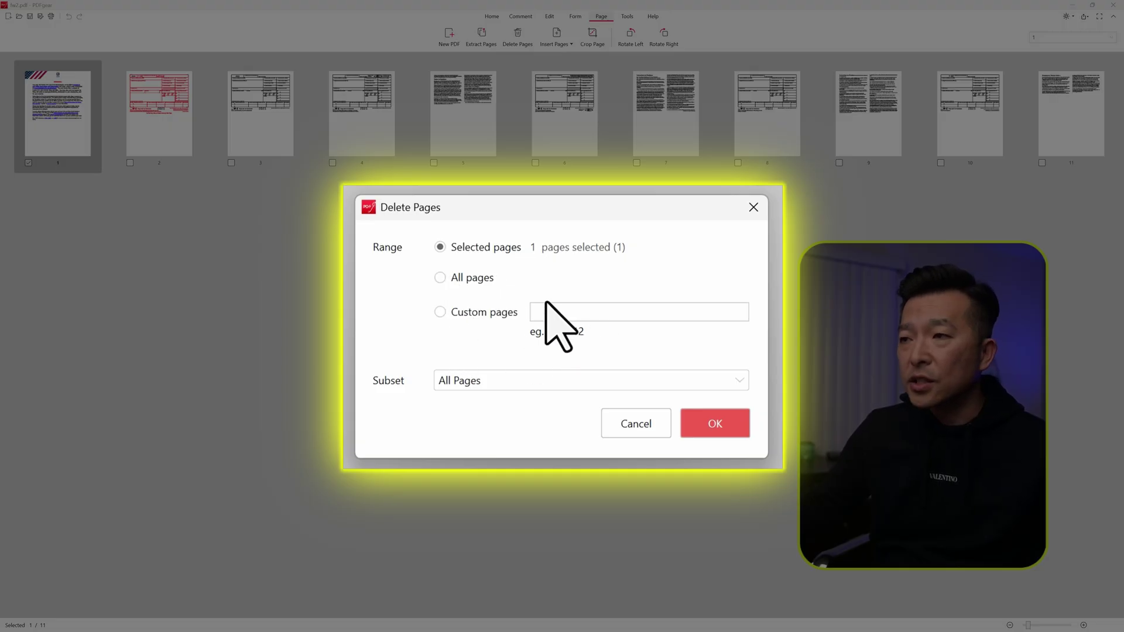
# Step: Delete the first page of fw2.pdf, leaving 10 pages, then attempt to move the new page 1
pyautogui.click(711, 421)
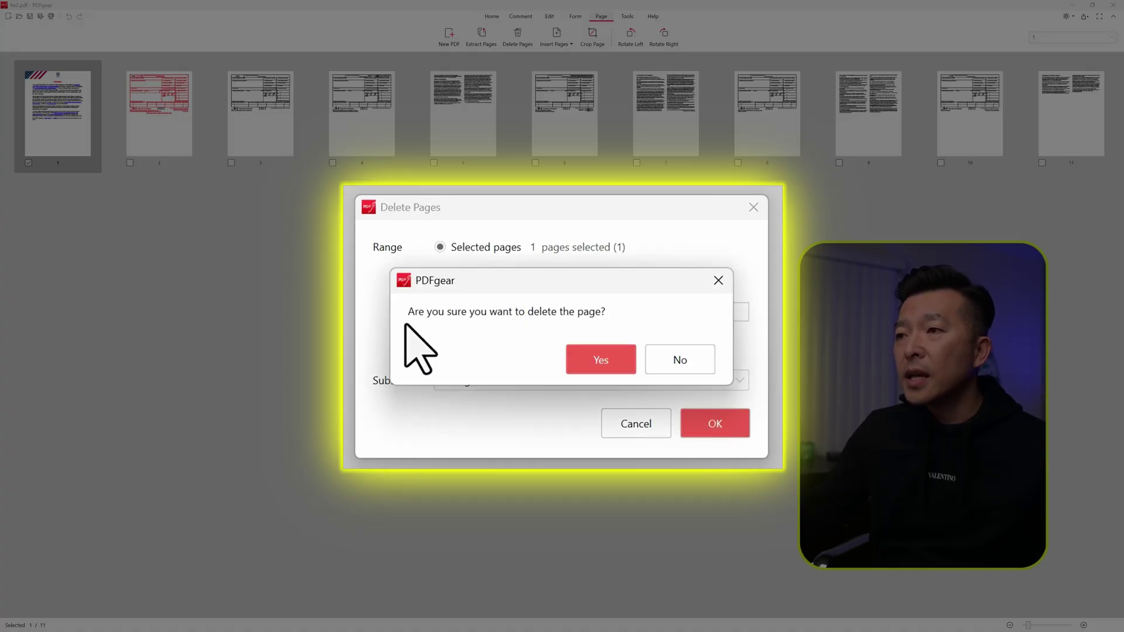
pyautogui.click(601, 359)
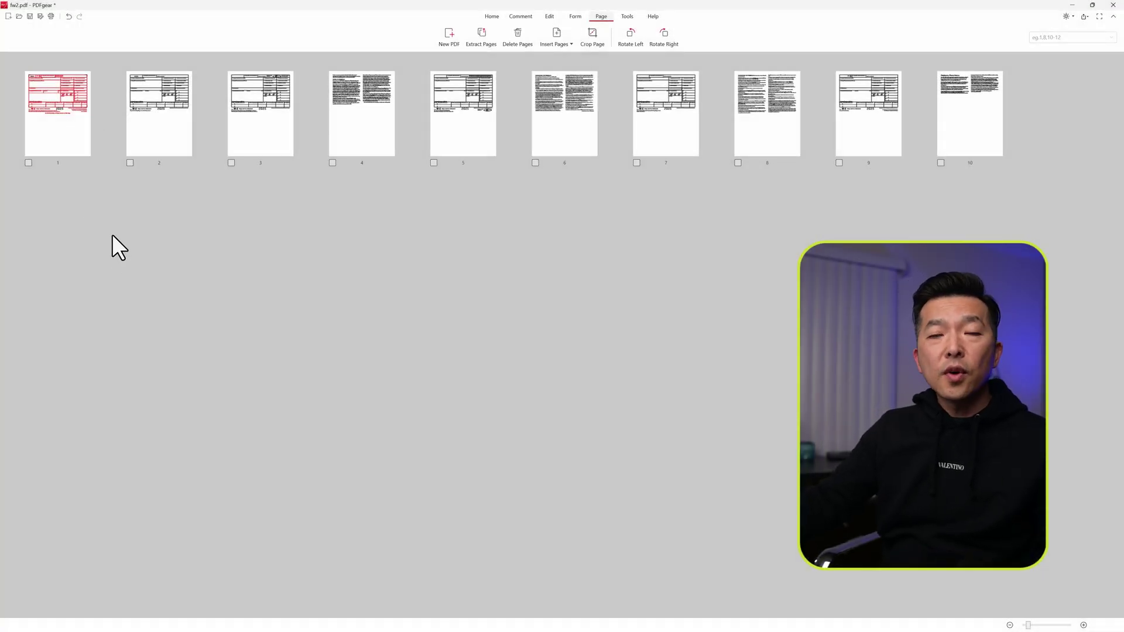
pyautogui.moveTo(62, 141); pyautogui.dragTo(299, 147)
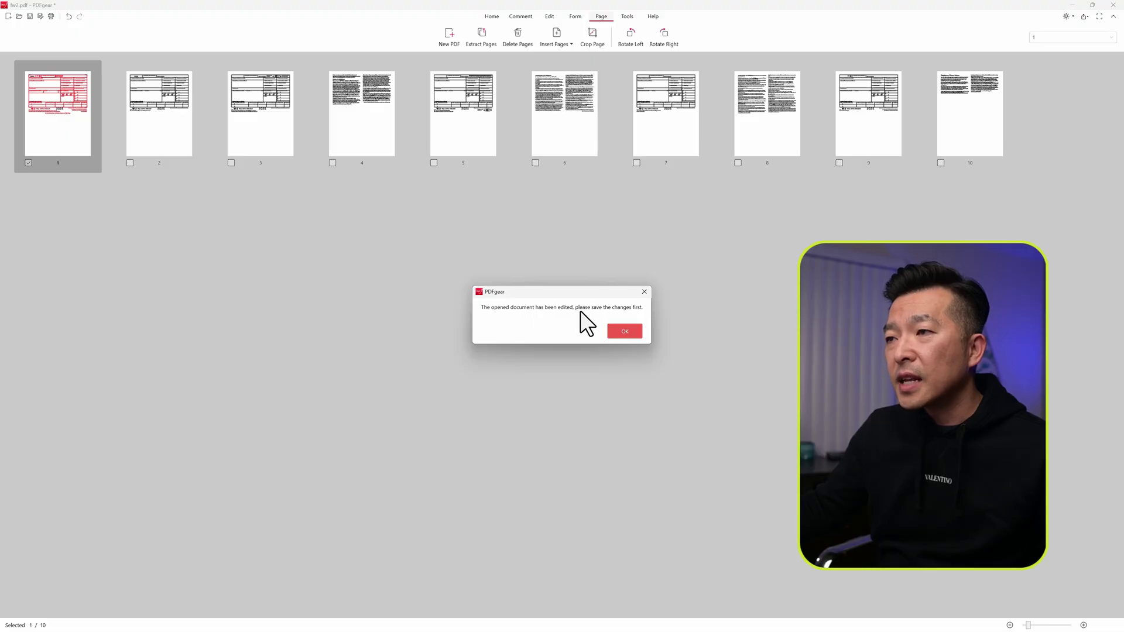
# Step: Move the red form page from first to third position in fw2.pdf
pyautogui.click(621, 332)
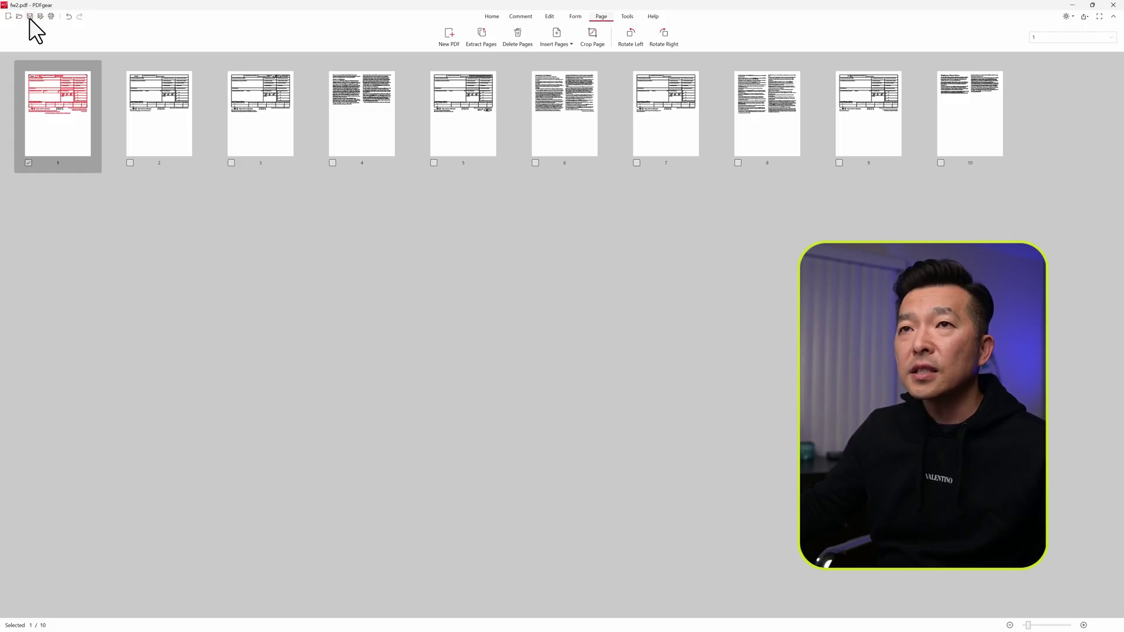
pyautogui.moveTo(55, 117); pyautogui.dragTo(330, 135)
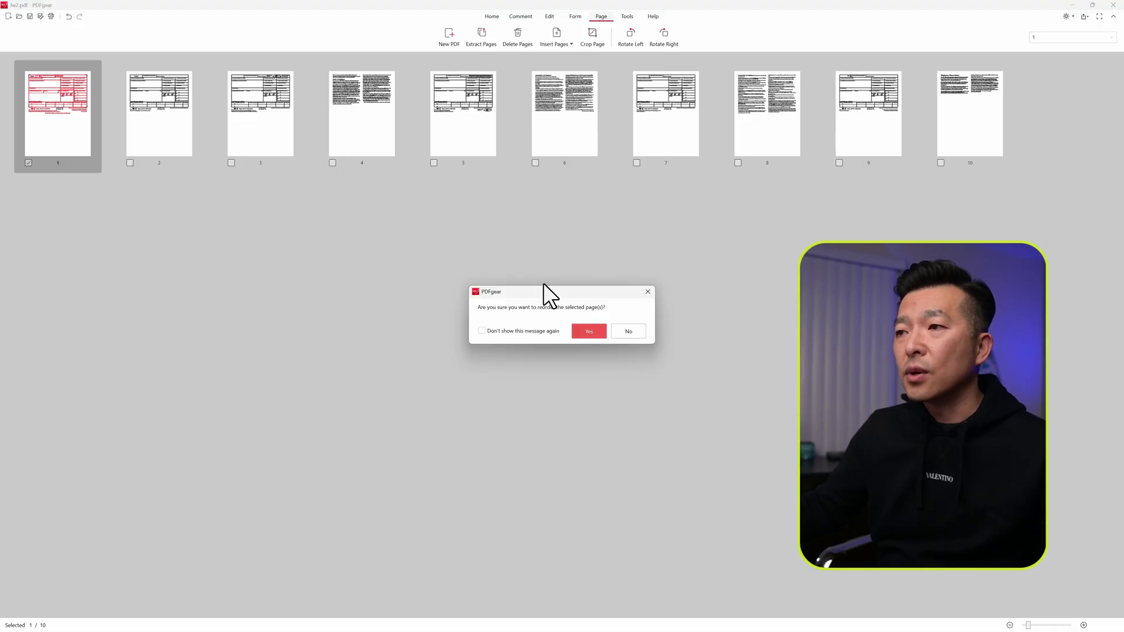
pyautogui.click(581, 332)
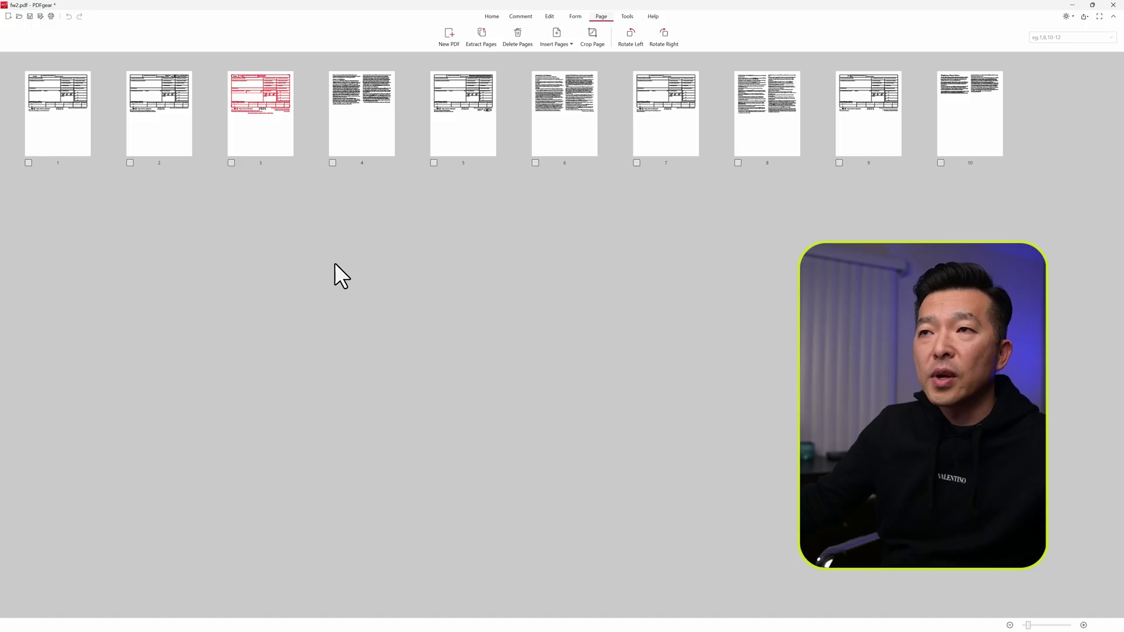
pyautogui.moveTo(282, 152)
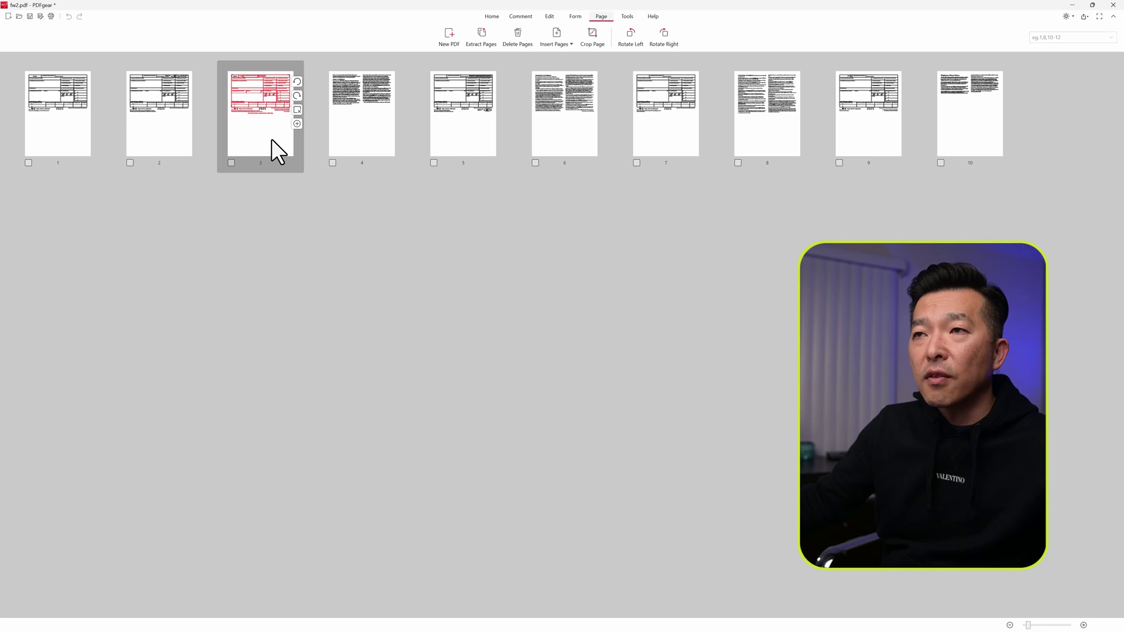
pyautogui.click(296, 82)
pyautogui.click(296, 82)
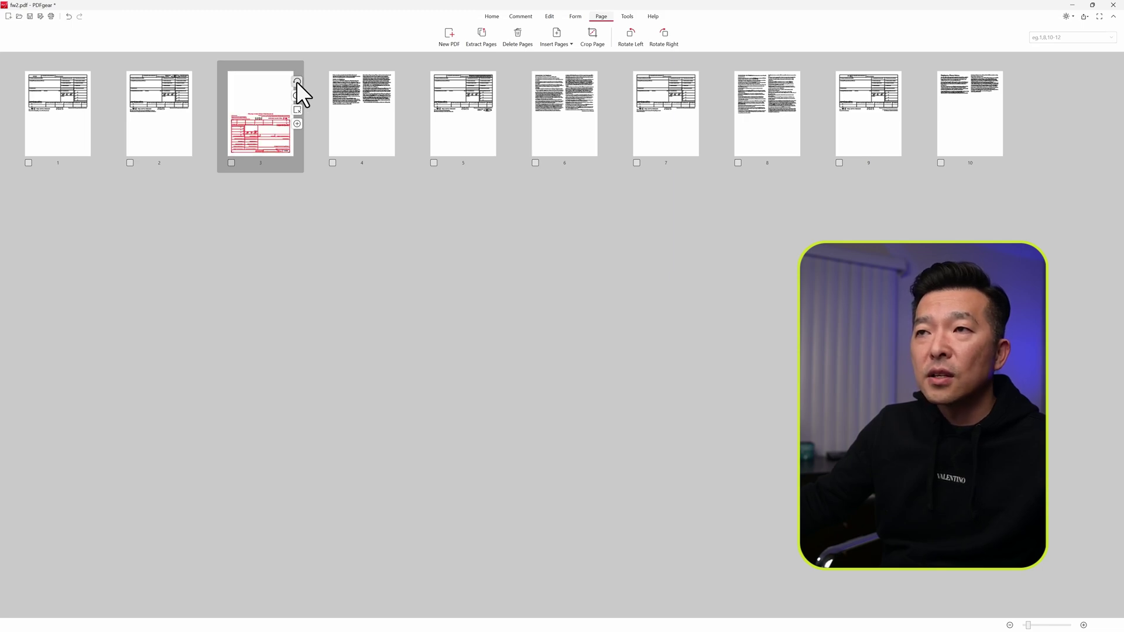
pyautogui.click(296, 82)
pyautogui.click(296, 82)
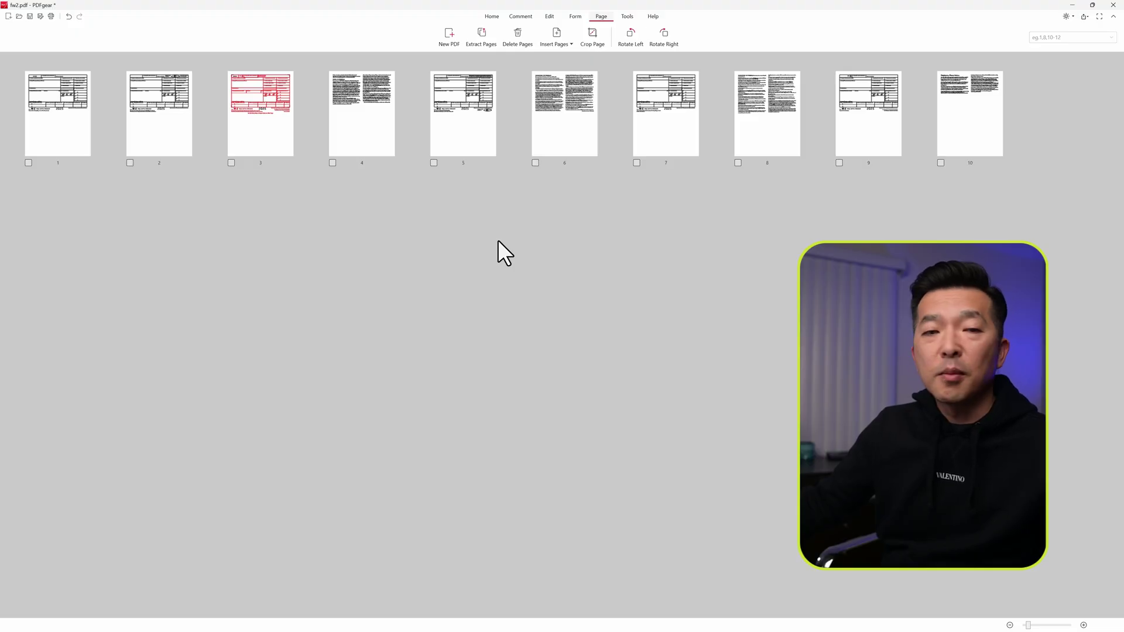
# Step: Add a blank page at the end of fw2.pdf as page 11
pyautogui.click(561, 43)
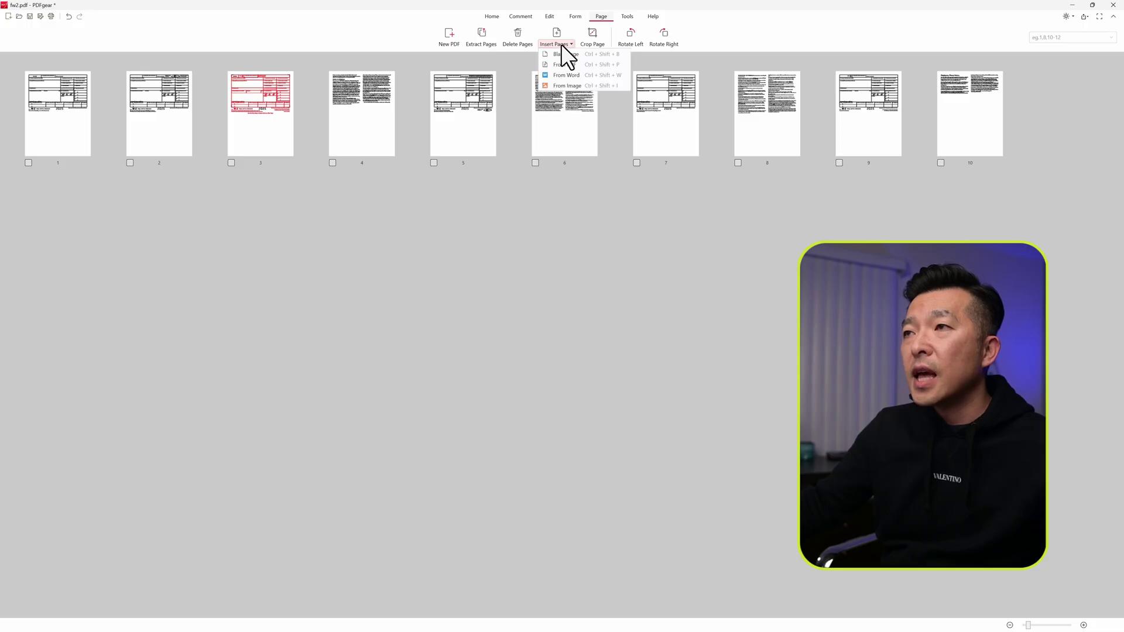
pyautogui.click(561, 54)
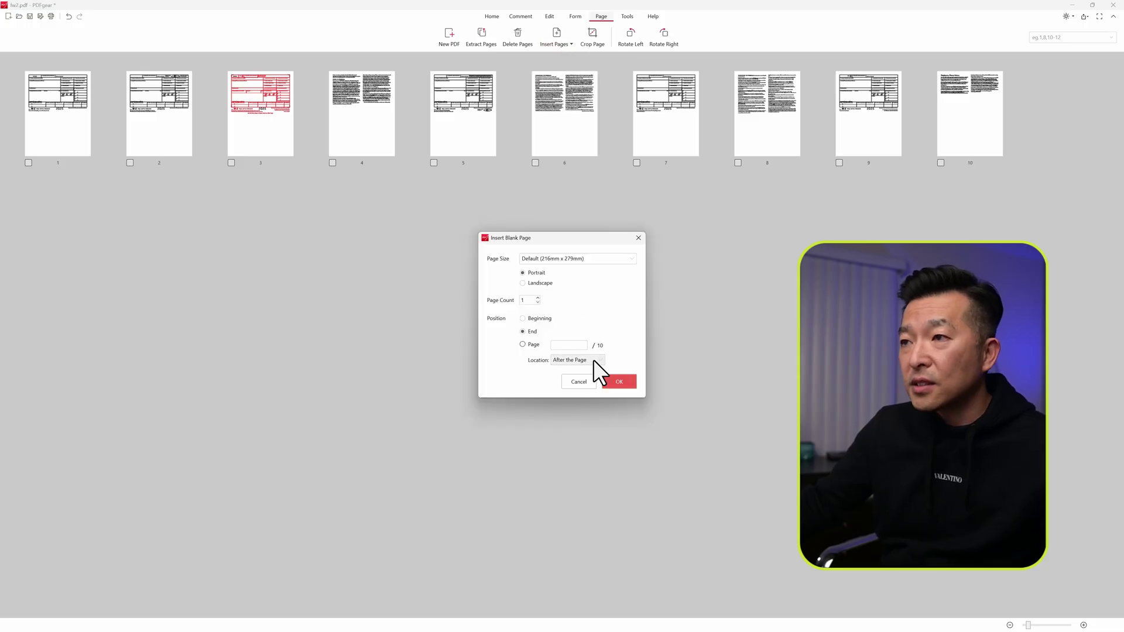
pyautogui.click(619, 382)
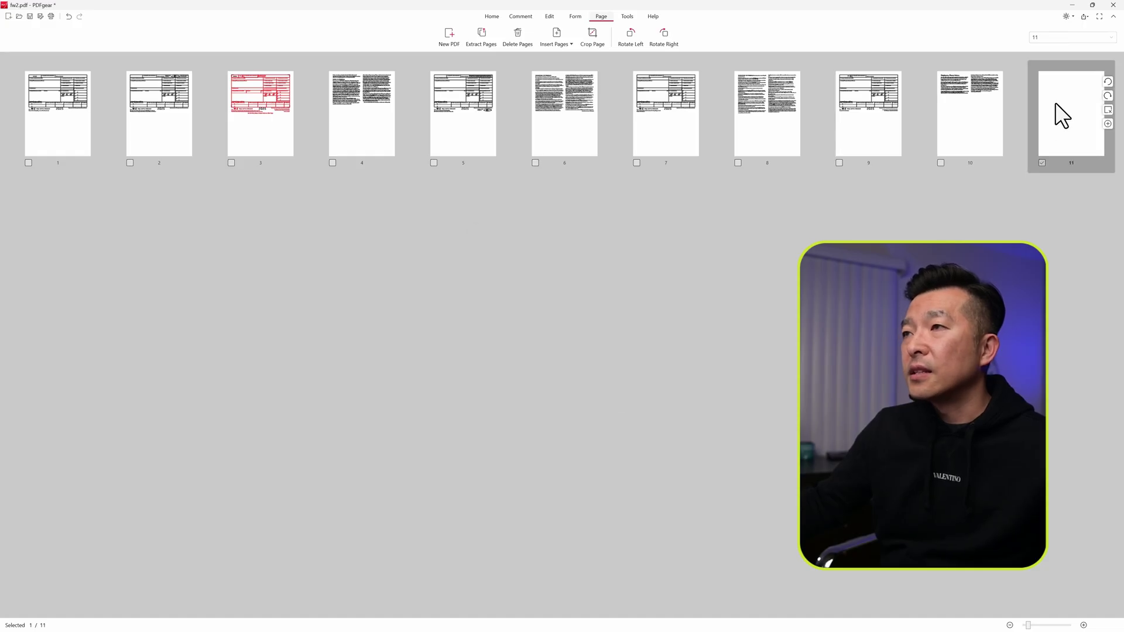
# Step: Insert all pages of Note_Taking_Strategies_and_Tips.pdf after page 11
pyautogui.click(563, 41)
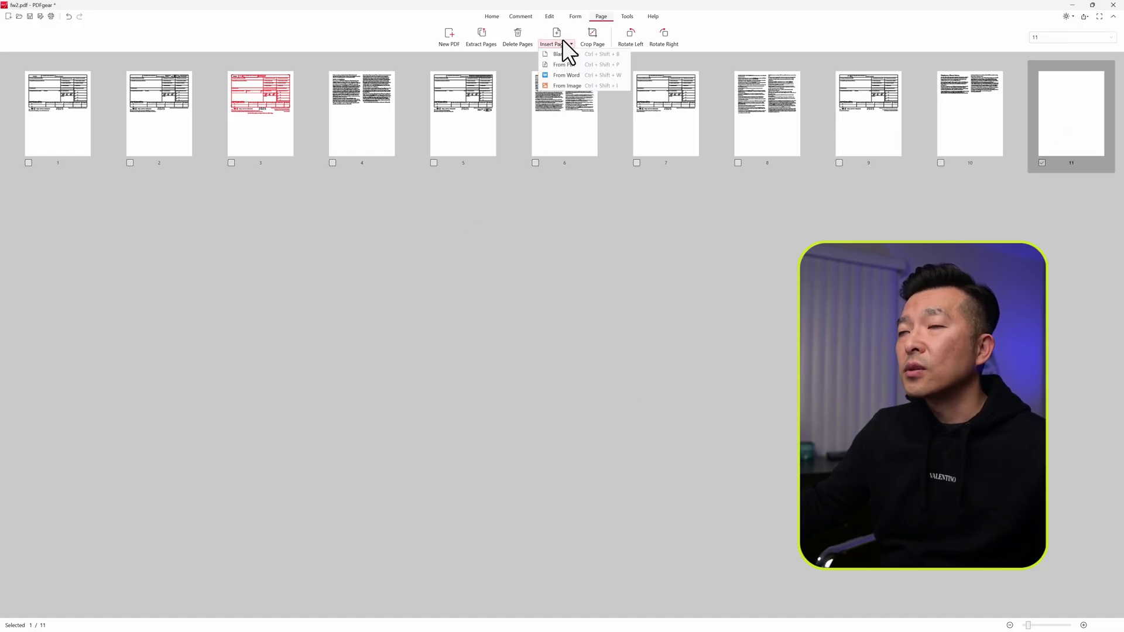
pyautogui.click(557, 65)
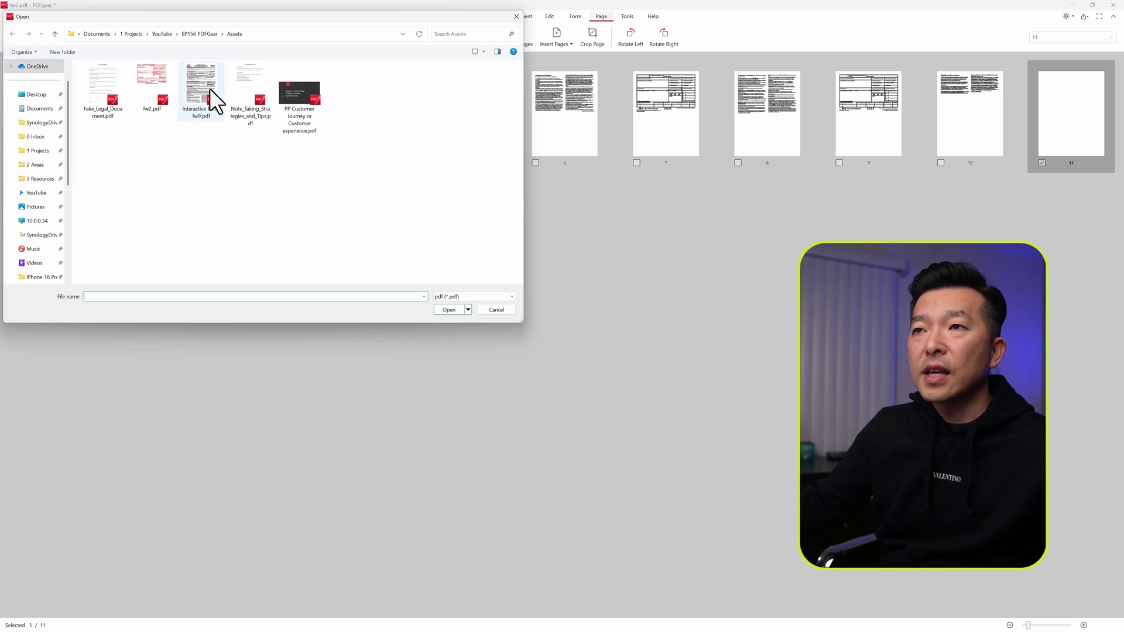
pyautogui.click(244, 82)
pyautogui.click(448, 309)
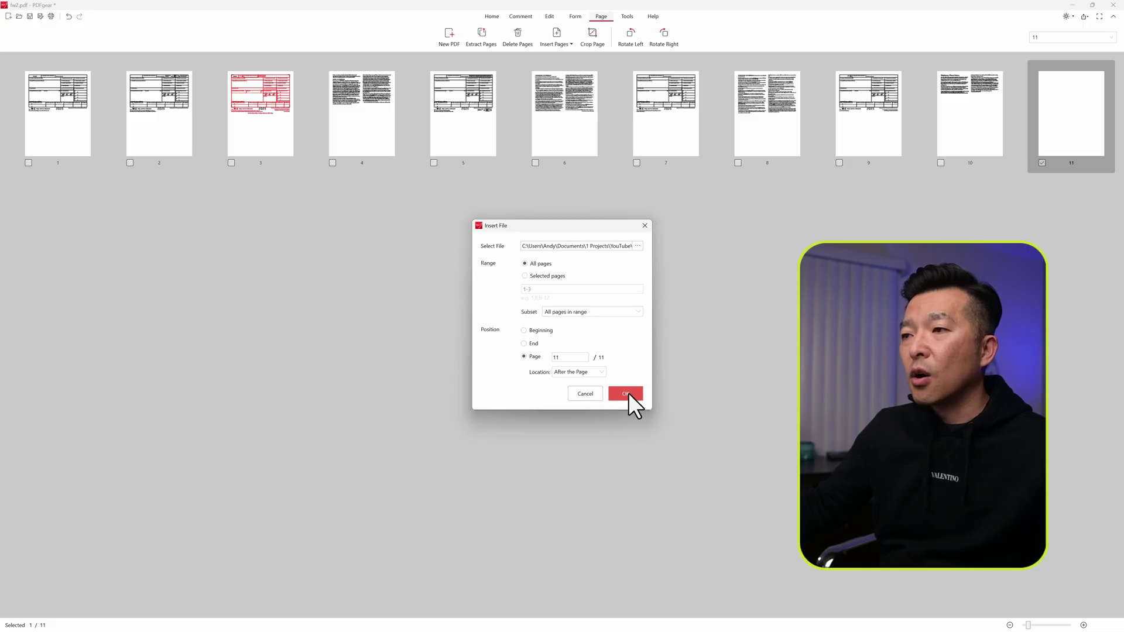
pyautogui.click(625, 393)
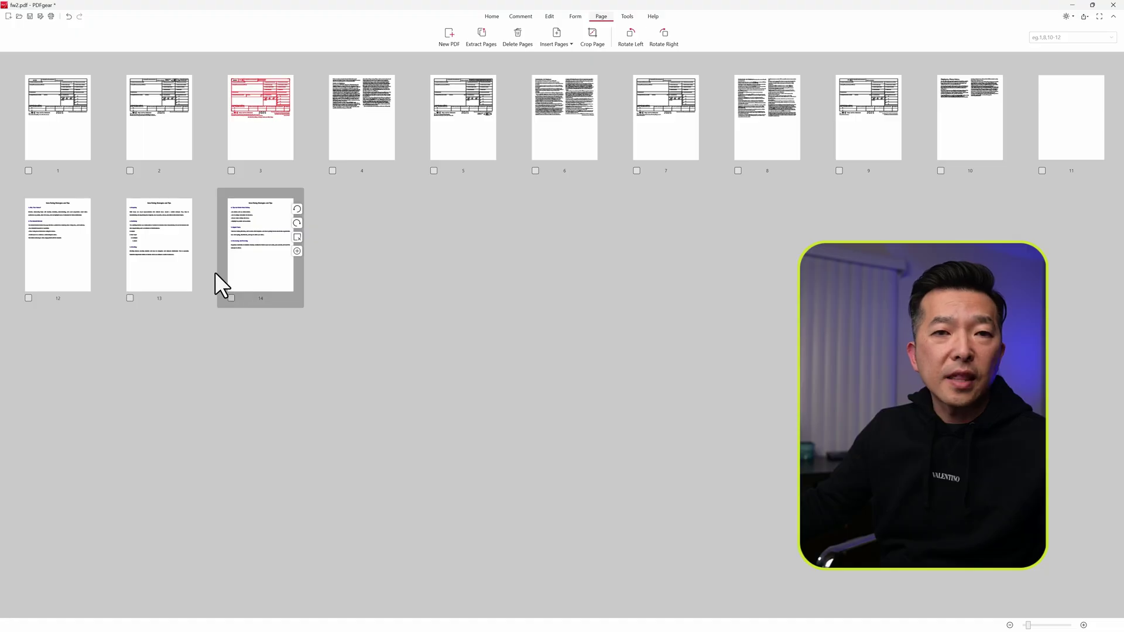
# Step: Move page 14 between pages 2 and 3, and page 13 between pages 5 and 6
pyautogui.moveTo(251, 271); pyautogui.dragTo(212, 154)
pyautogui.click(588, 325)
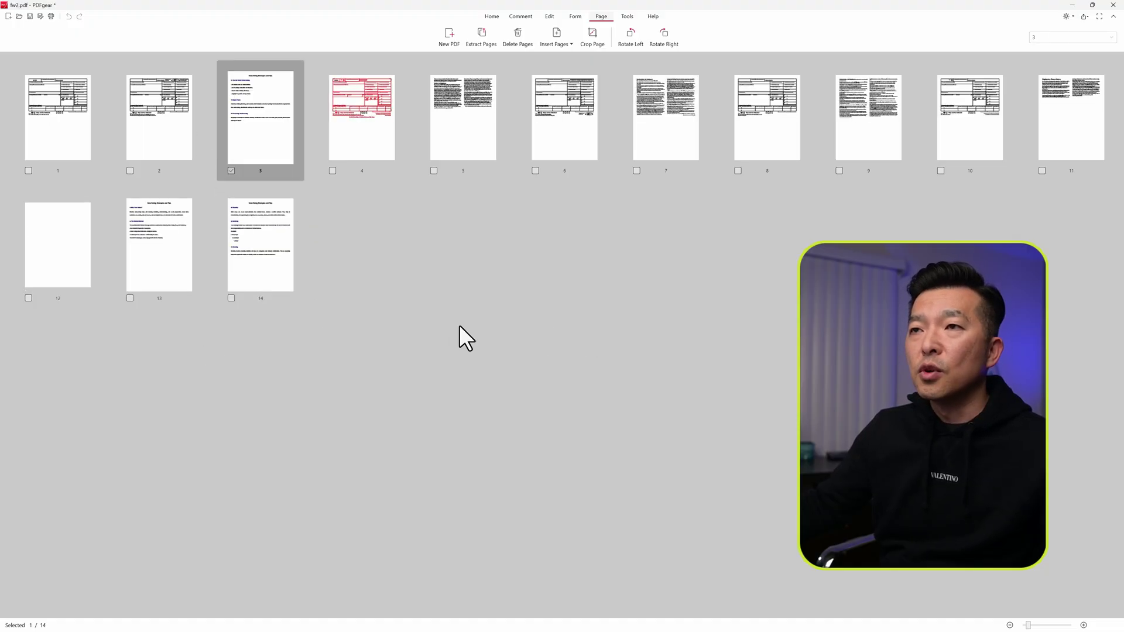
pyautogui.moveTo(182, 270); pyautogui.dragTo(498, 132)
pyautogui.click(588, 329)
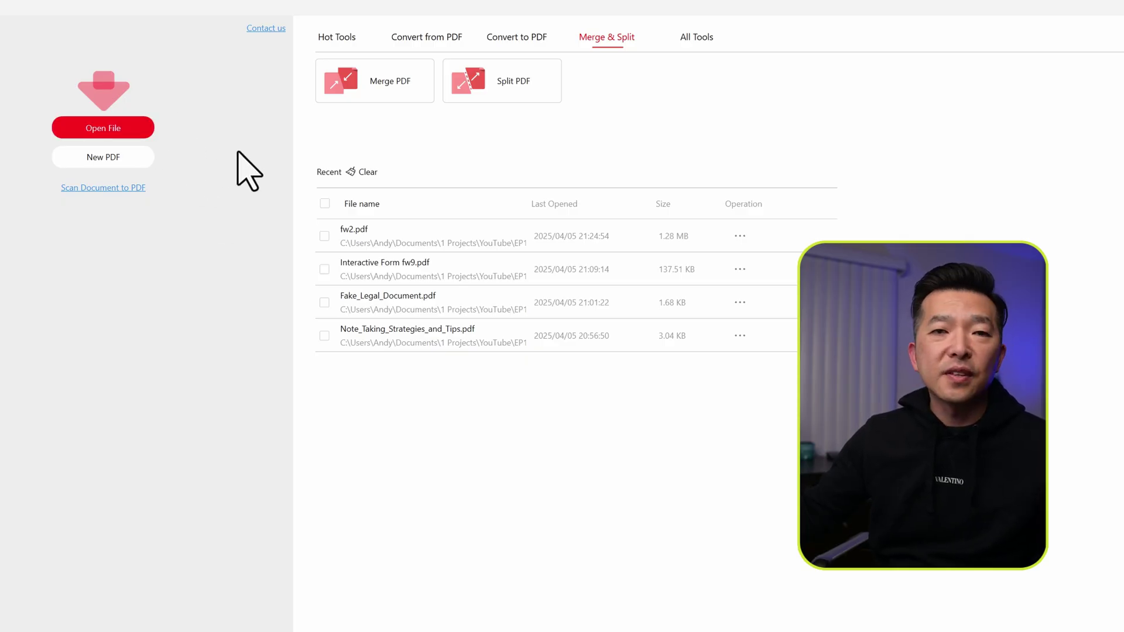
# Step: Start a PDF merge and load fw2.pdf plus four PDFs from the Assets folder
pyautogui.click(352, 38)
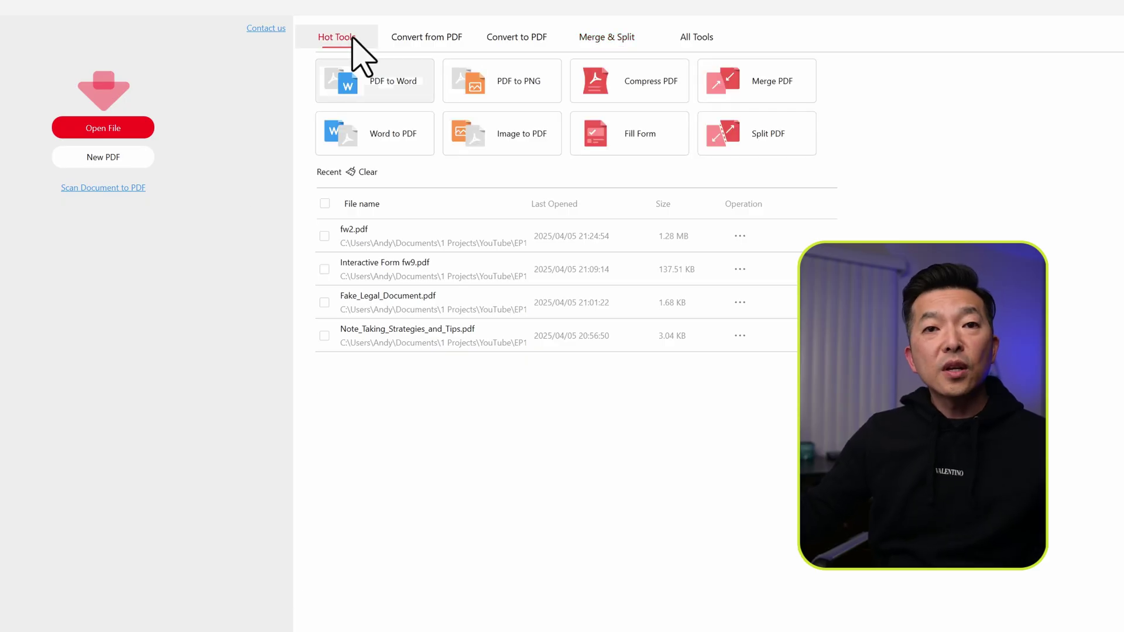
pyautogui.click(601, 43)
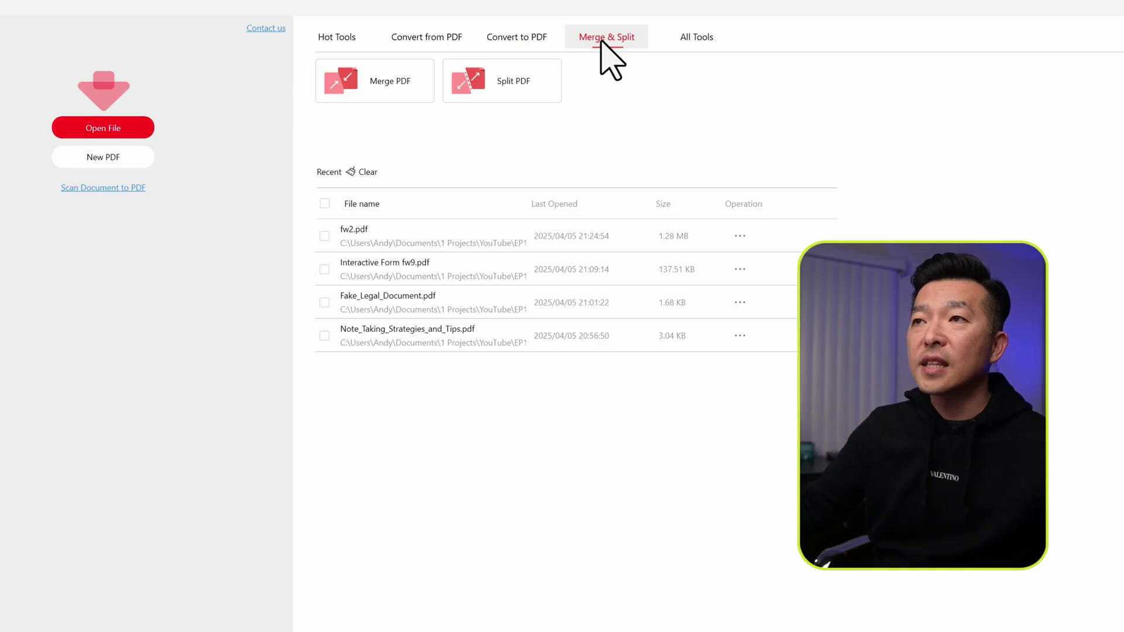
pyautogui.click(379, 85)
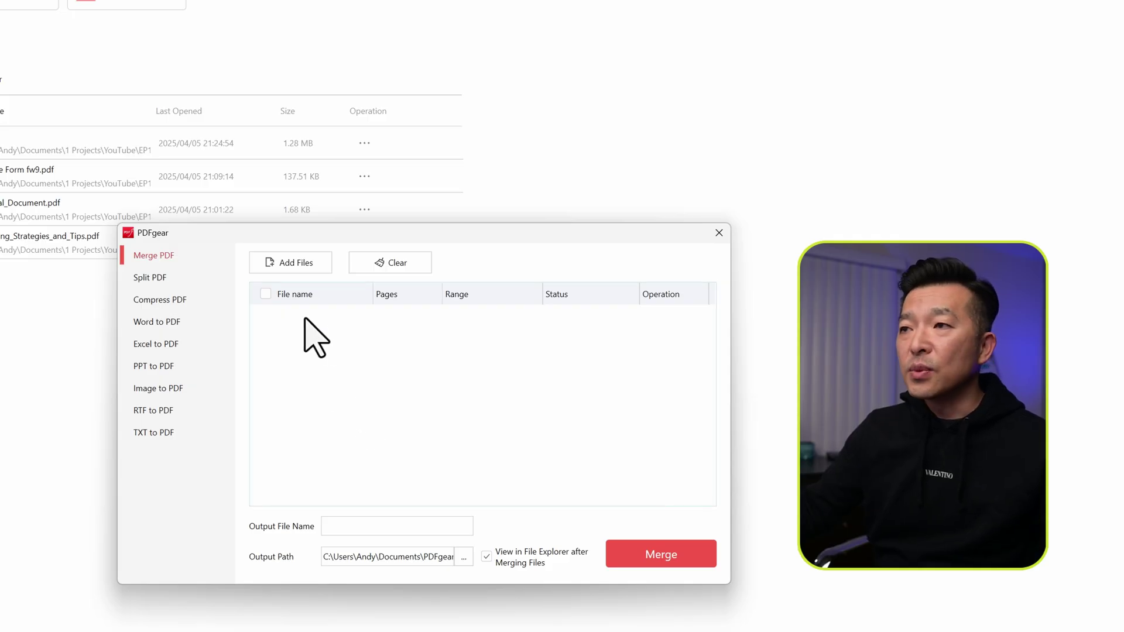
pyautogui.click(282, 264)
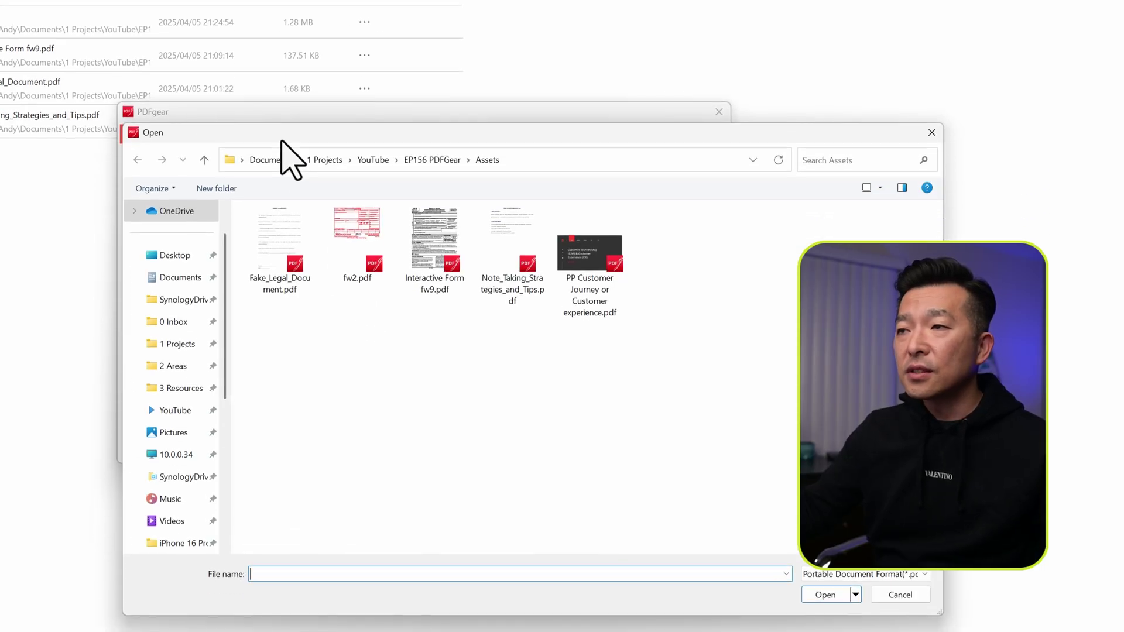
pyautogui.moveTo(279, 356); pyautogui.dragTo(646, 242)
pyautogui.click(825, 594)
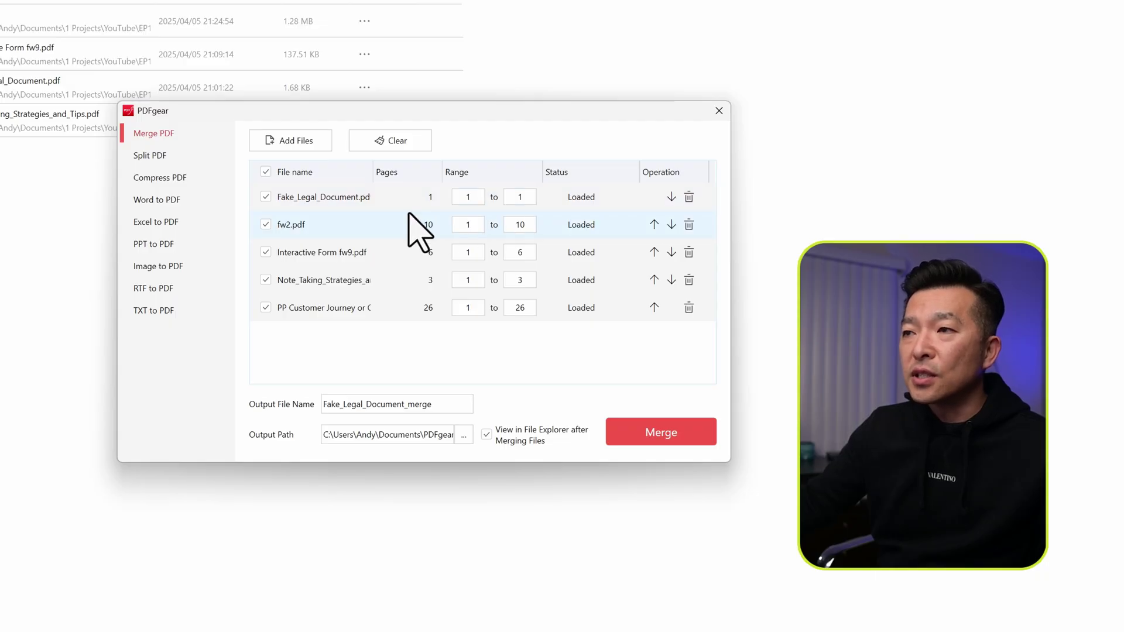
# Step: Reorder the merge list with PP Customer Journey first and name the output 'Merged document'
pyautogui.click(670, 198)
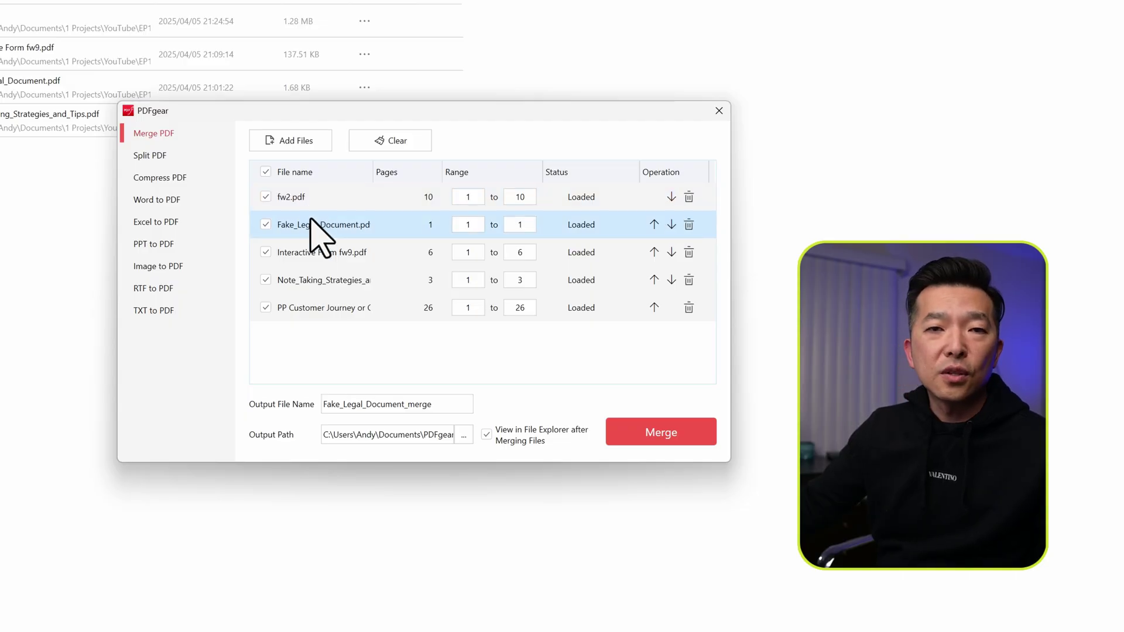
pyautogui.click(672, 225)
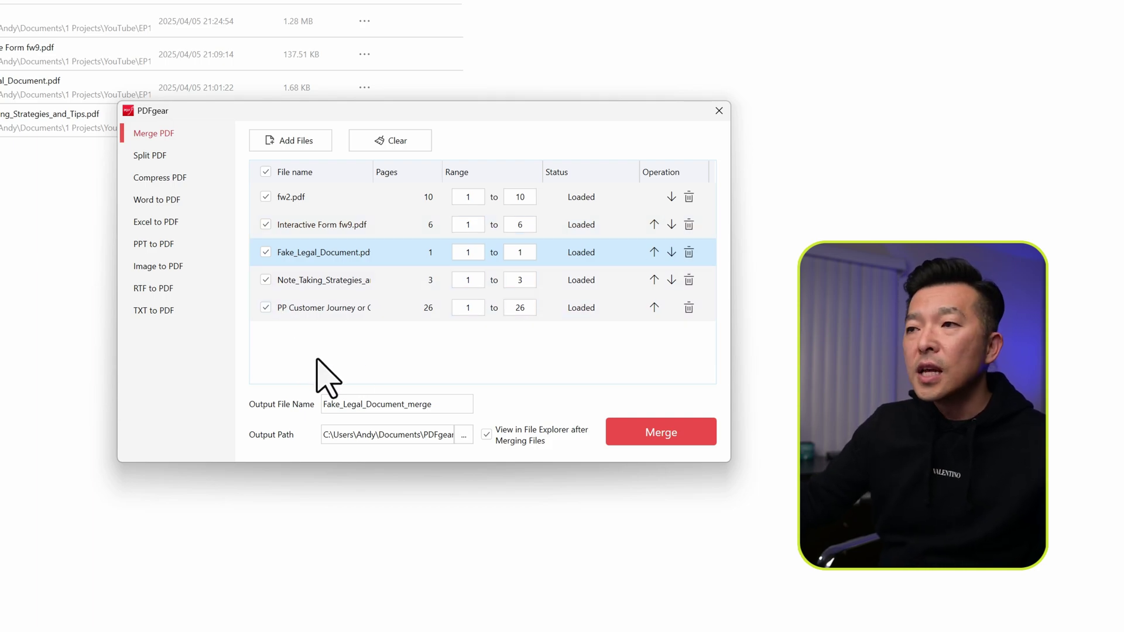
pyautogui.moveTo(315, 308); pyautogui.dragTo(302, 195)
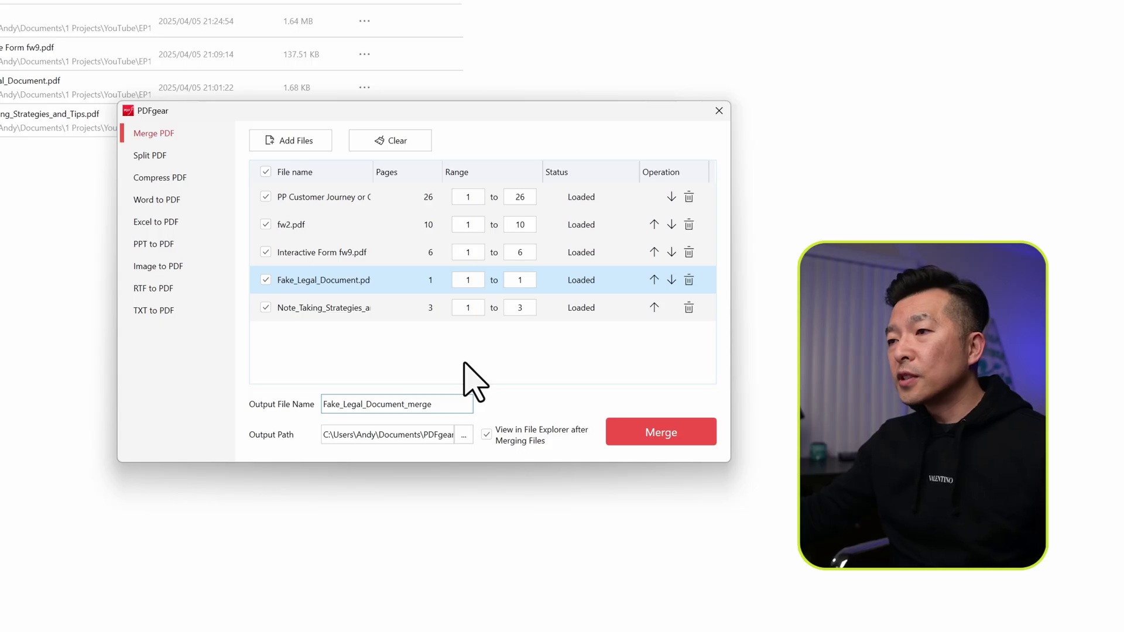
pyautogui.moveTo(442, 407); pyautogui.dragTo(266, 407)
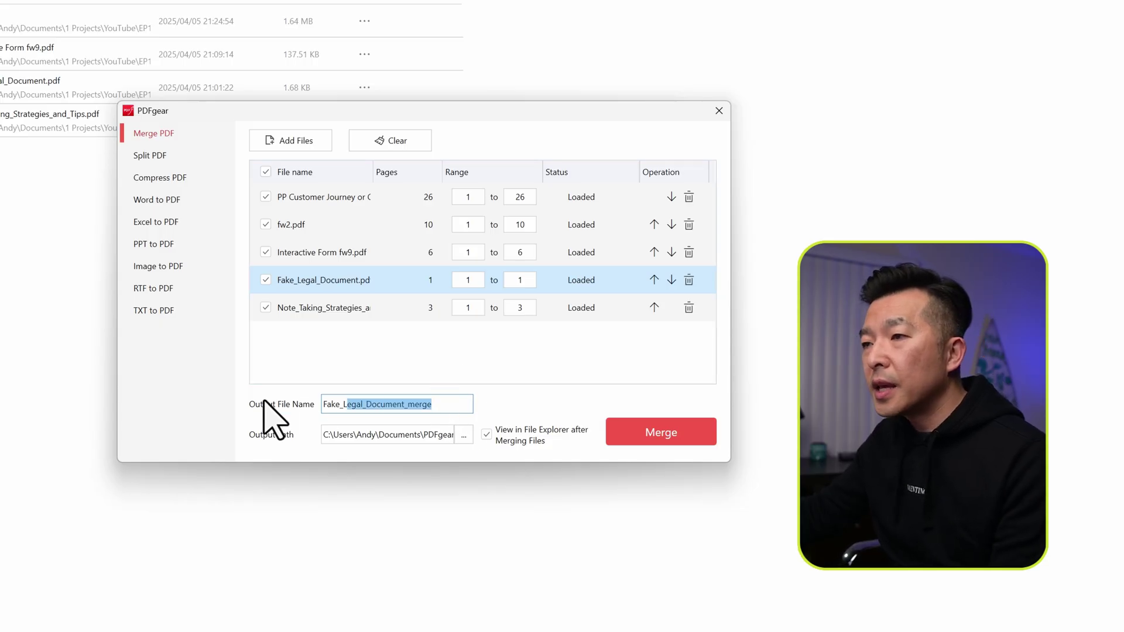
pyautogui.write('Mer')
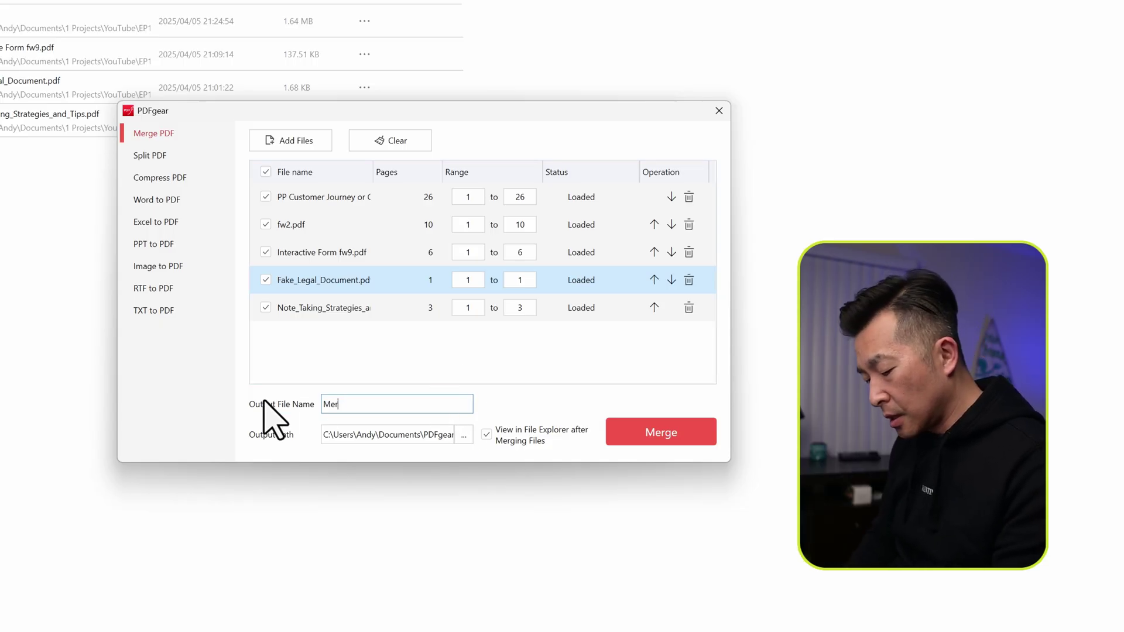
pyautogui.write('ged ')
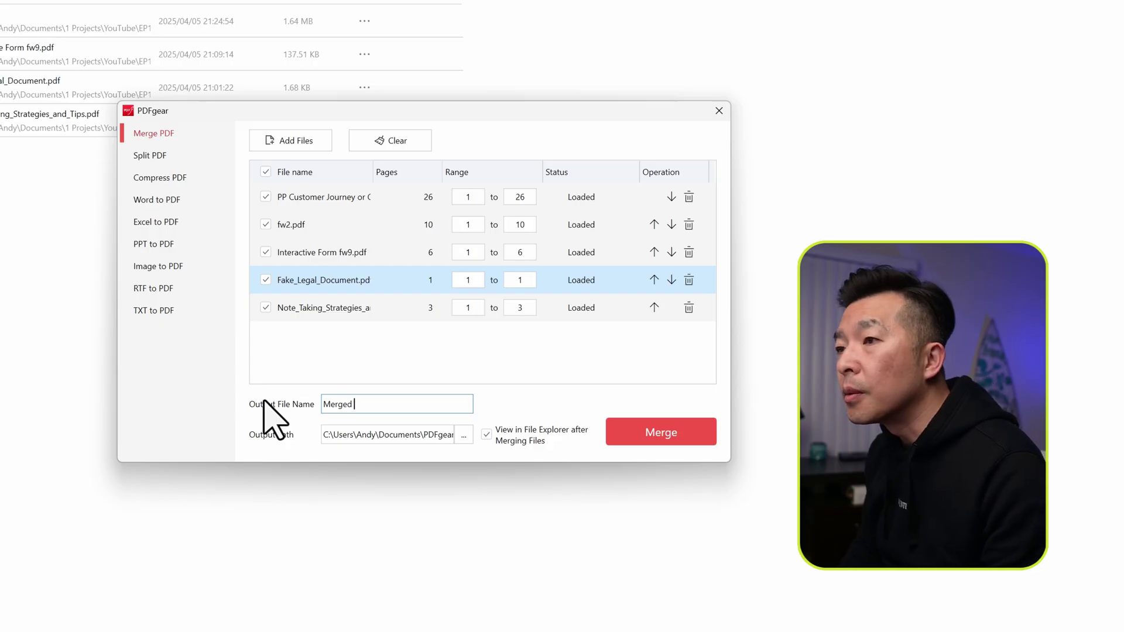
pyautogui.write('document')
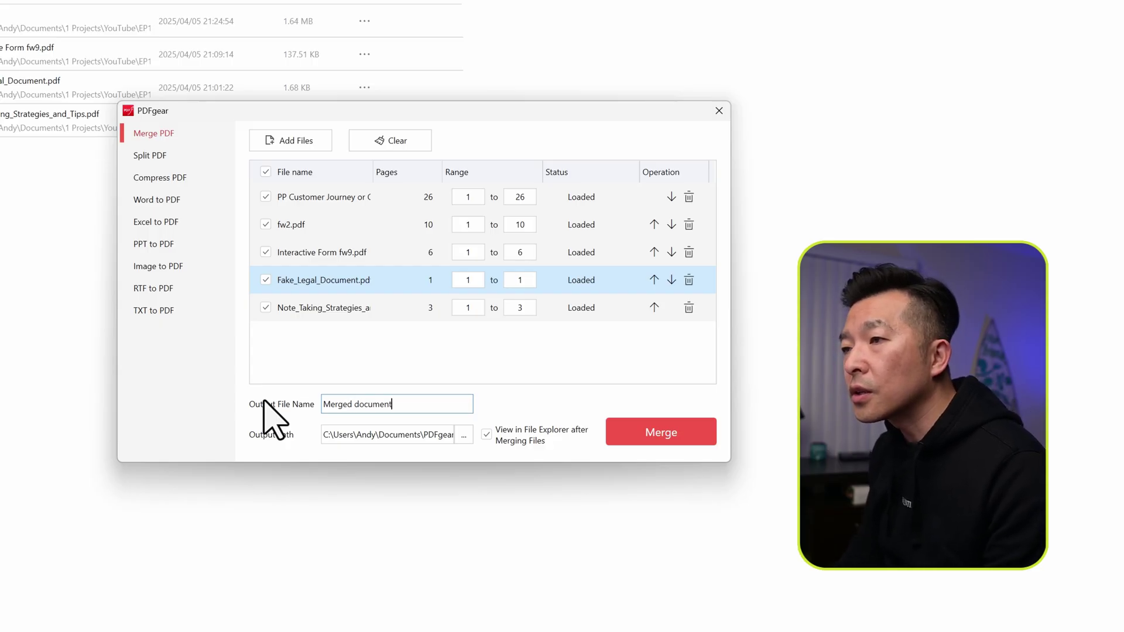
# Step: Merge the five PDFs and open Merged document.pdf to review its pages
pyautogui.click(625, 438)
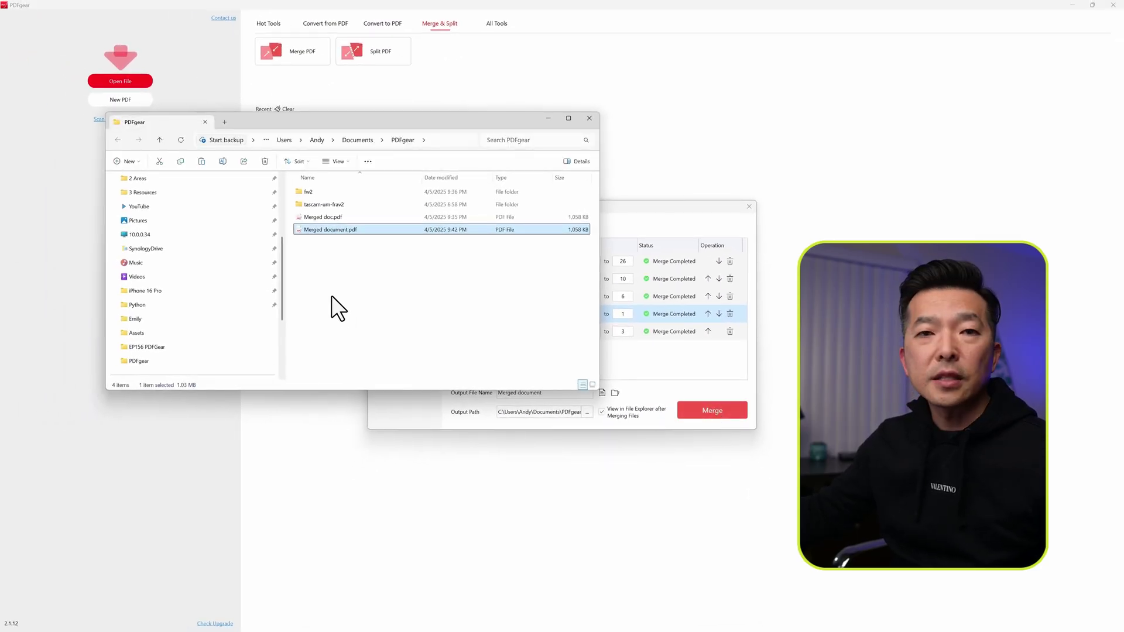
pyautogui.click(336, 259)
pyautogui.click(328, 229)
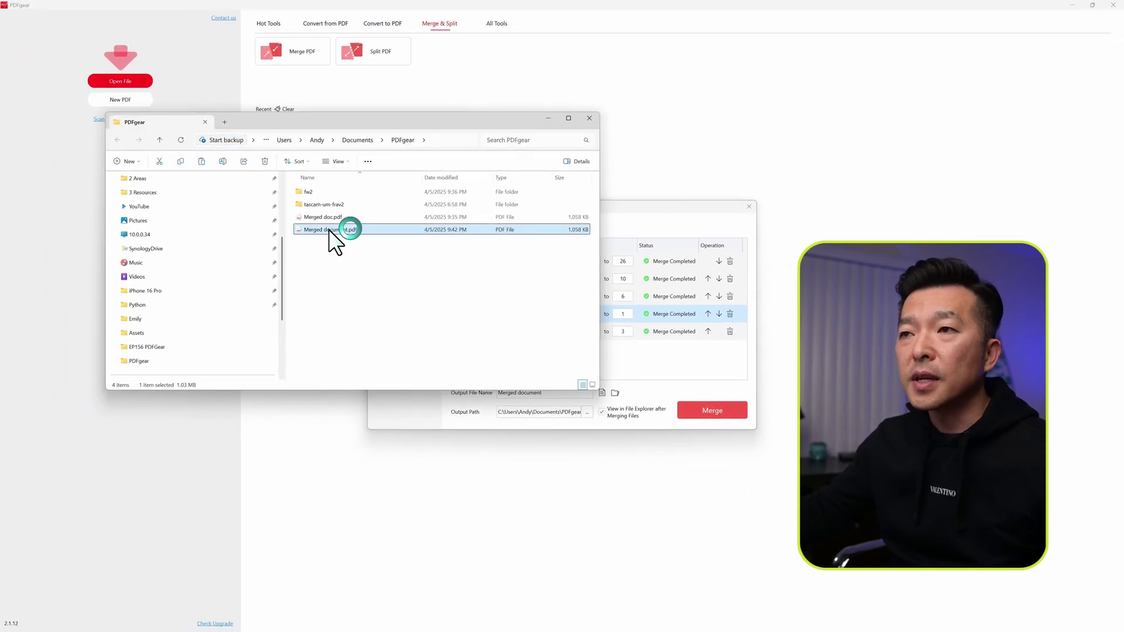
pyautogui.doubleClick(329, 229)
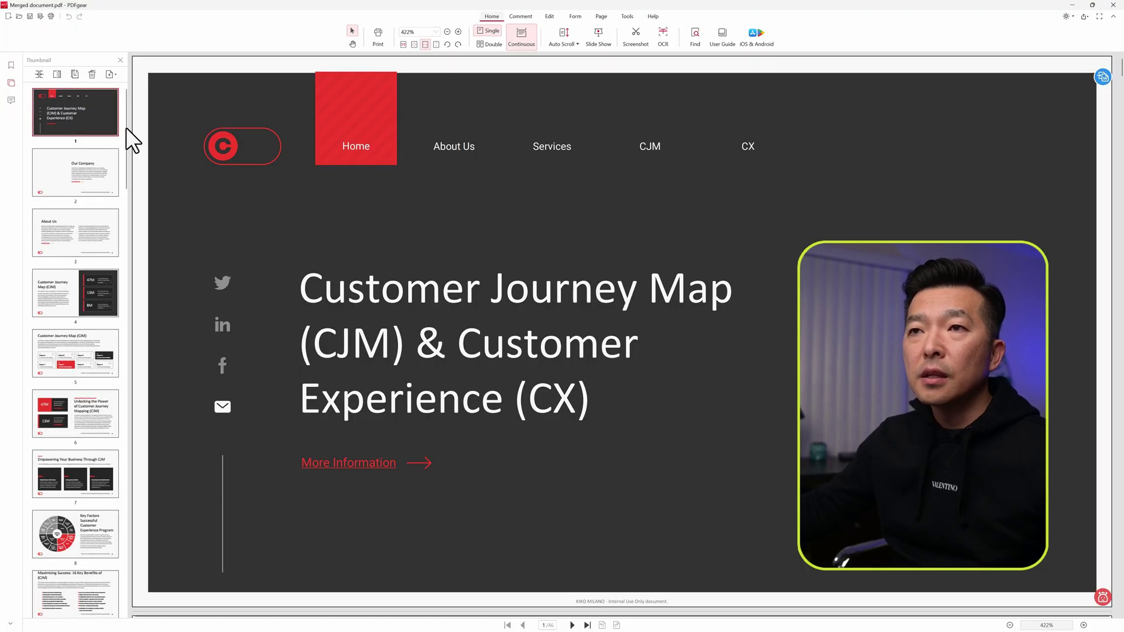
pyautogui.scroll(-1, 125, 140)
pyautogui.moveTo(126, 215); pyautogui.dragTo(133, 551)
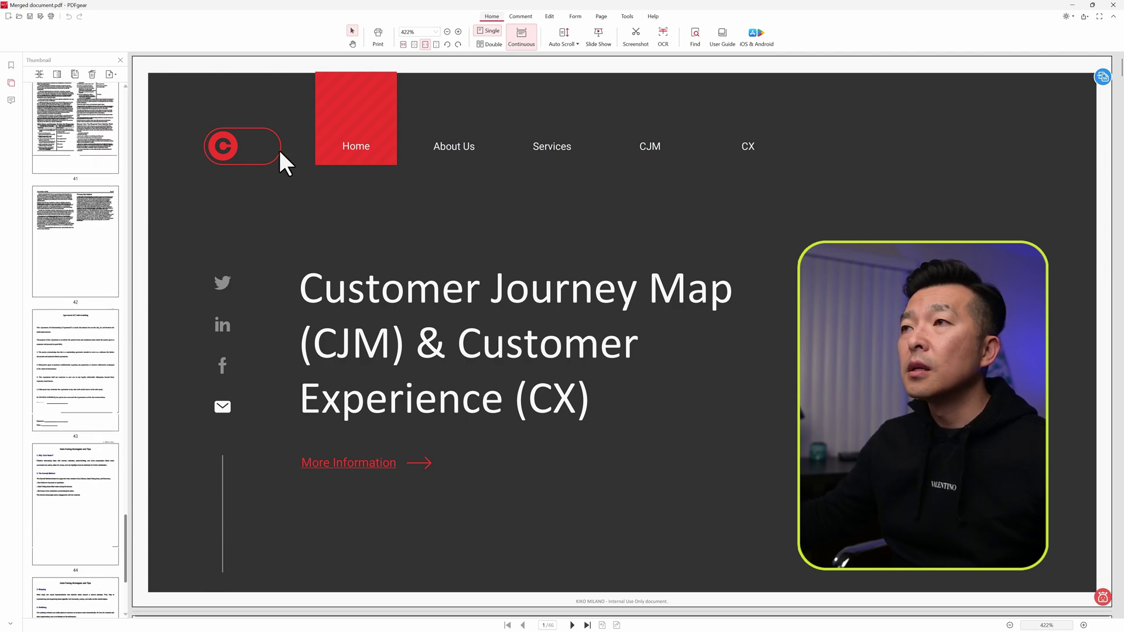
# Step: Close the document viewer, the Merge PDF window and the output folder
pyautogui.click(1113, 6)
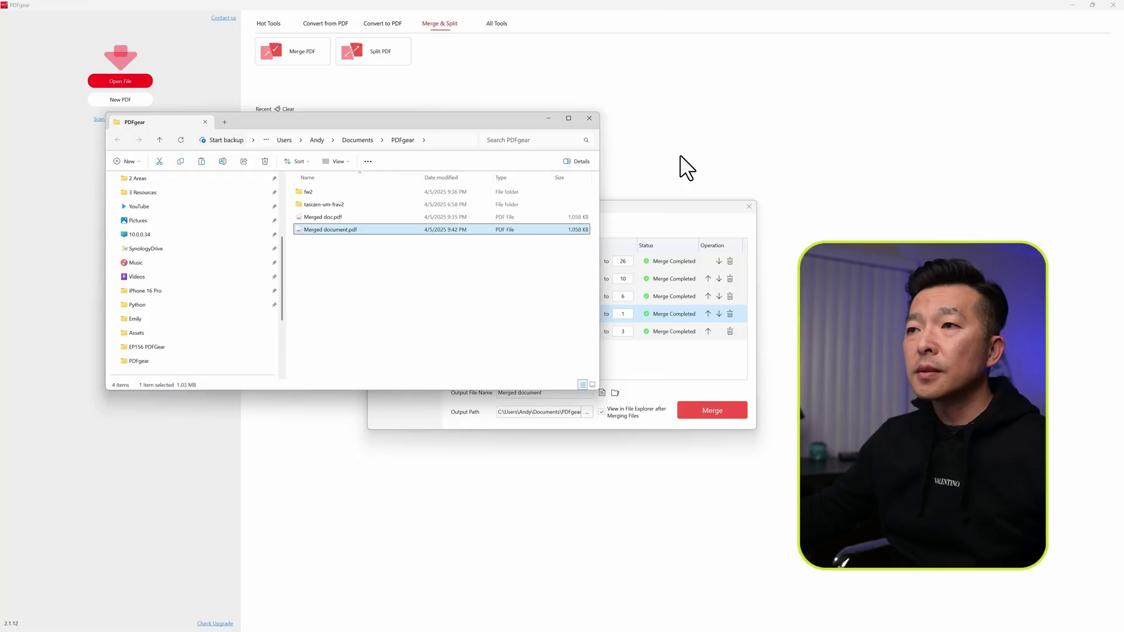
pyautogui.click(649, 212)
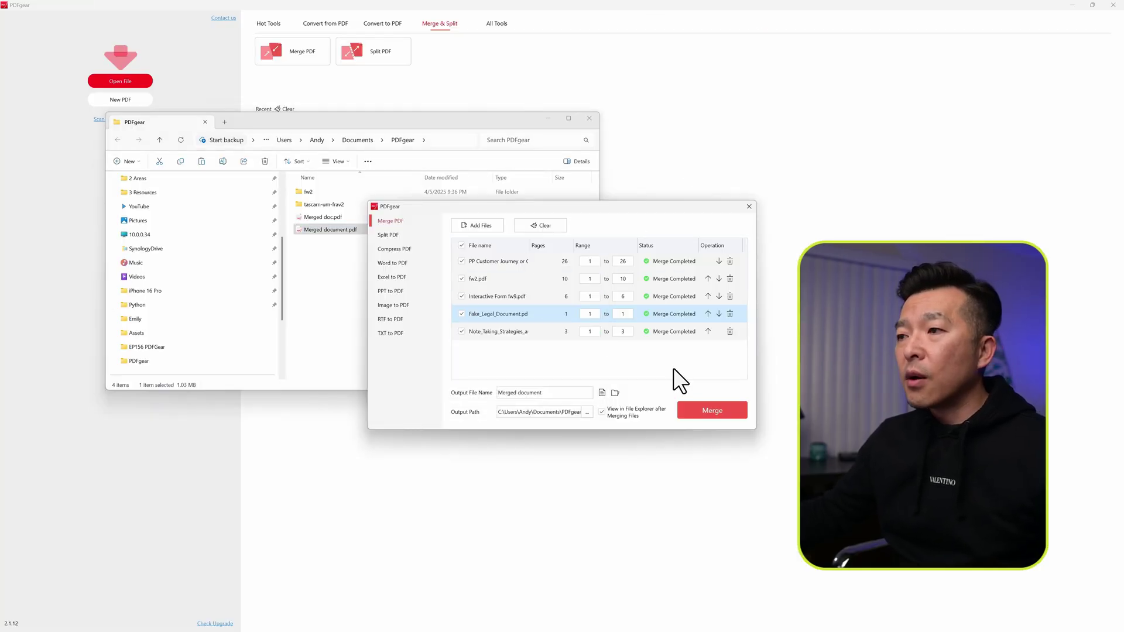
pyautogui.click(749, 207)
pyautogui.click(589, 118)
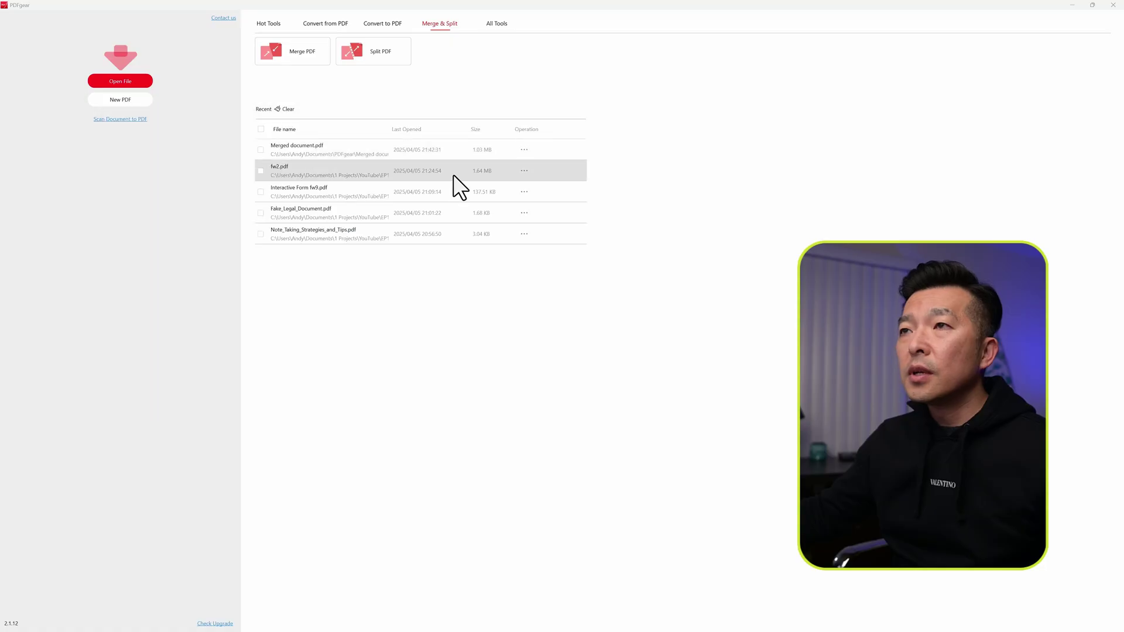
# Step: Split fw2.pdf using the custom page range 1-3 into fw2 [1-3].pdf
pyautogui.click(364, 51)
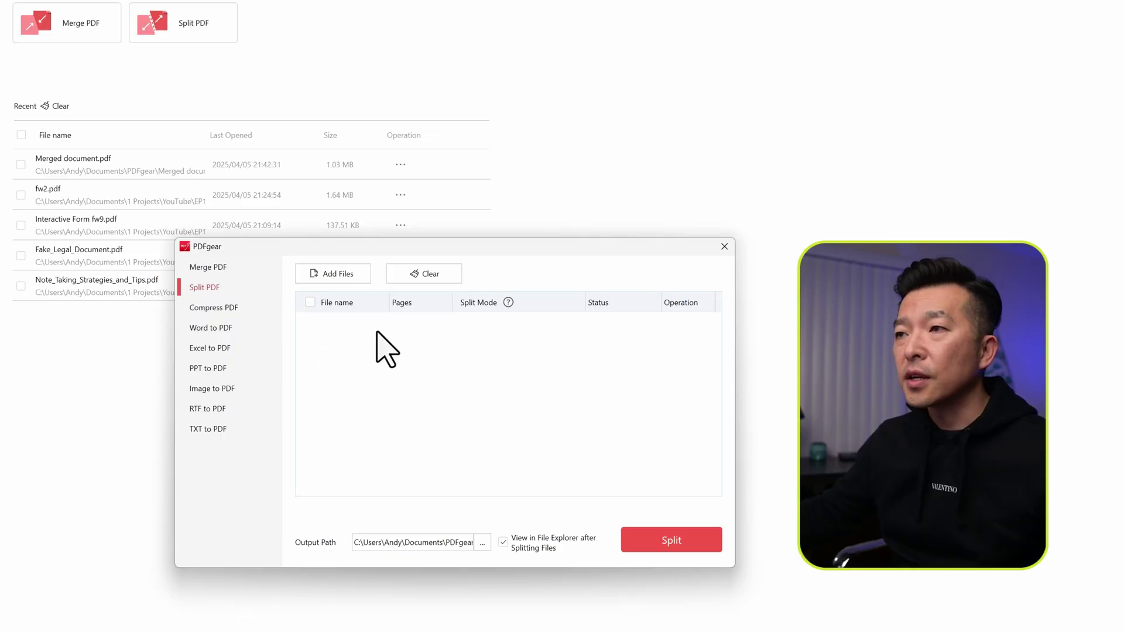
pyautogui.click(345, 270)
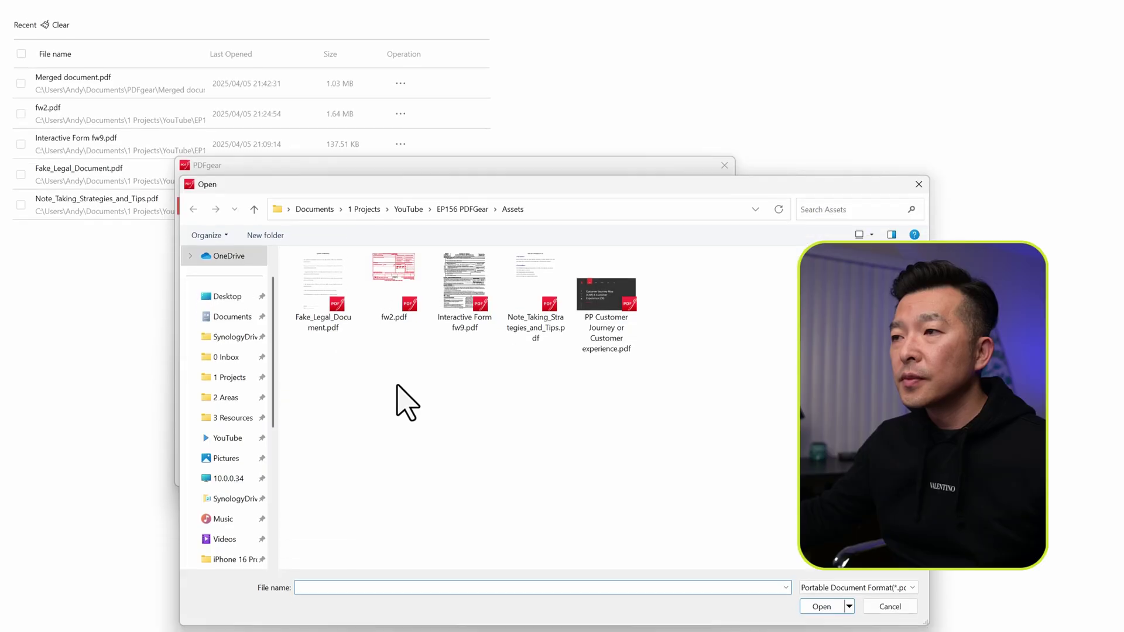
pyautogui.click(388, 265)
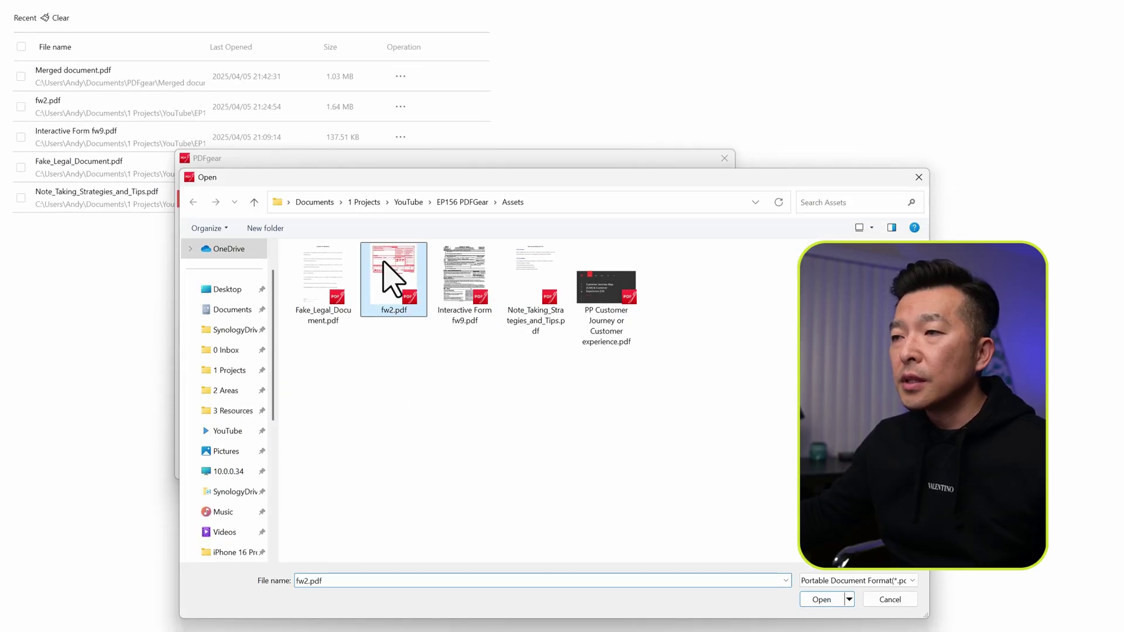
pyautogui.click(825, 602)
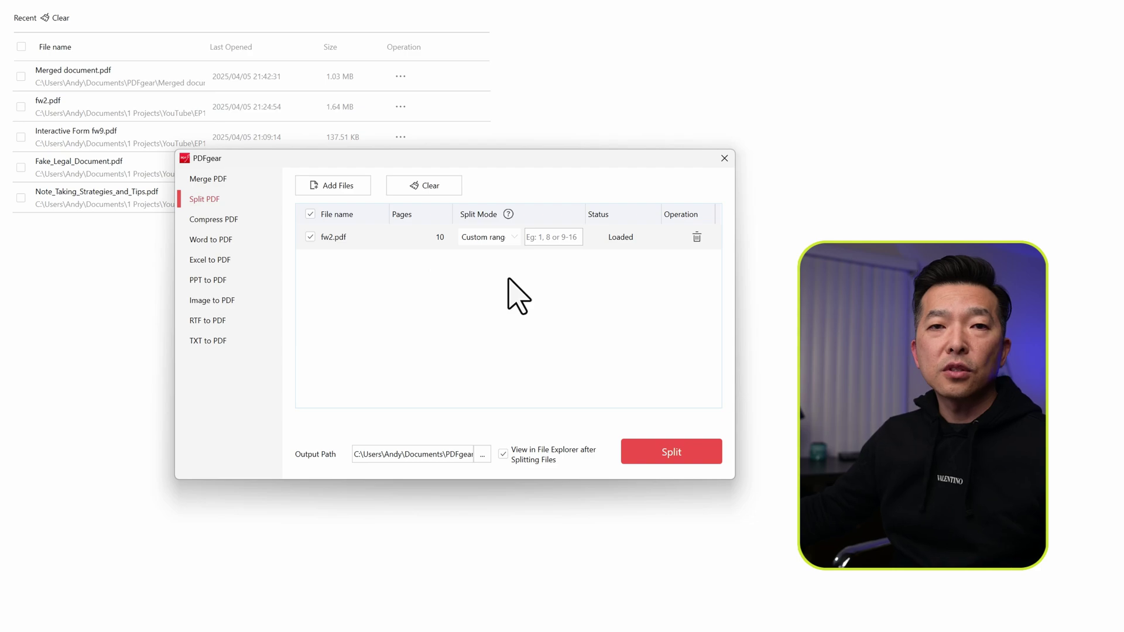
pyautogui.click(544, 237)
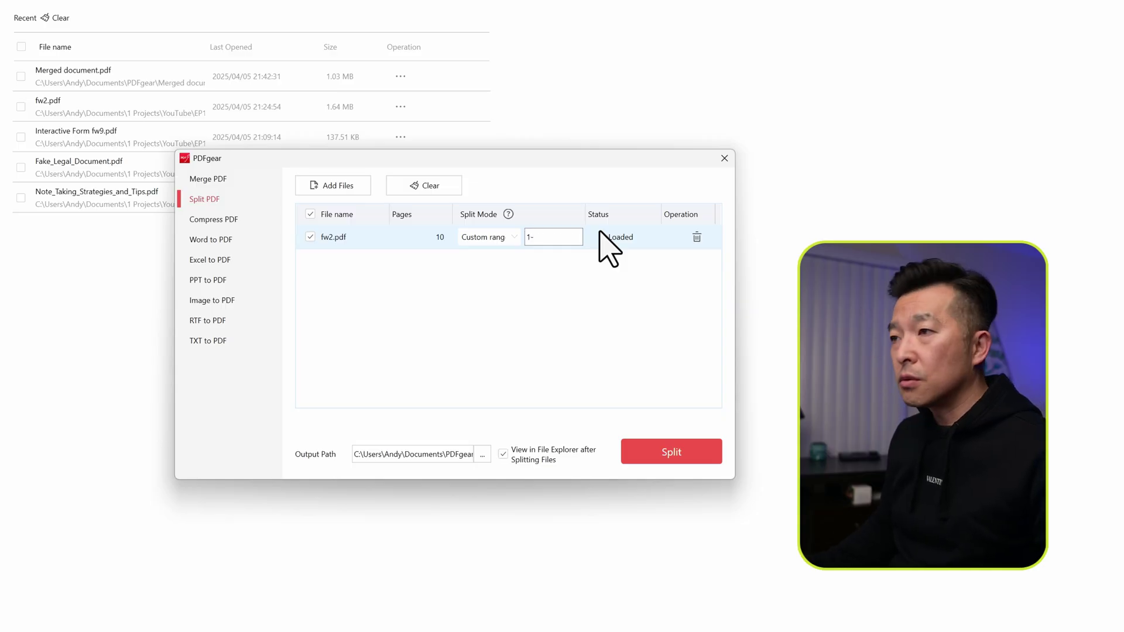
pyautogui.click(673, 453)
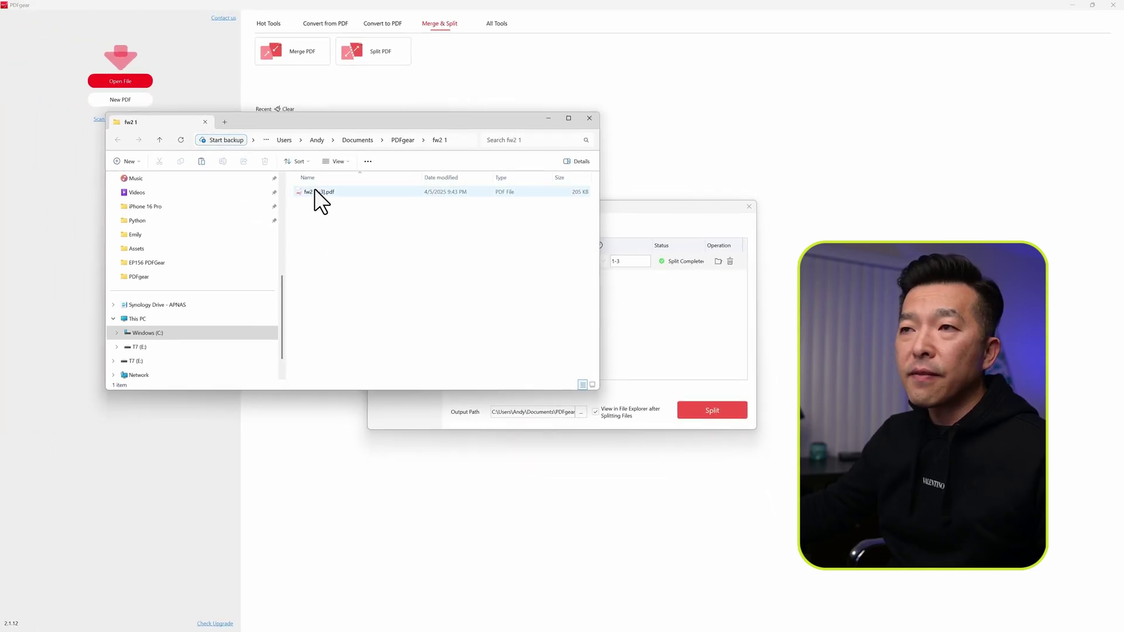
# Step: Open fw2 [1-3].pdf from the fw2 1 folder to review the split pages
pyautogui.click(319, 191)
pyautogui.doubleClick(316, 192)
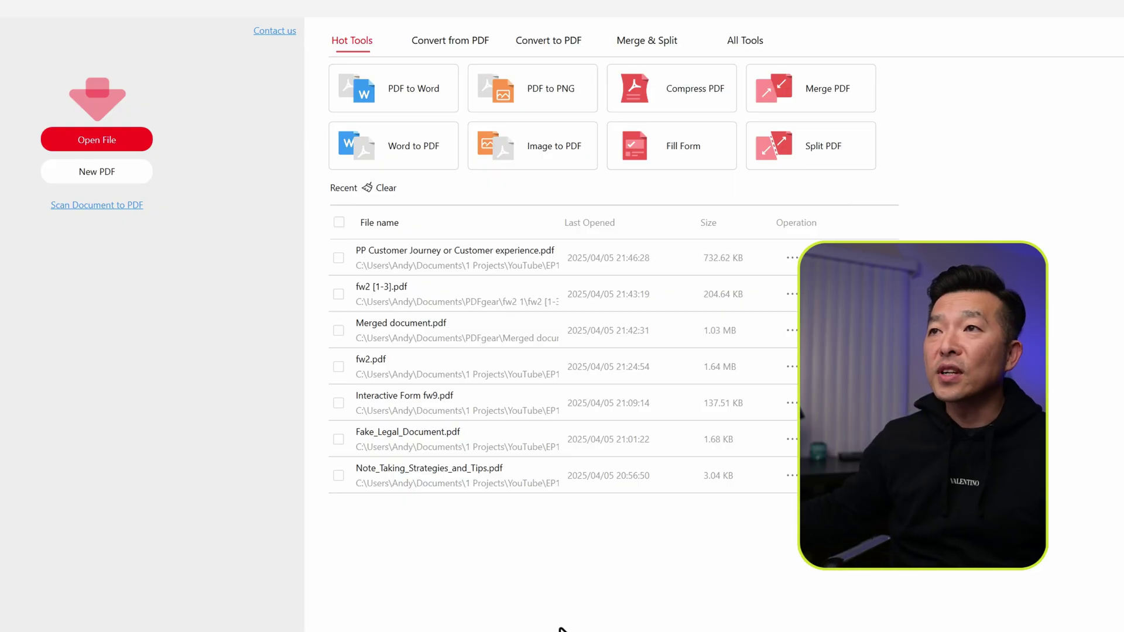
# Step: Browse the Convert from PDF and Convert to PDF tool tabs, ending on Convert from PDF
pyautogui.click(467, 35)
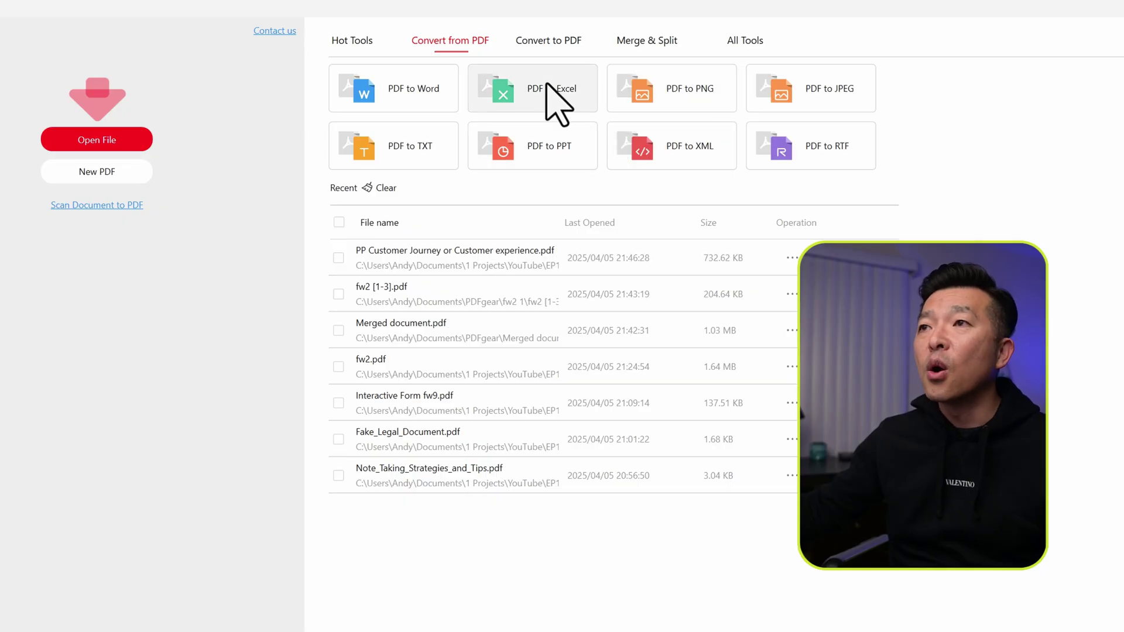
pyautogui.click(541, 42)
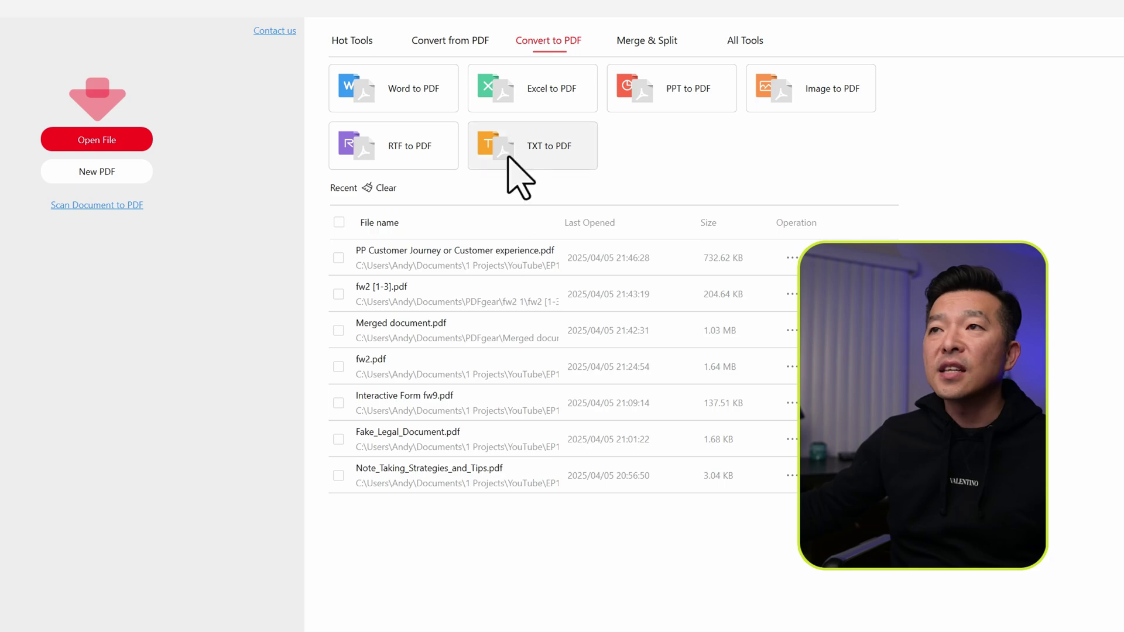
pyautogui.click(454, 47)
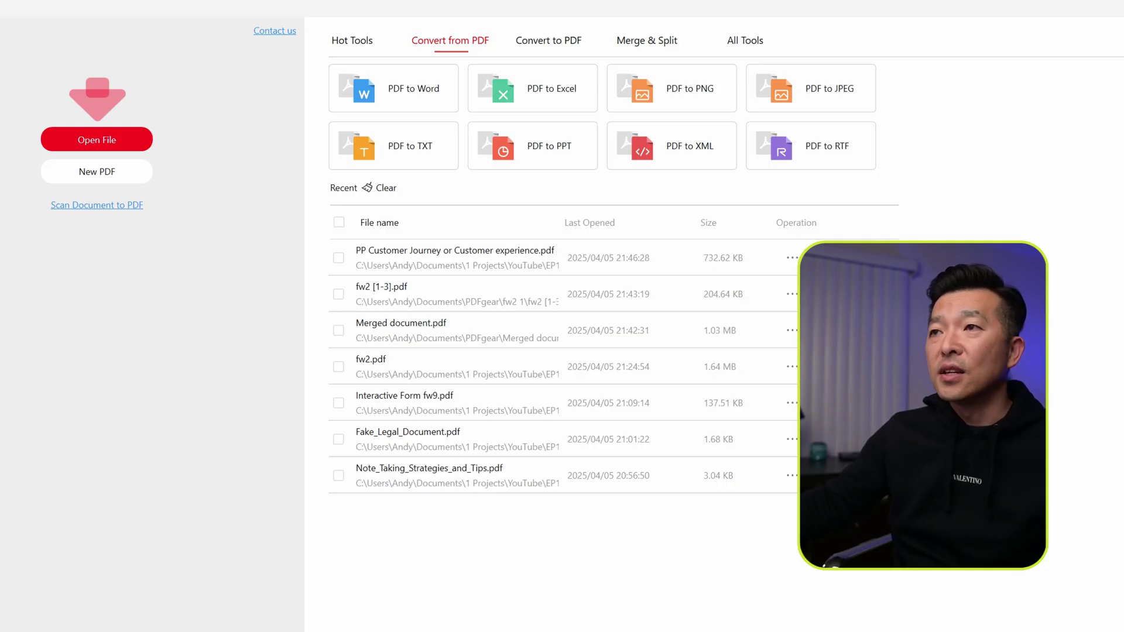
# Step: Convert the PP Customer Journey PDF to a PowerPoint .pptx file with PDF to PPT
pyautogui.click(557, 159)
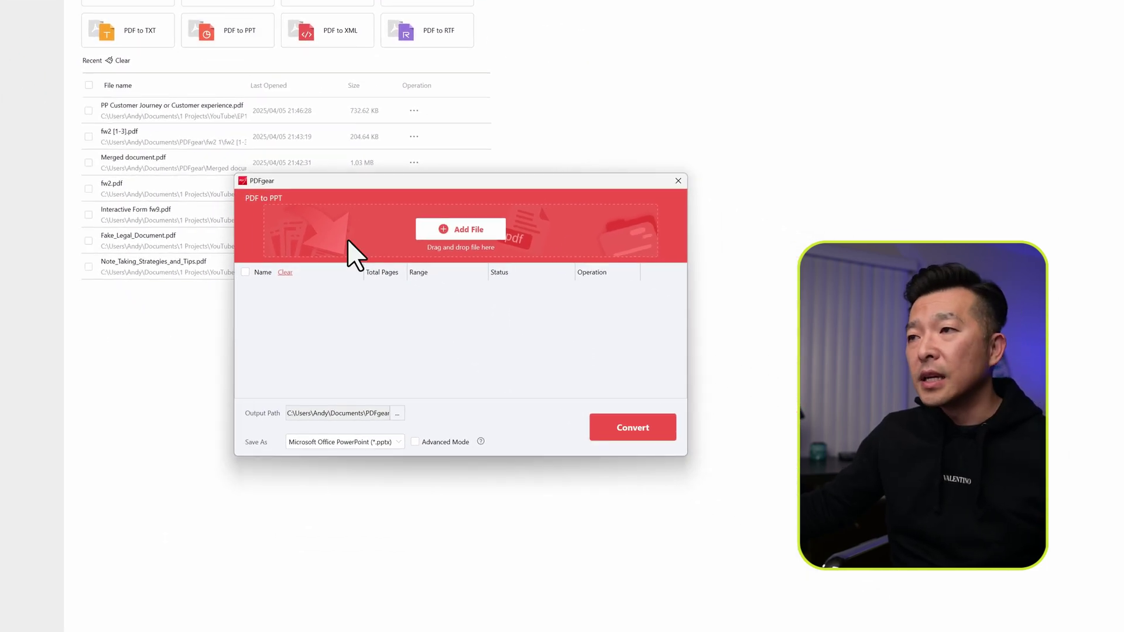
pyautogui.click(459, 228)
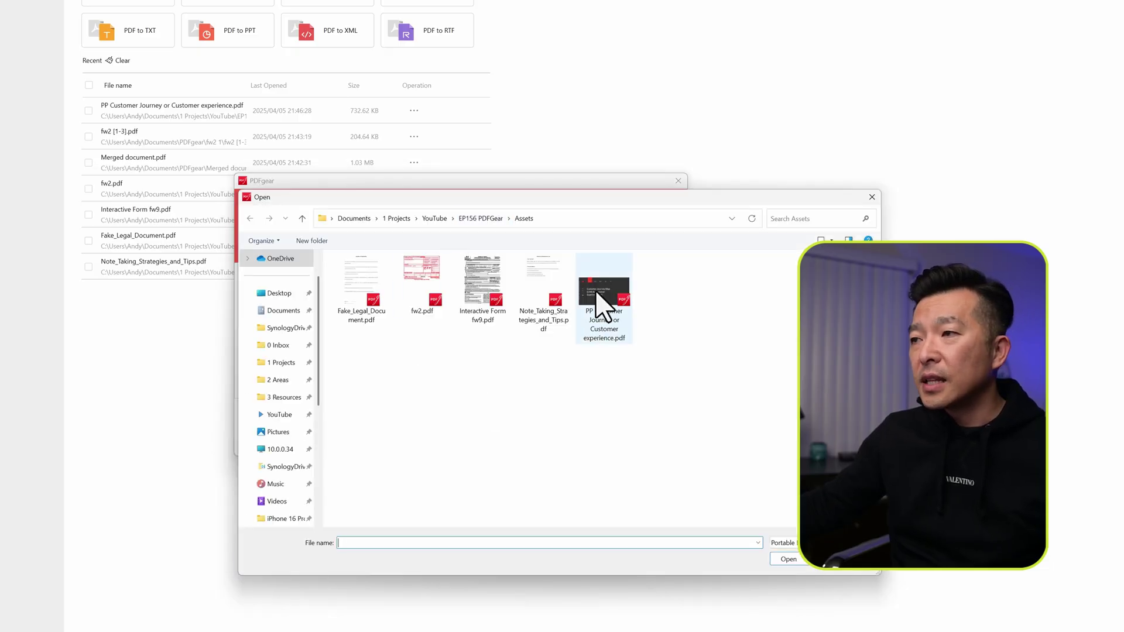
pyautogui.click(596, 291)
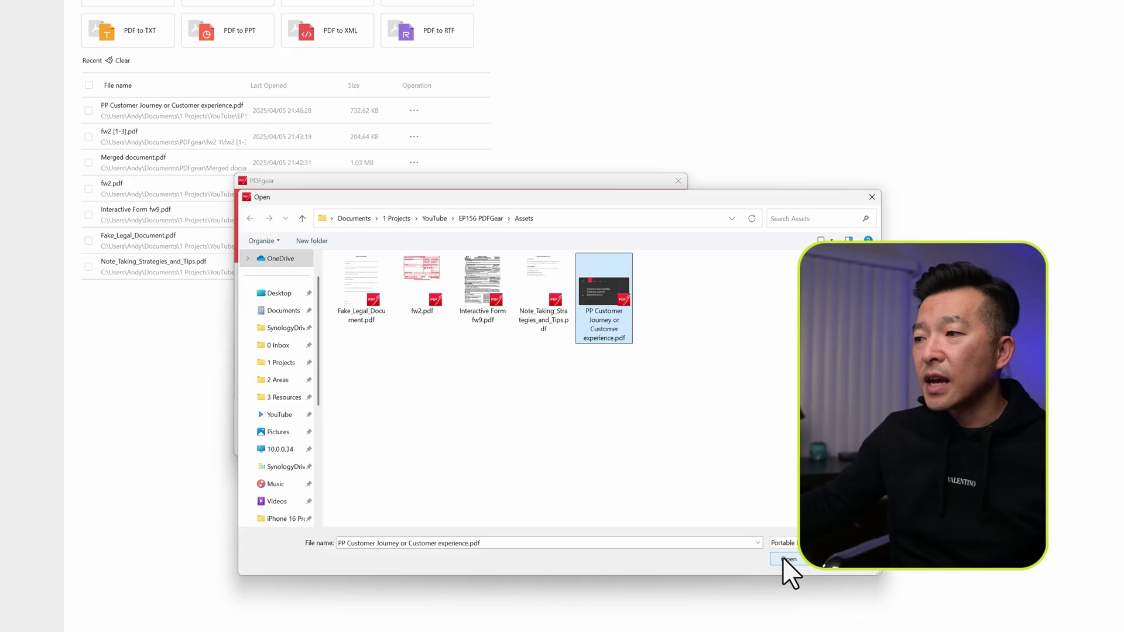
pyautogui.click(788, 559)
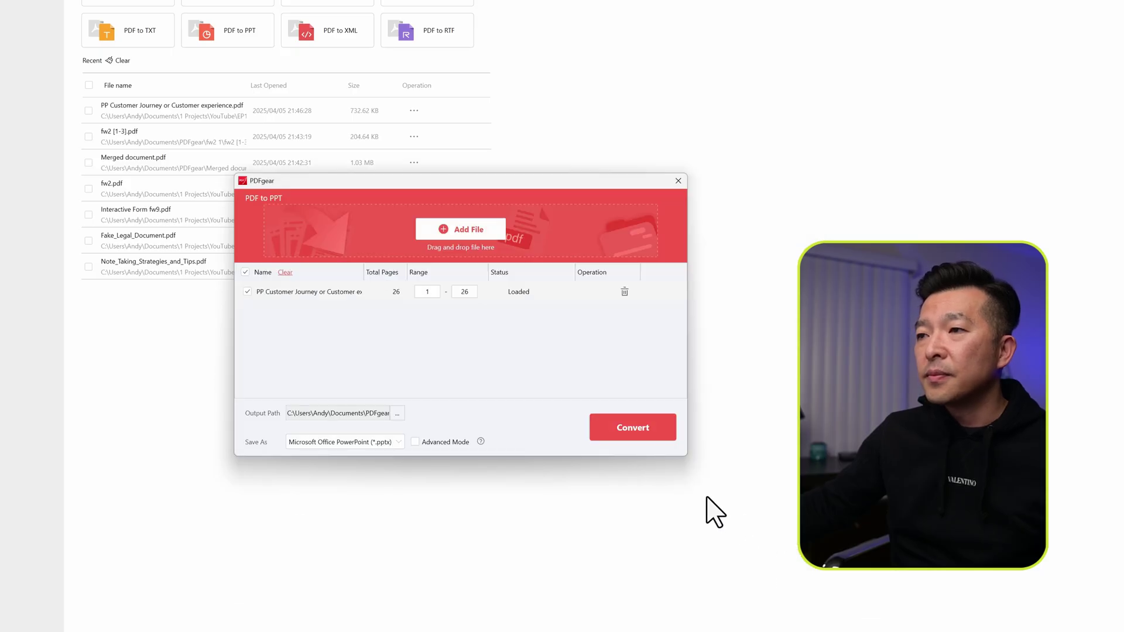
pyautogui.click(629, 431)
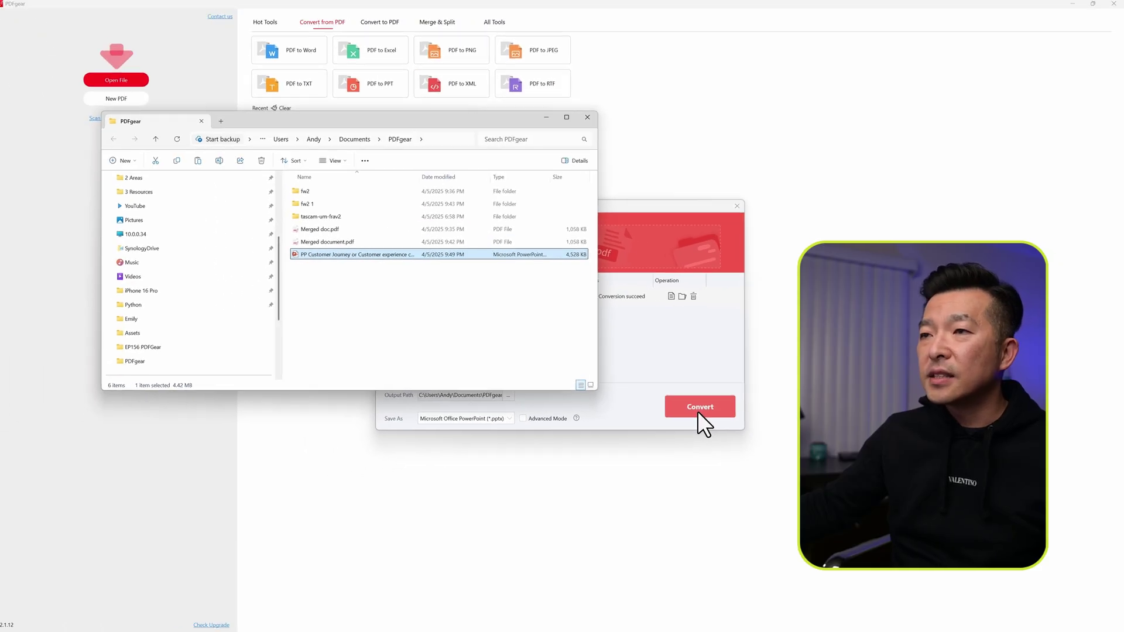
pyautogui.doubleClick(318, 255)
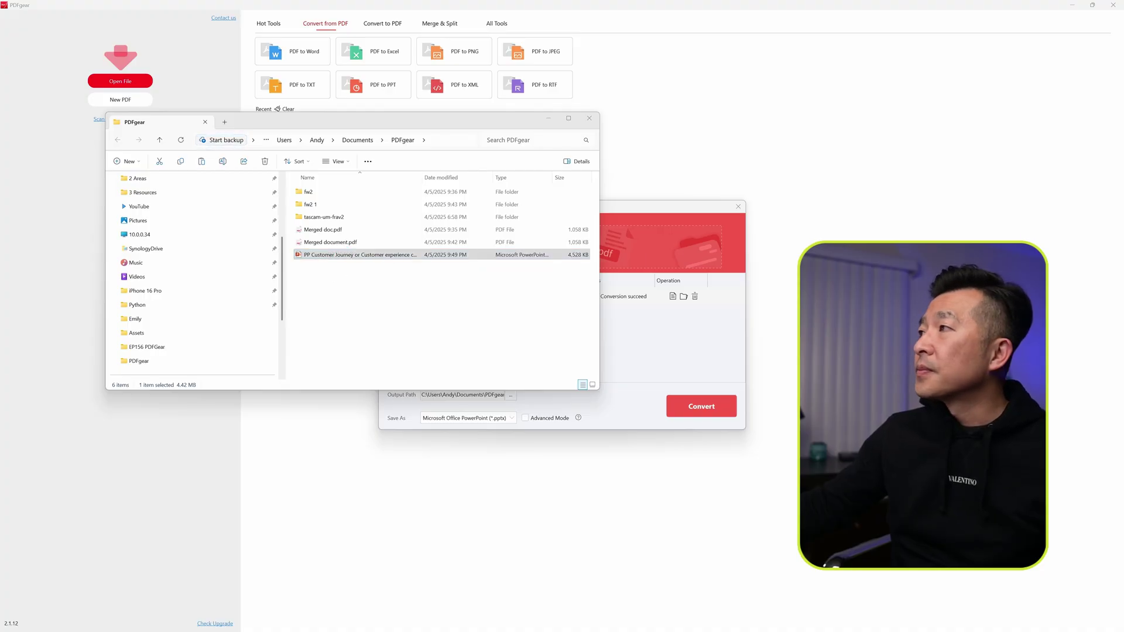
pyautogui.moveTo(1002, 124); pyautogui.dragTo(475, 8)
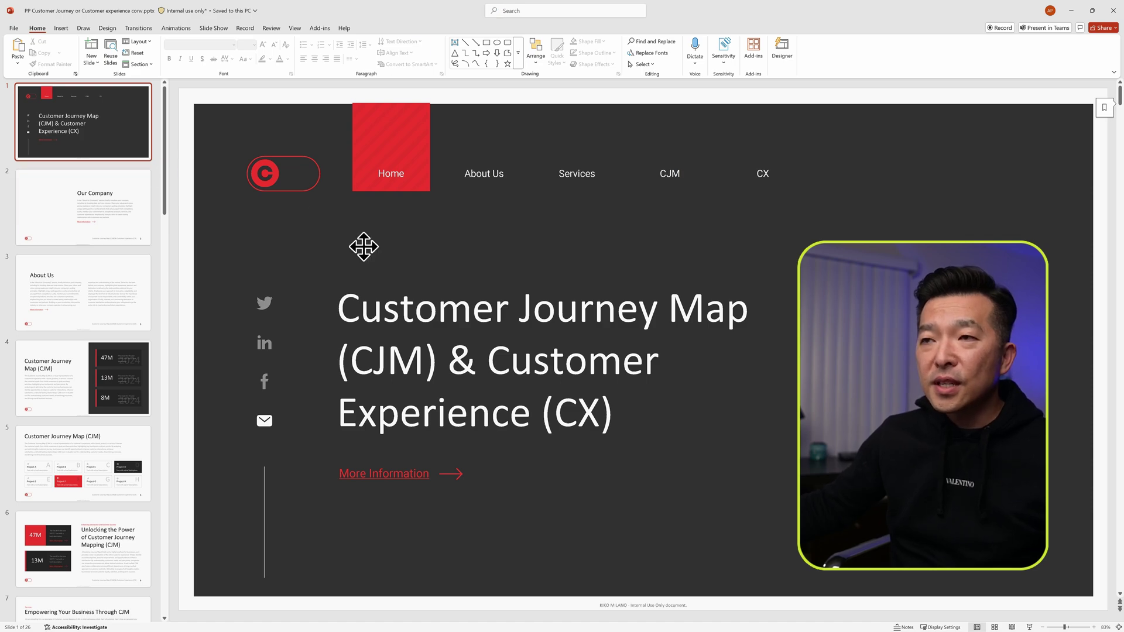
pyautogui.click(289, 175)
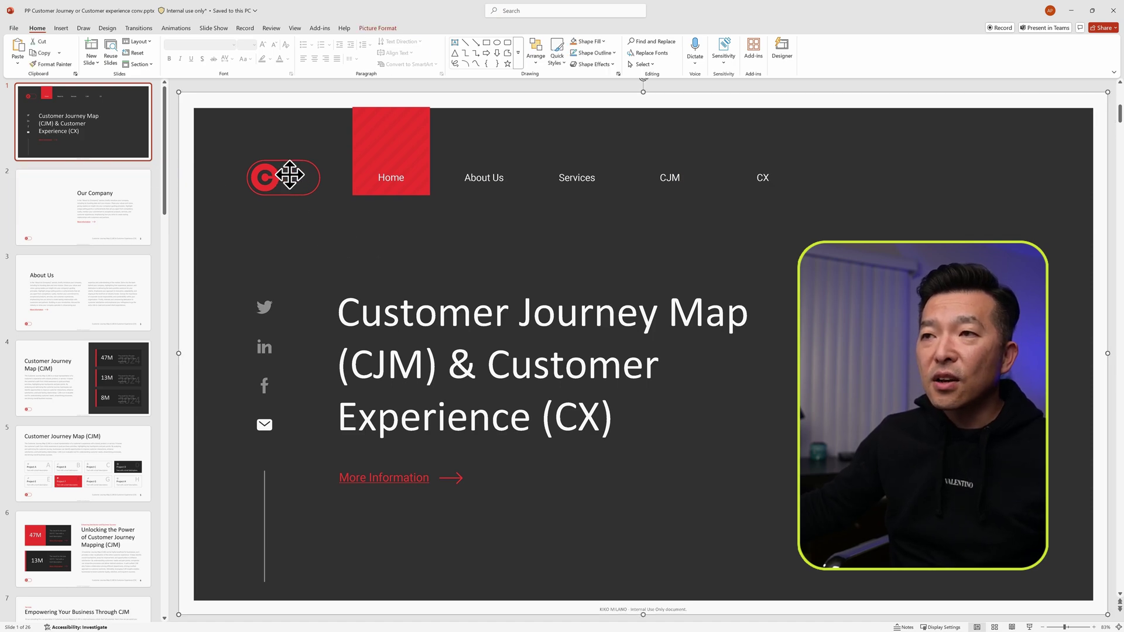
pyautogui.moveTo(290, 175)
pyautogui.mouseDown()
pyautogui.moveTo(318, 212)
pyautogui.moveTo(484, 298)
pyautogui.moveTo(597, 384)
pyautogui.moveTo(474, 328)
pyautogui.moveTo(349, 201)
pyautogui.moveTo(283, 168)
pyautogui.moveTo(285, 187)
pyautogui.moveTo(292, 181)
pyautogui.mouseUp()
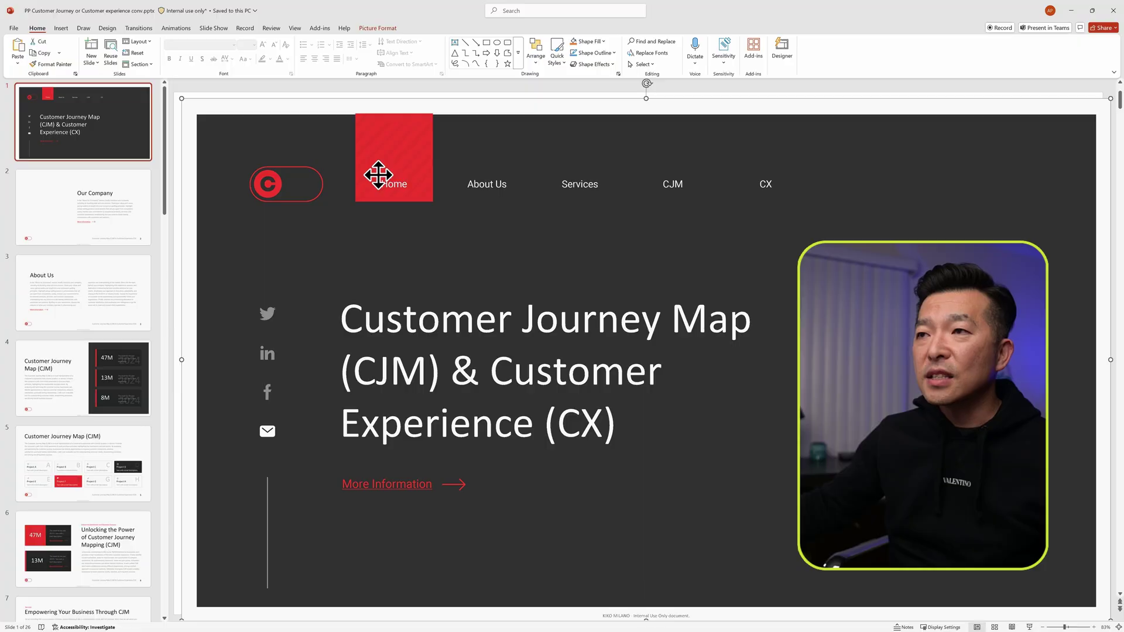
pyautogui.click(94, 208)
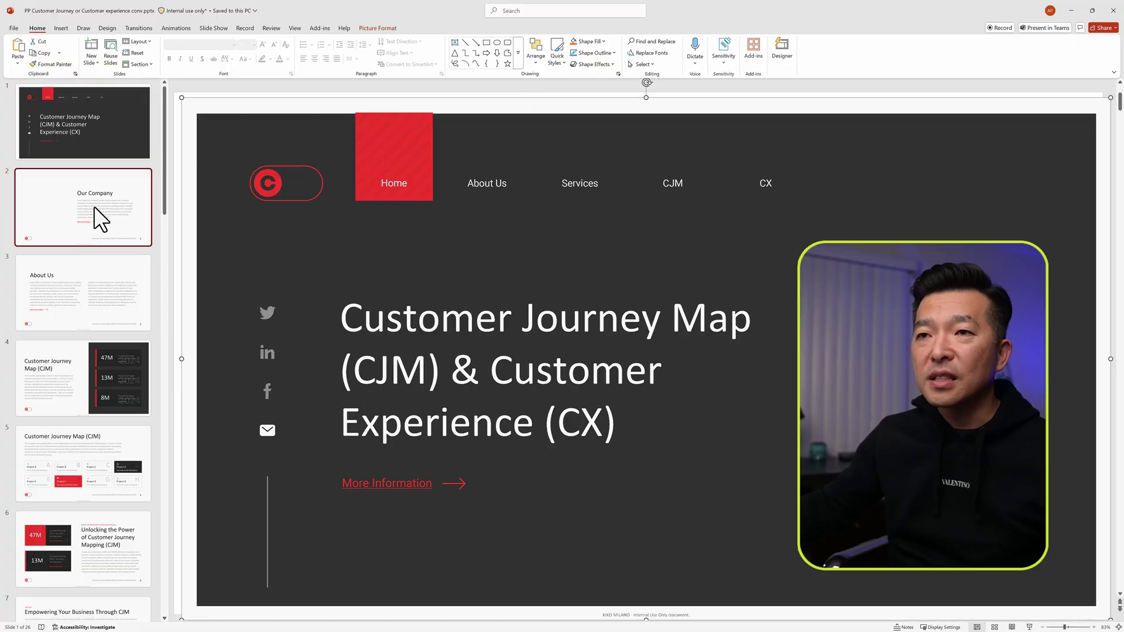
pyautogui.moveTo(631, 298); pyautogui.dragTo(682, 356)
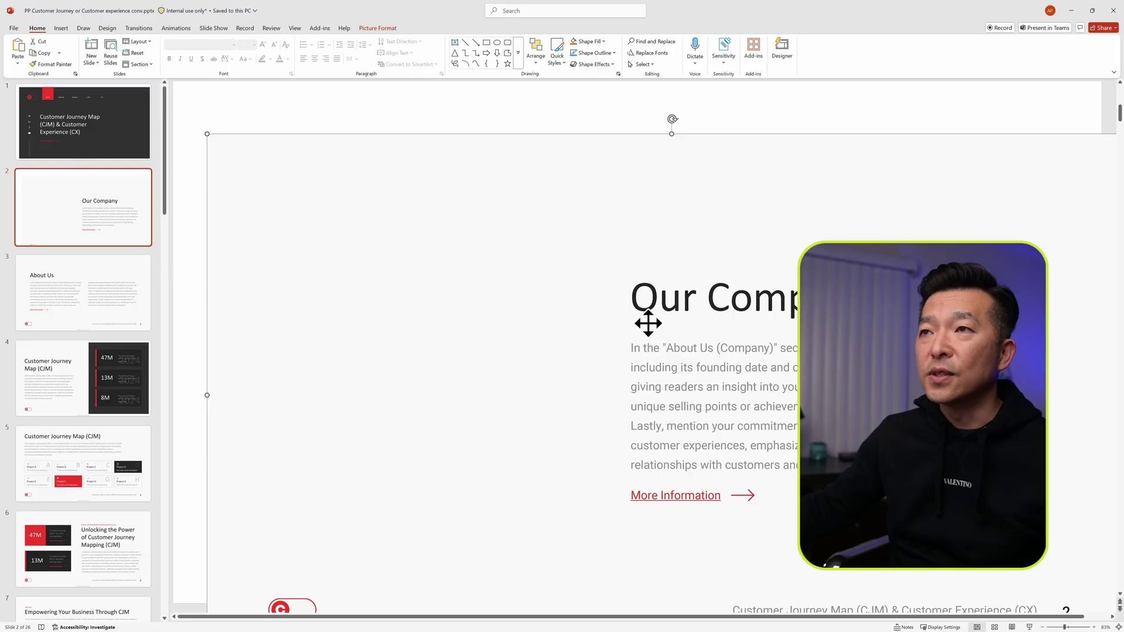
pyautogui.click(1111, 17)
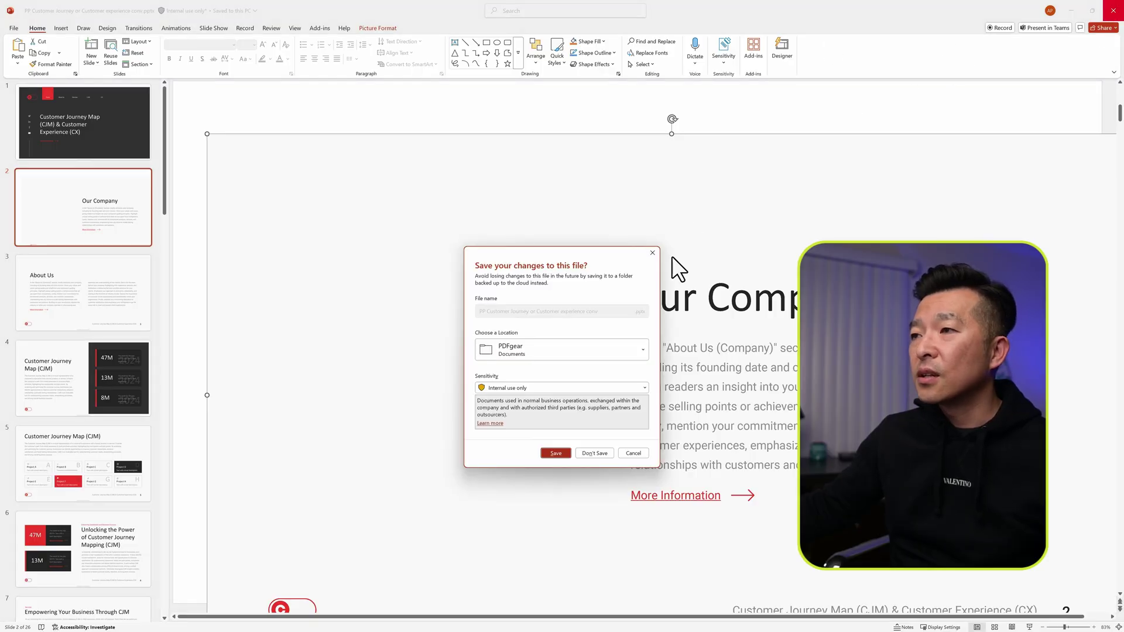
pyautogui.click(595, 452)
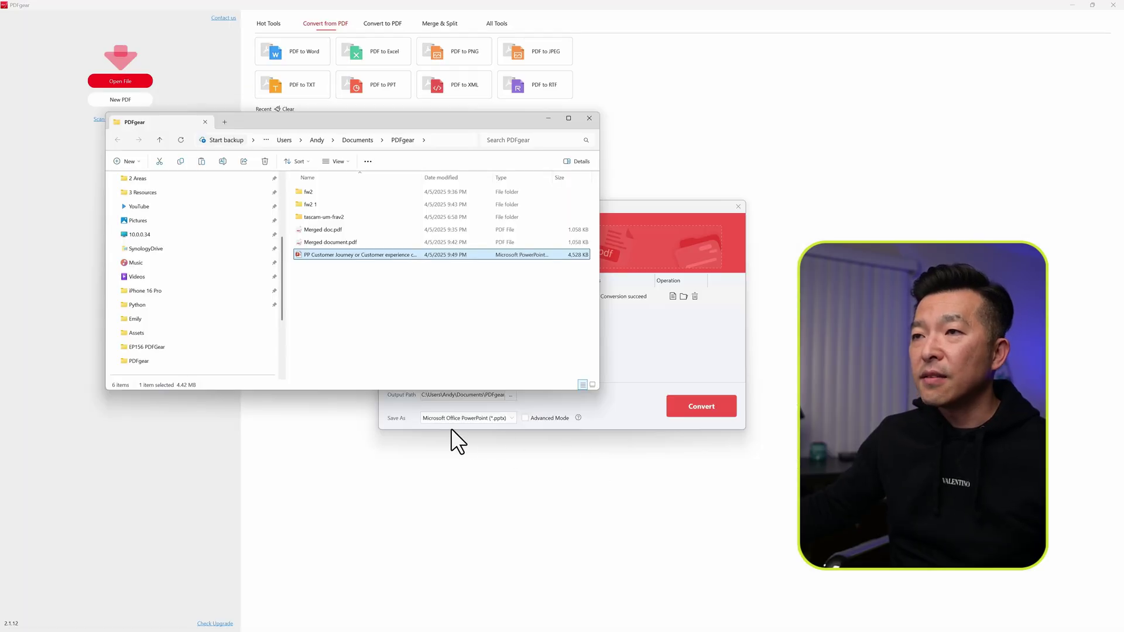
# Step: Convert only pages 1–3 to PowerPoint with Advanced Mode turned on
pyautogui.click(590, 118)
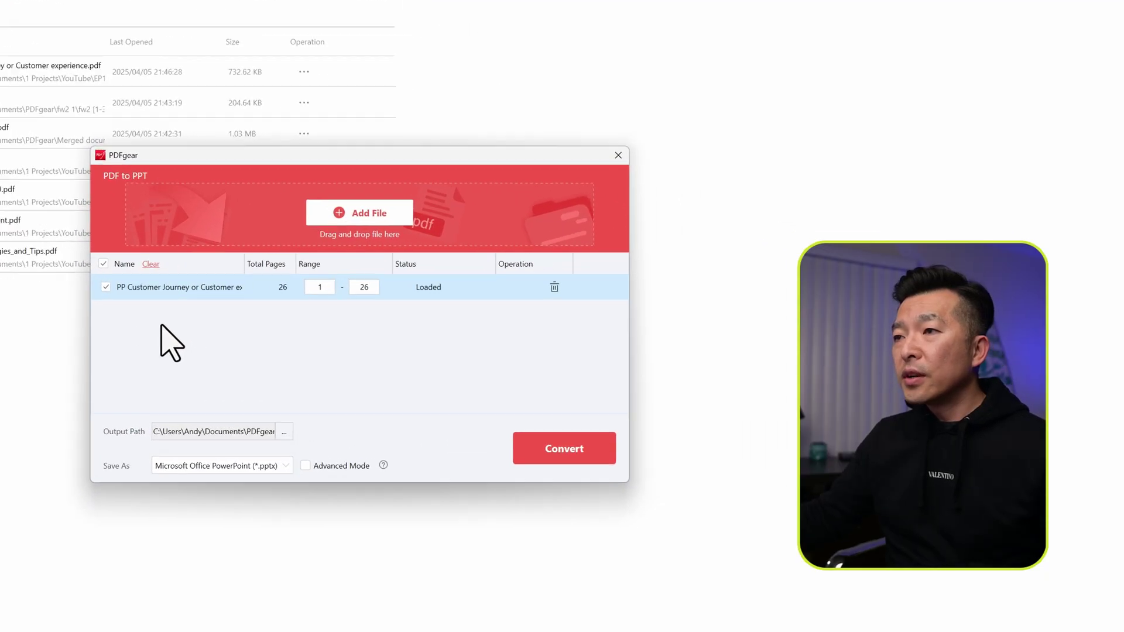
pyautogui.click(303, 466)
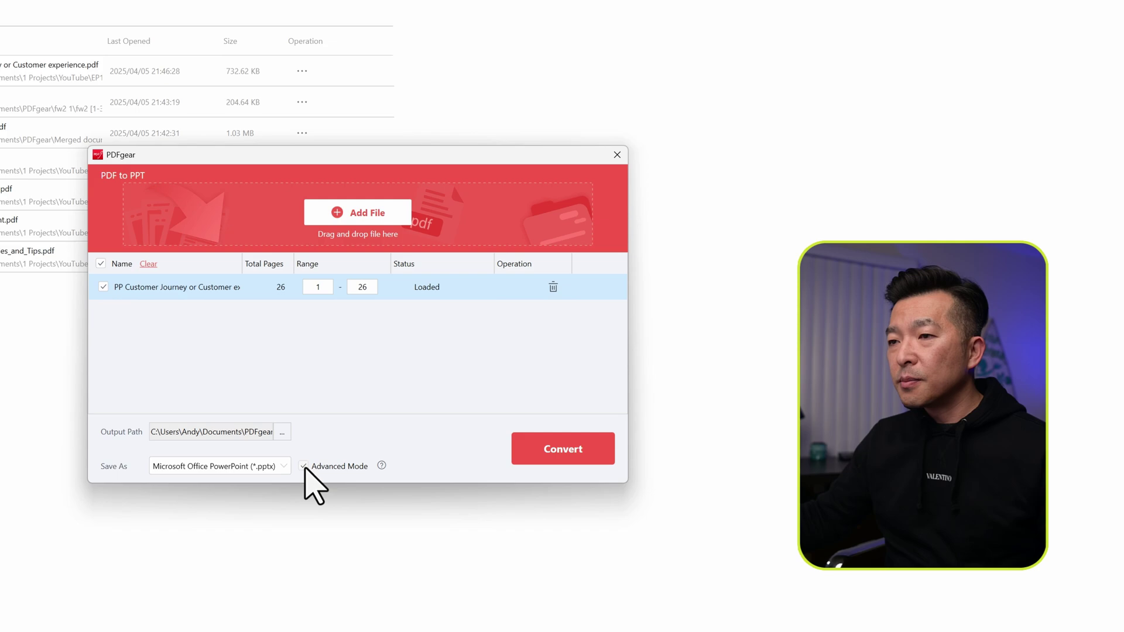
pyautogui.doubleClick(356, 292)
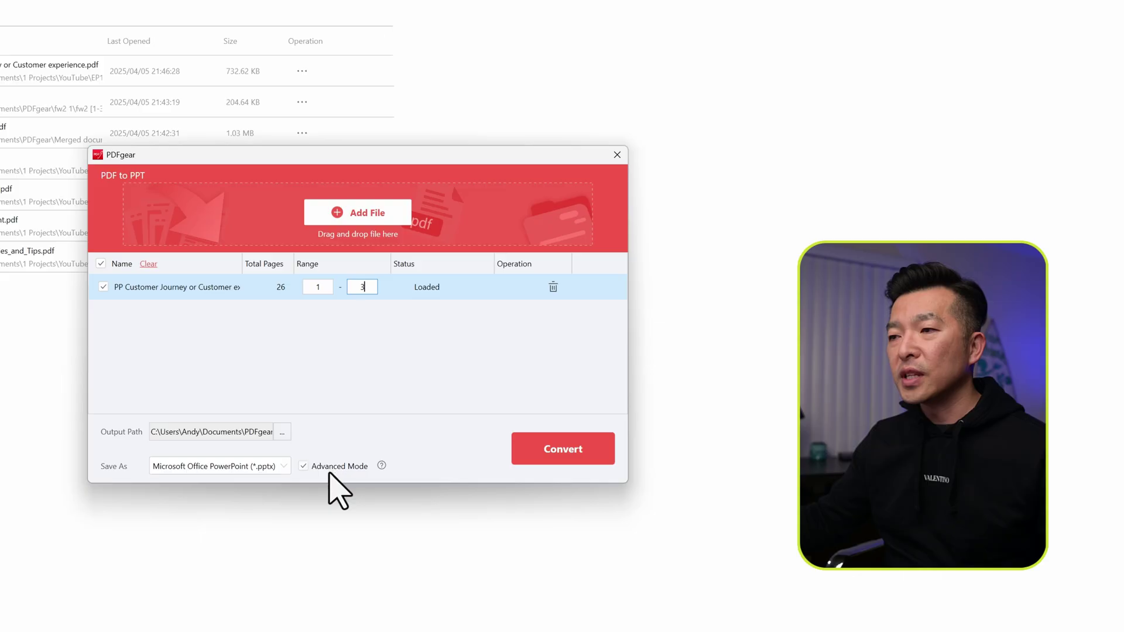
pyautogui.click(562, 451)
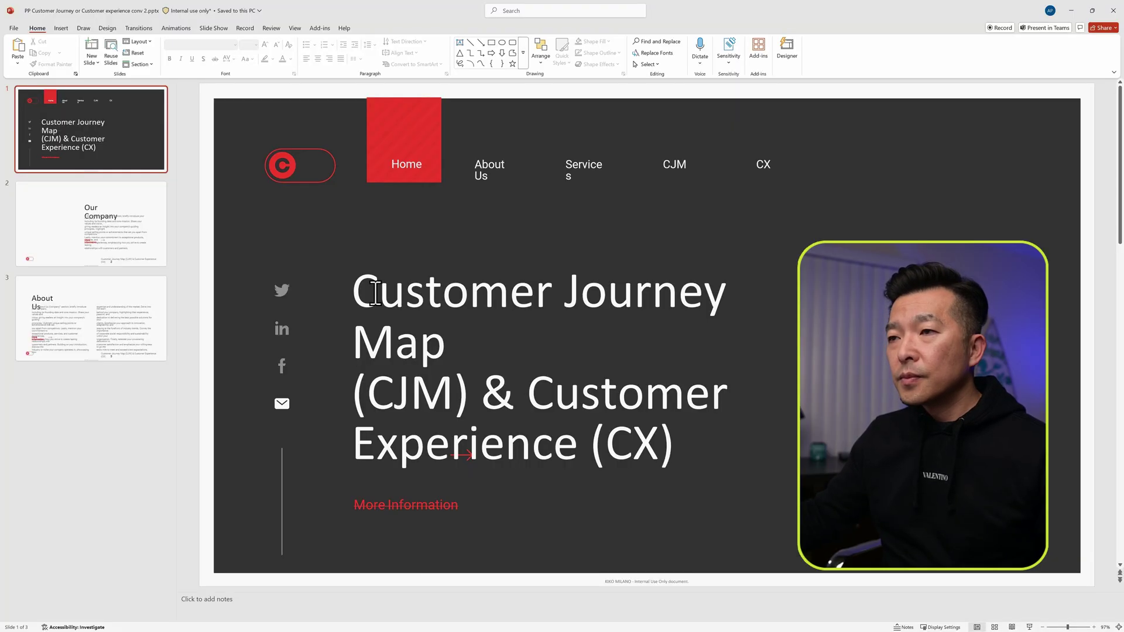
# Step: Drag slide 1's title right, then move the About Us and Home text boxes lower
pyautogui.click(375, 290)
pyautogui.moveTo(415, 267); pyautogui.dragTo(647, 247)
pyautogui.click(463, 455)
pyautogui.click(481, 165)
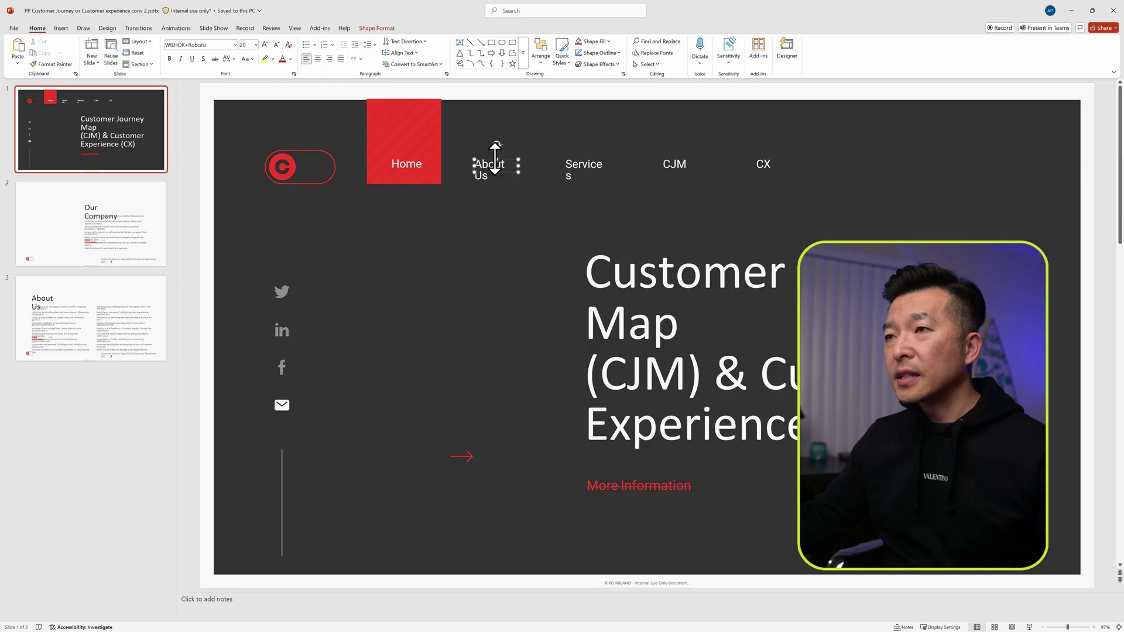
pyautogui.hotkey('ctrl', 'z')
pyautogui.moveTo(486, 173); pyautogui.dragTo(454, 282)
pyautogui.moveTo(412, 172); pyautogui.dragTo(370, 230)
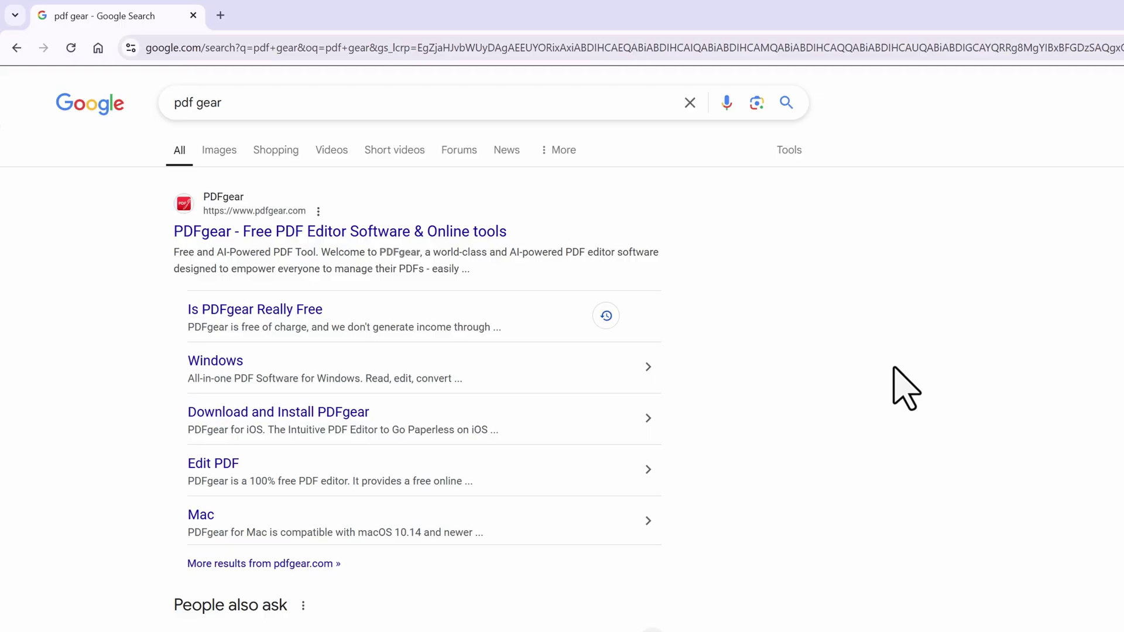
# Step: Download the free PDFgear installer from the PDFgear for Windows page
pyautogui.click(216, 362)
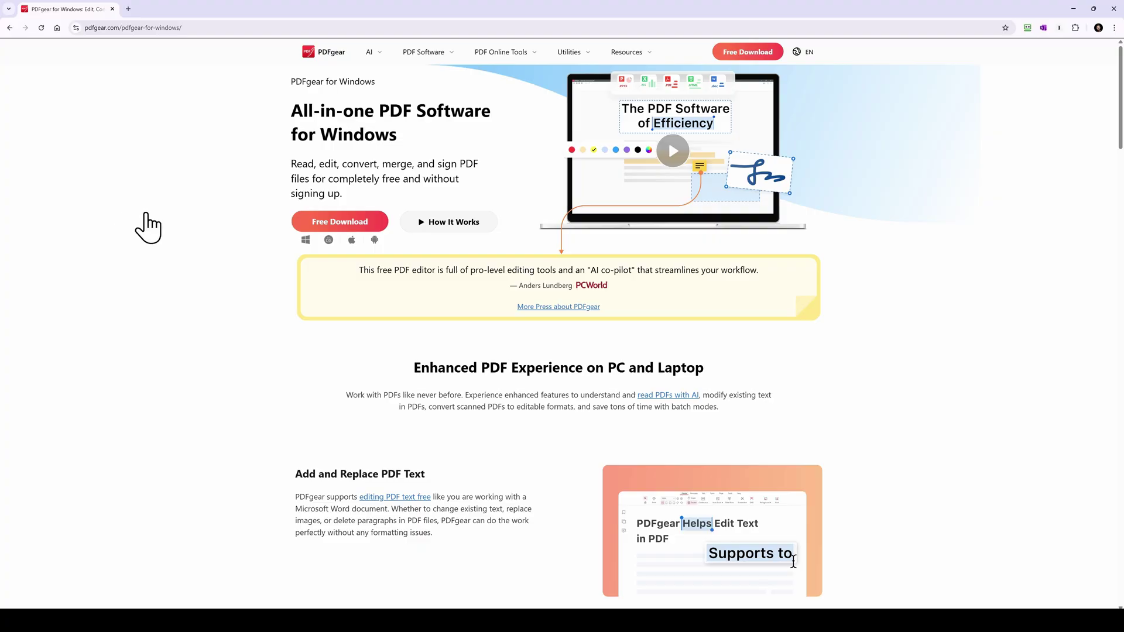
pyautogui.click(328, 223)
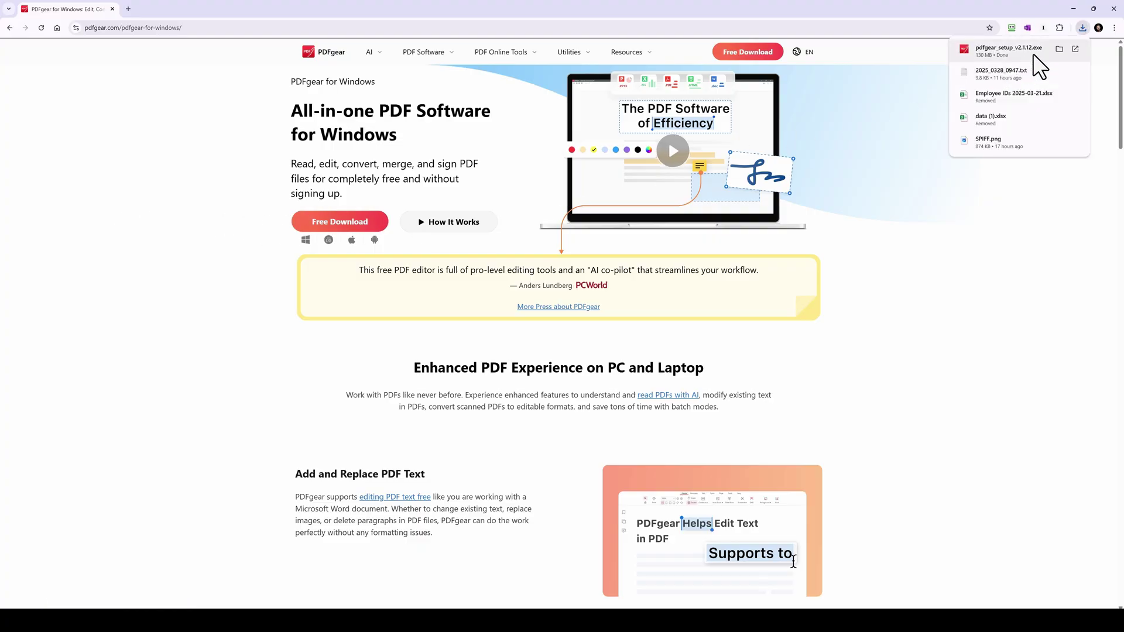
# Step: Install PDFgear 2.1.12 in English to the default folder, without a Start Menu folder
pyautogui.click(1076, 47)
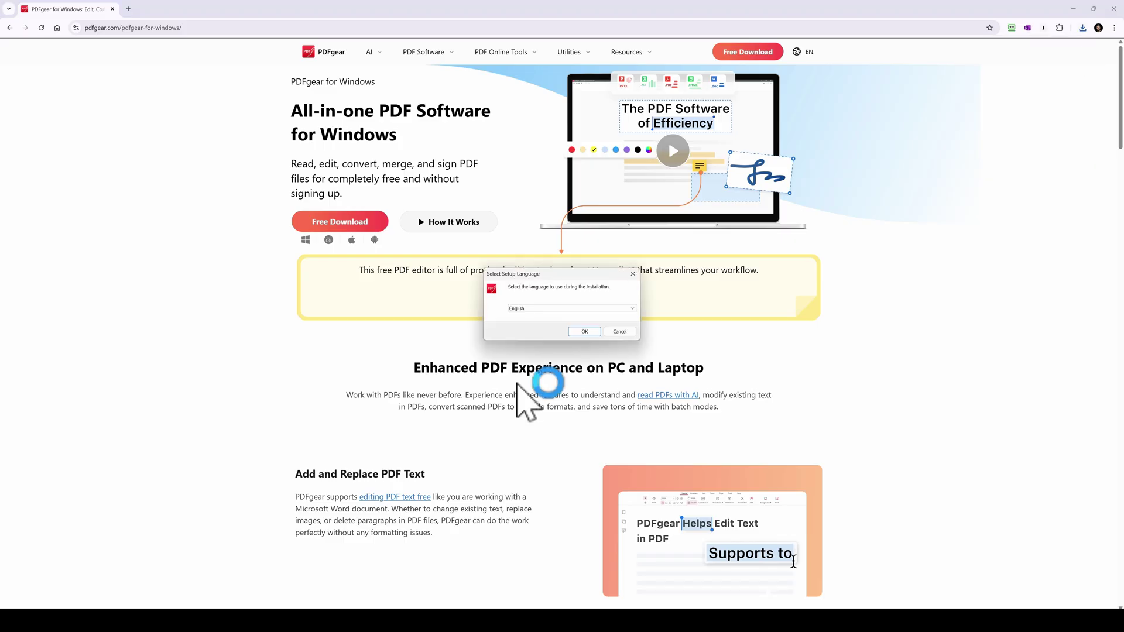
pyautogui.click(583, 331)
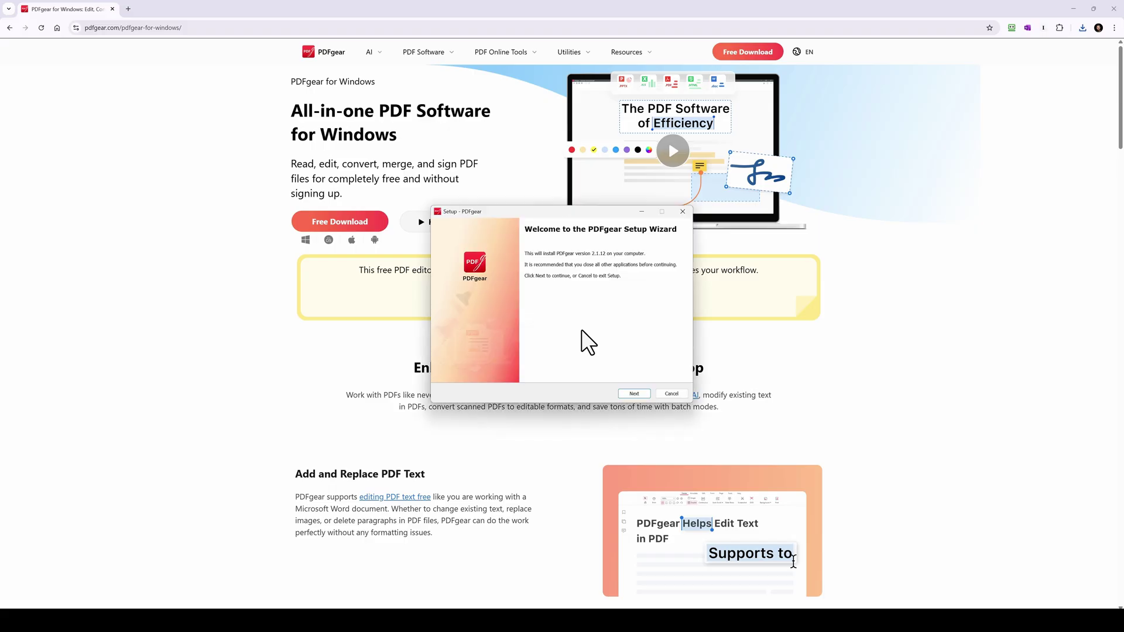
pyautogui.click(633, 394)
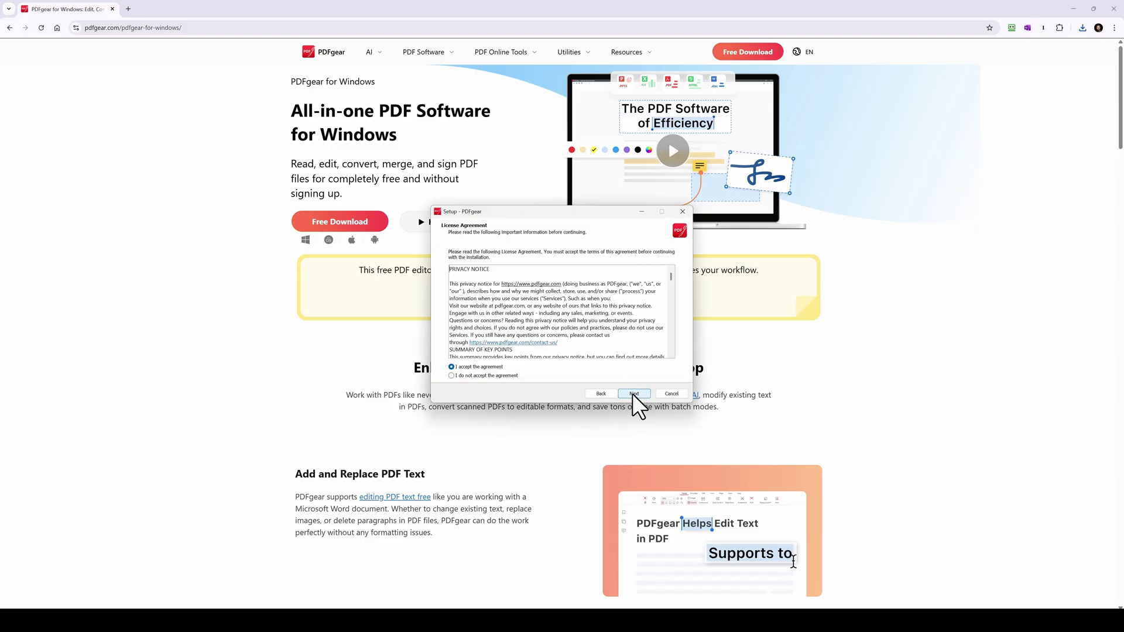
pyautogui.click(633, 394)
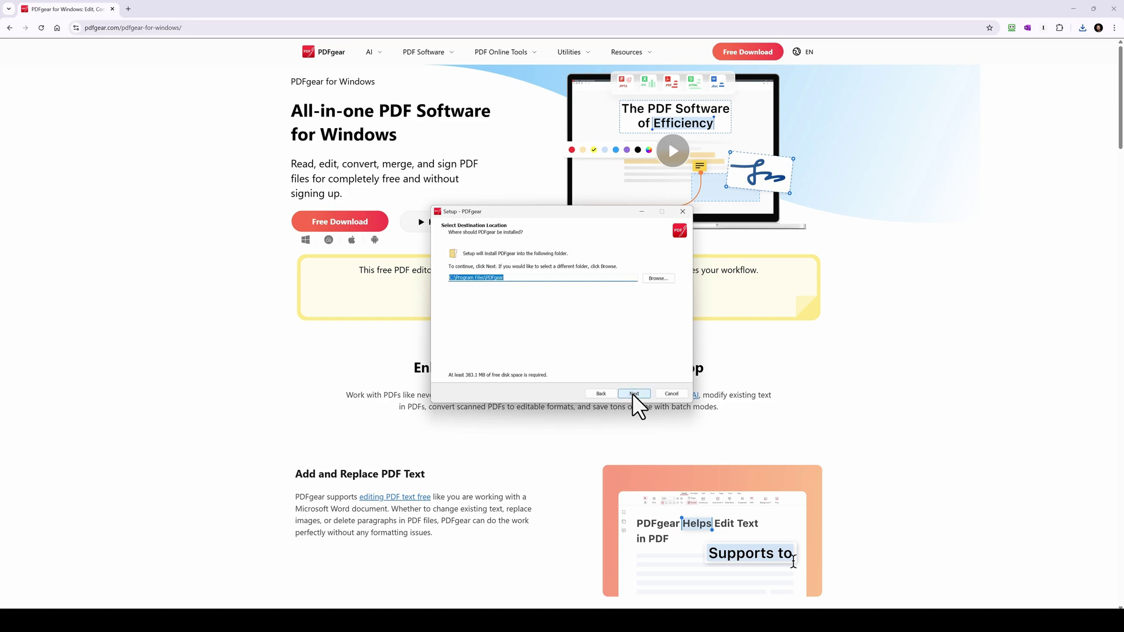
pyautogui.click(632, 394)
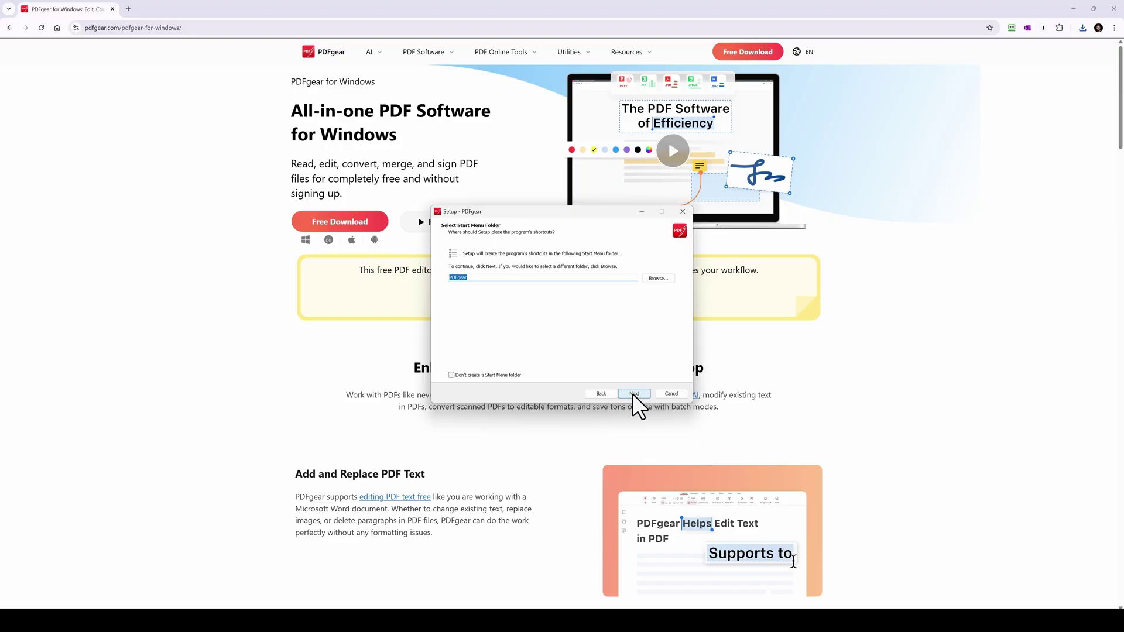
pyautogui.click(511, 376)
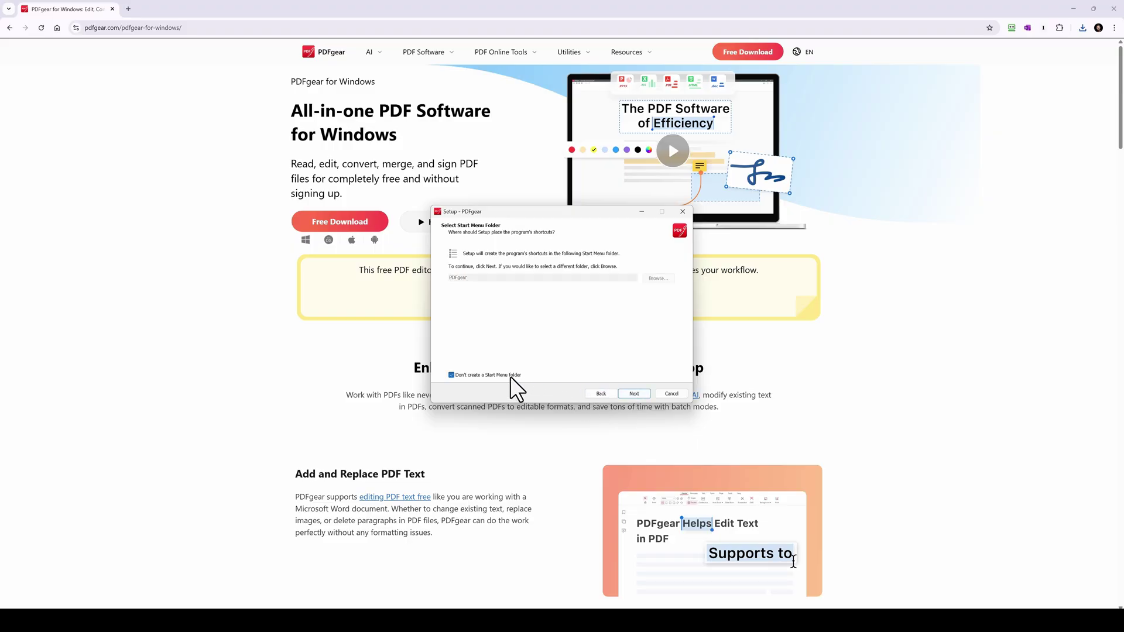
pyautogui.click(634, 395)
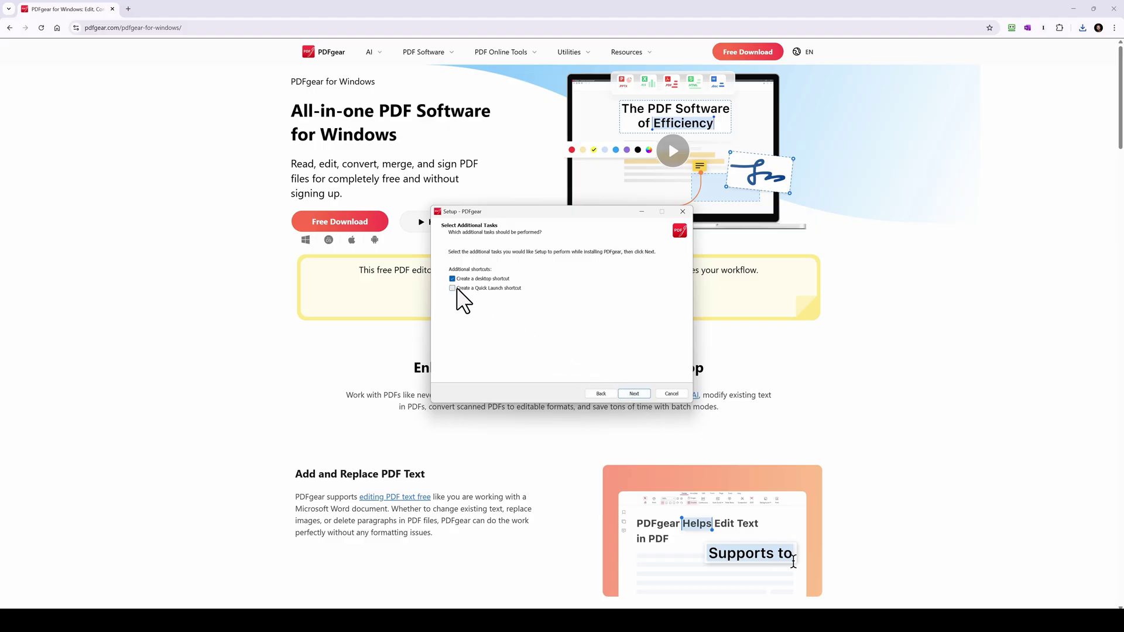
pyautogui.click(635, 394)
pyautogui.click(636, 393)
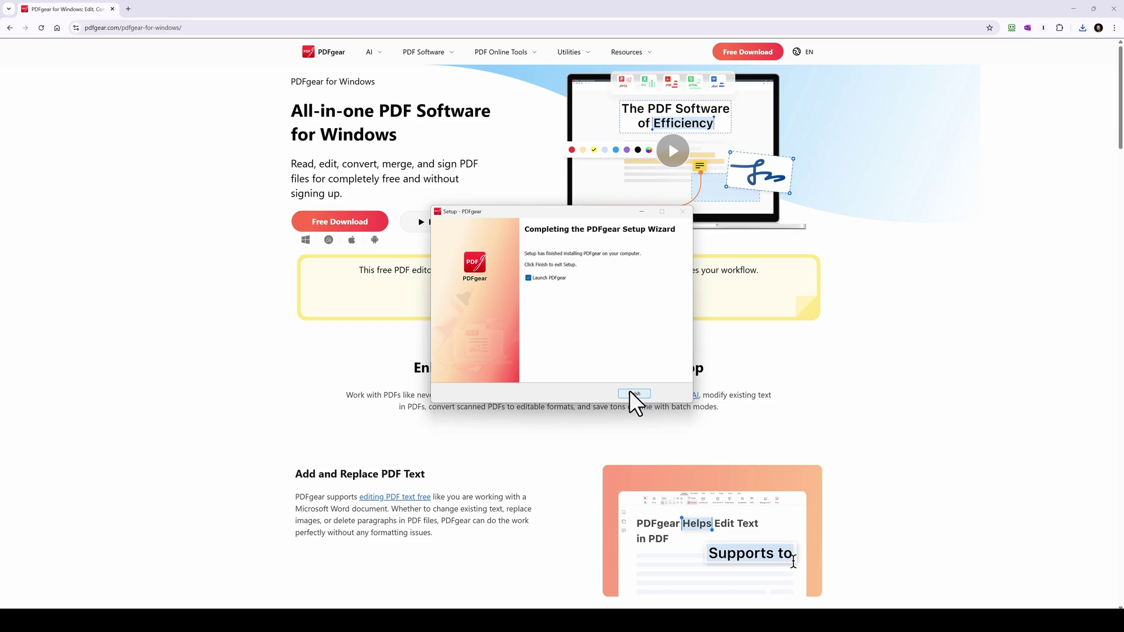
pyautogui.click(632, 393)
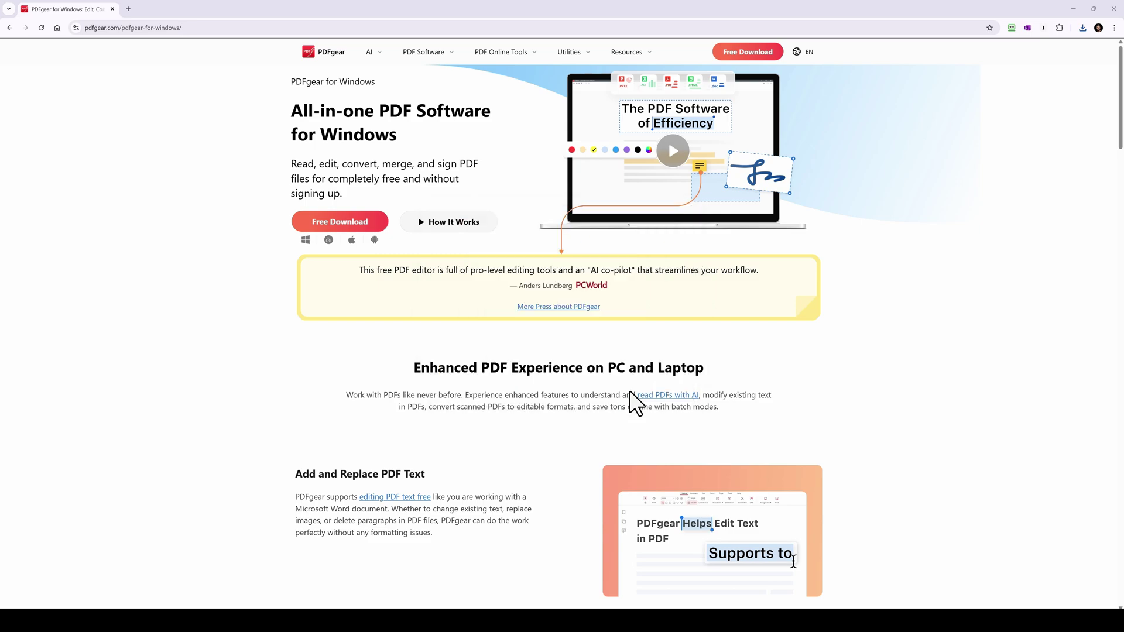